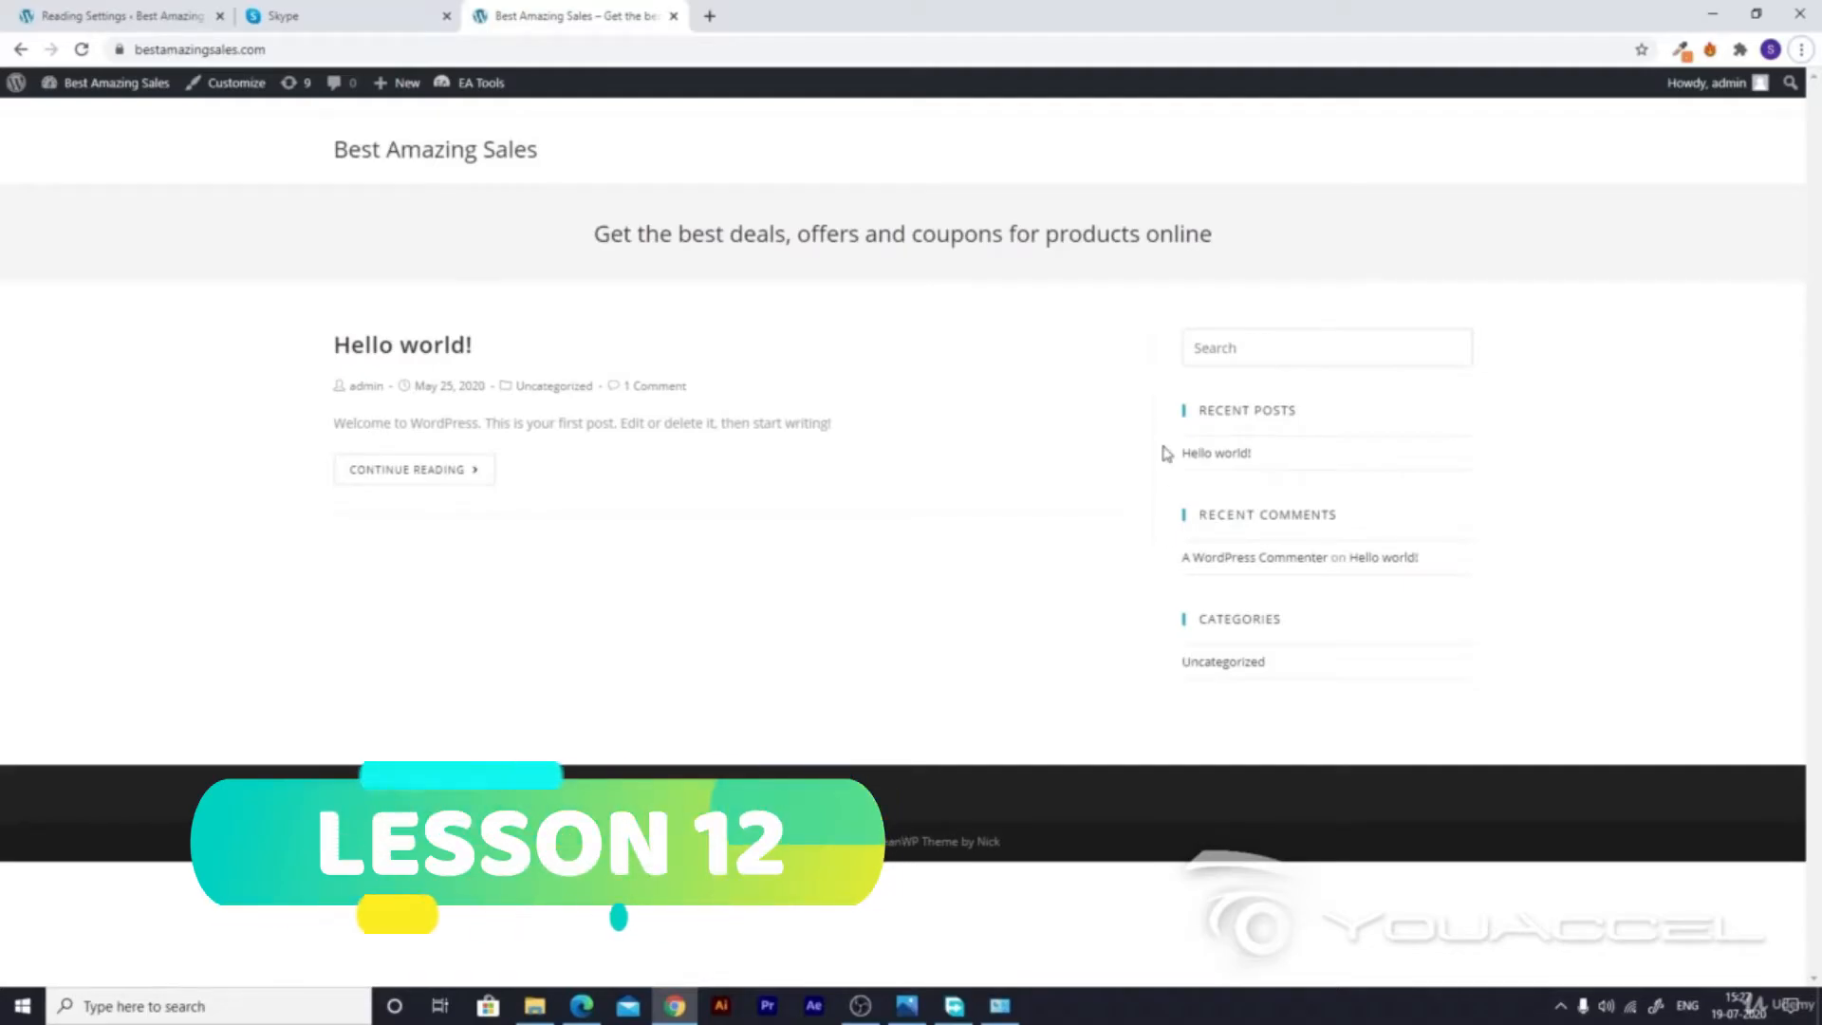
left_click_drag(651, 244, 1244, 297)
left_click(1249, 300)
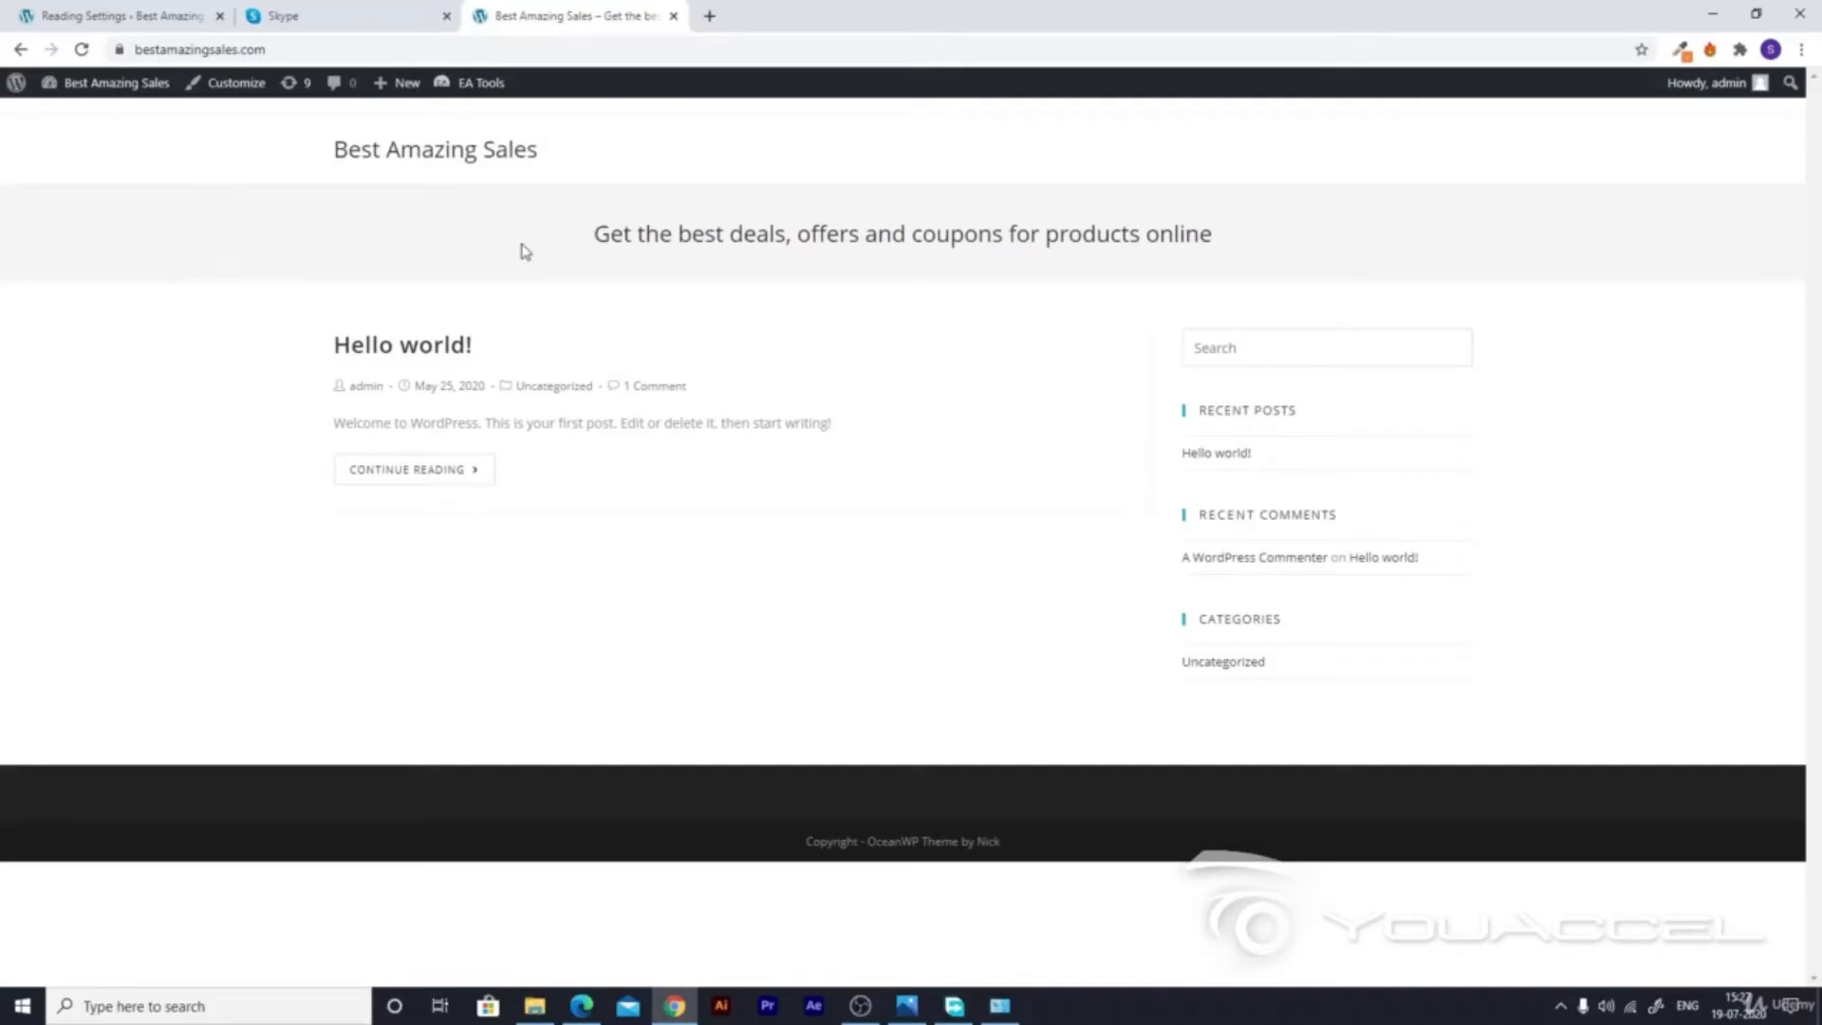
Step: Open the WordPress Reading Settings of bestamazingsales.com (wp-admin/options-reading.php) in a new browser tab
left_click(710, 17)
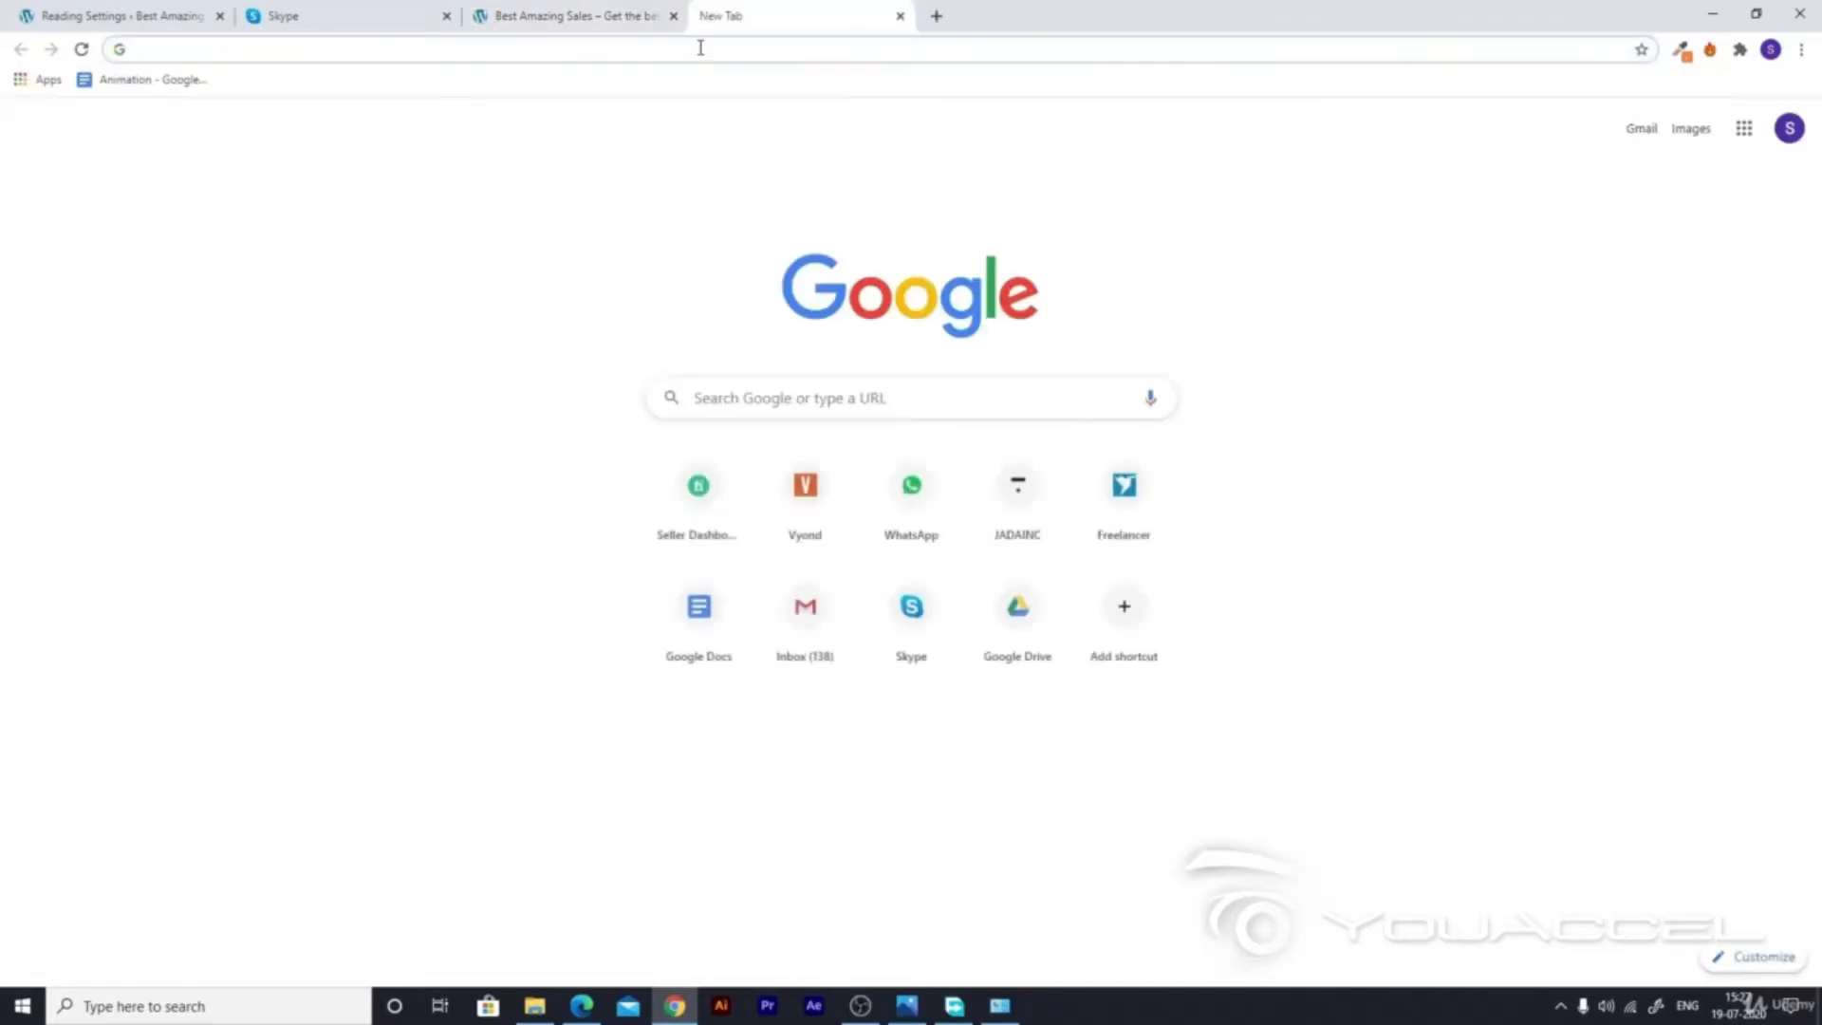
type("best")
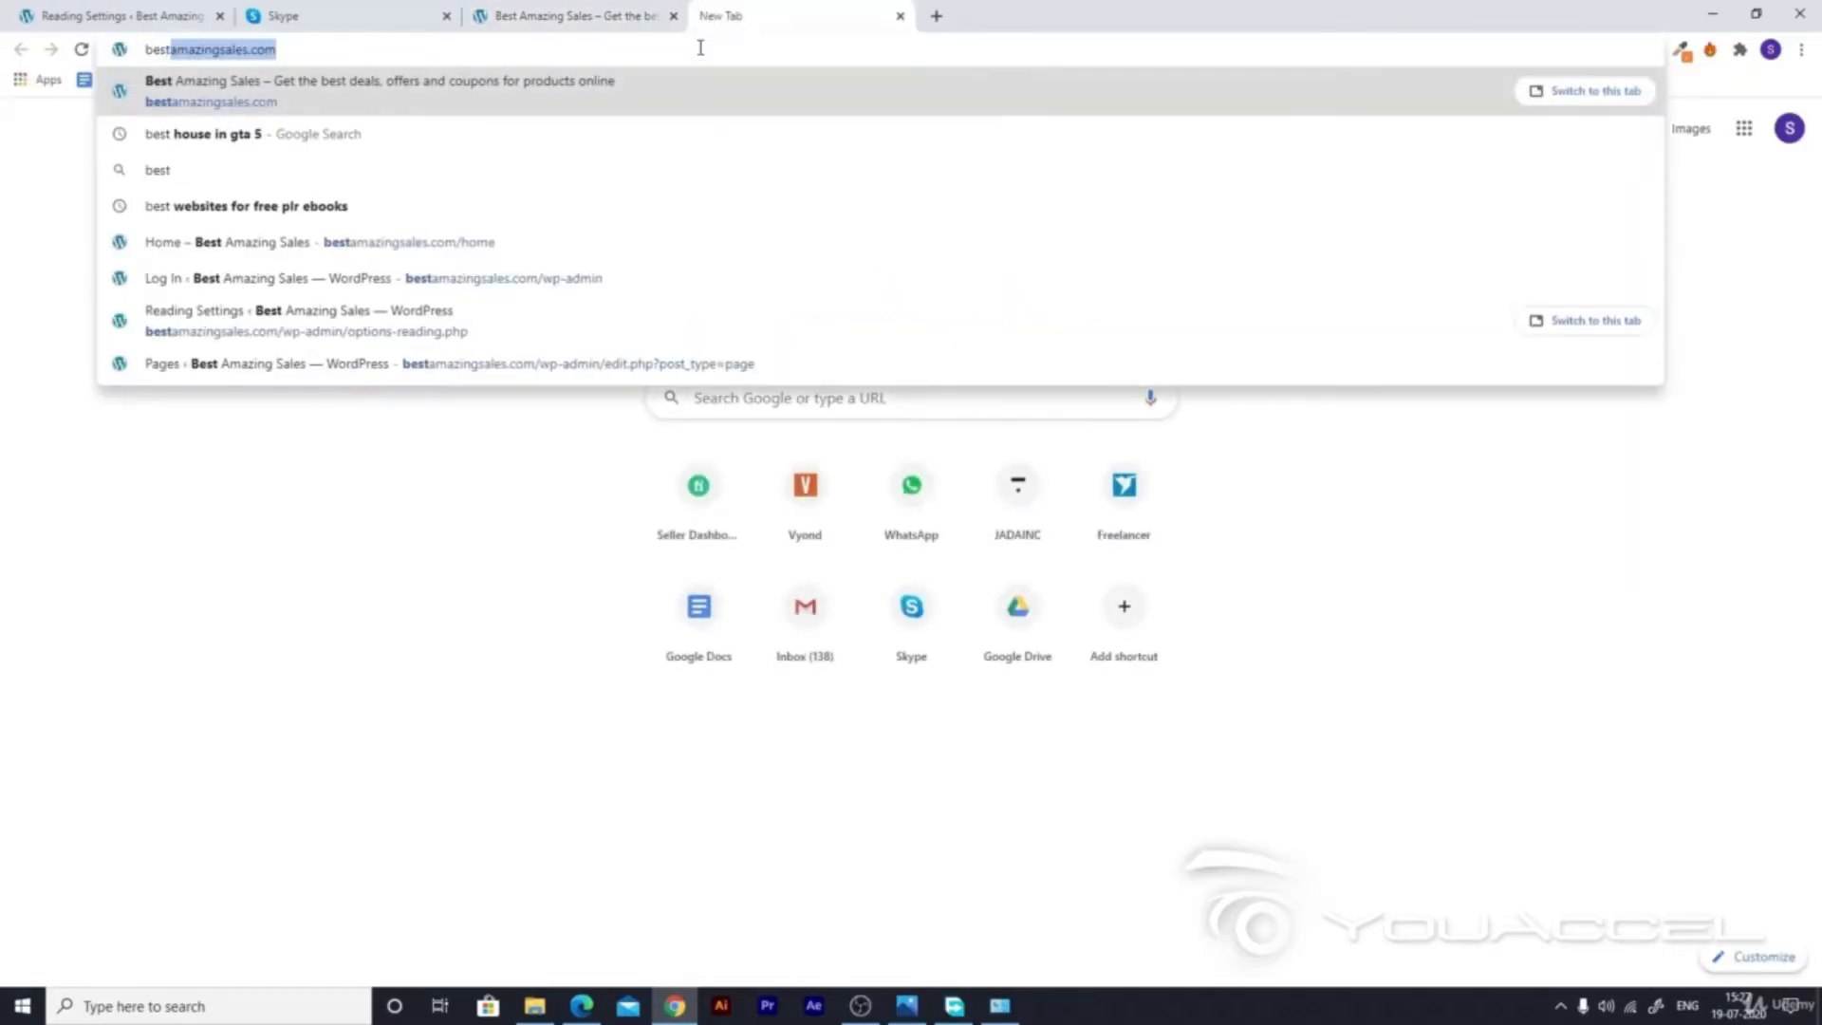
key("Right")
type("/")
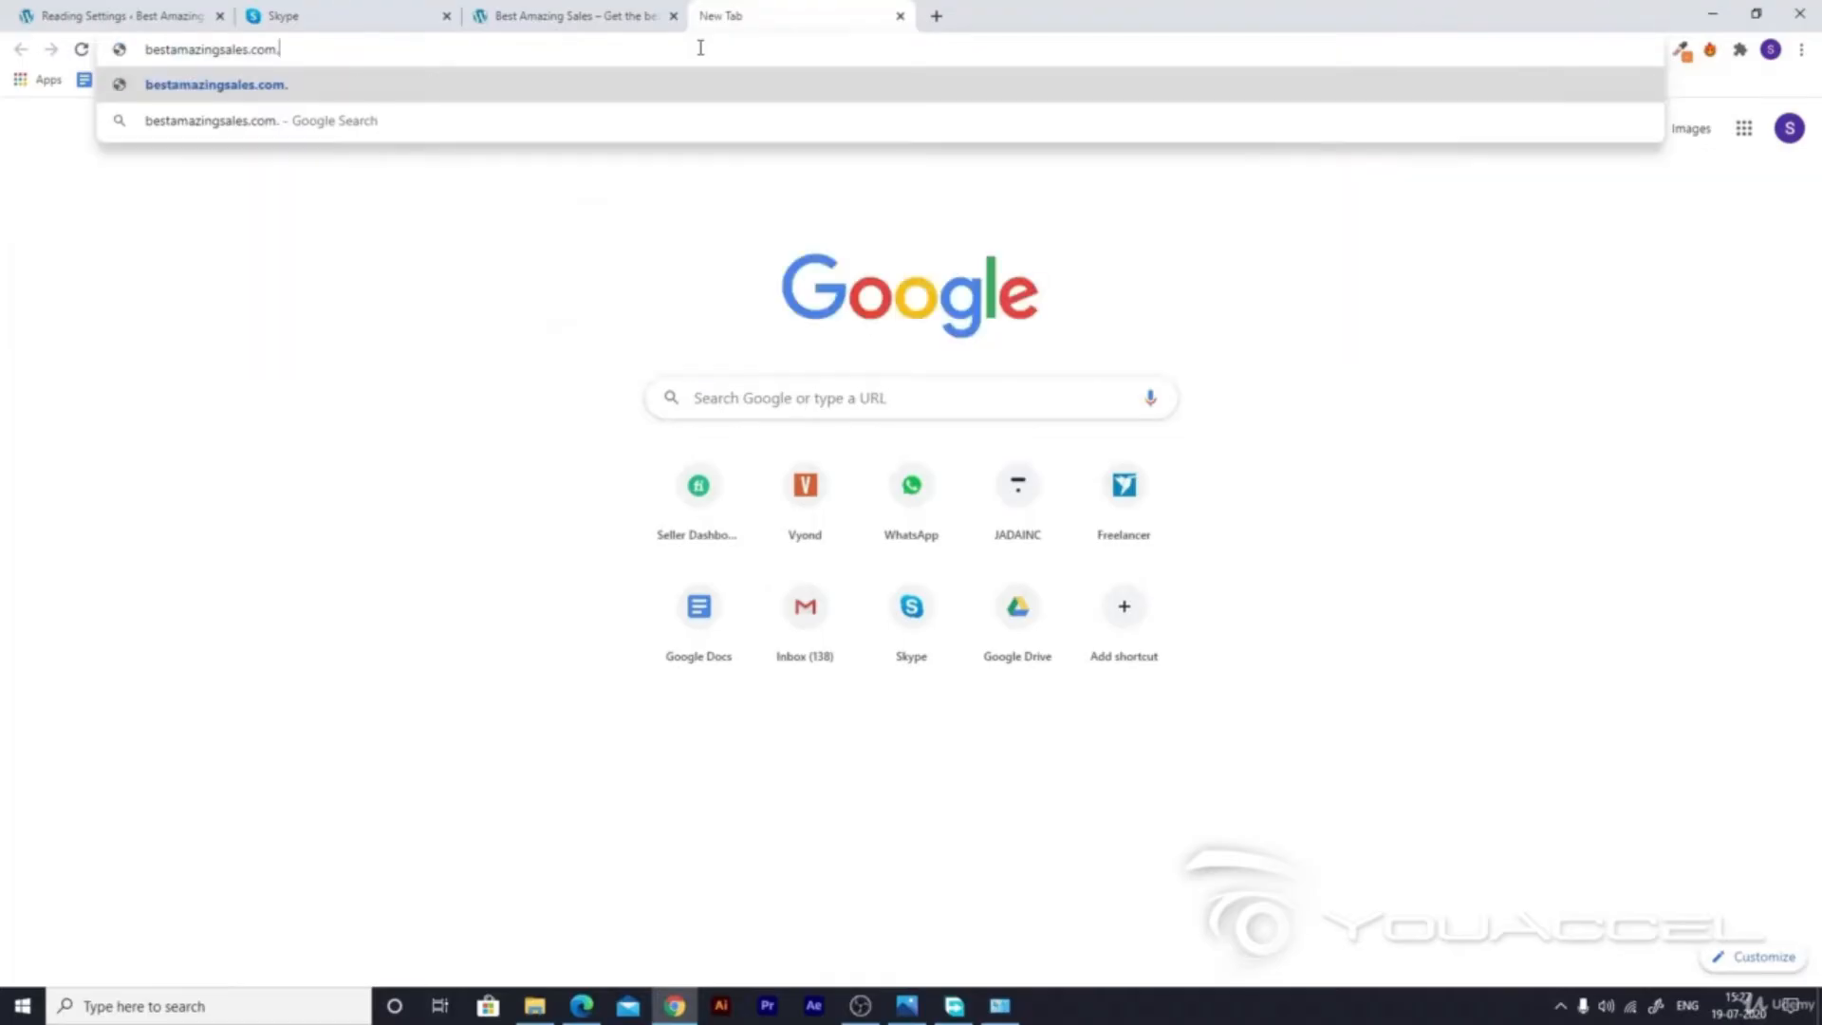
type("wp-admin/options-reading")
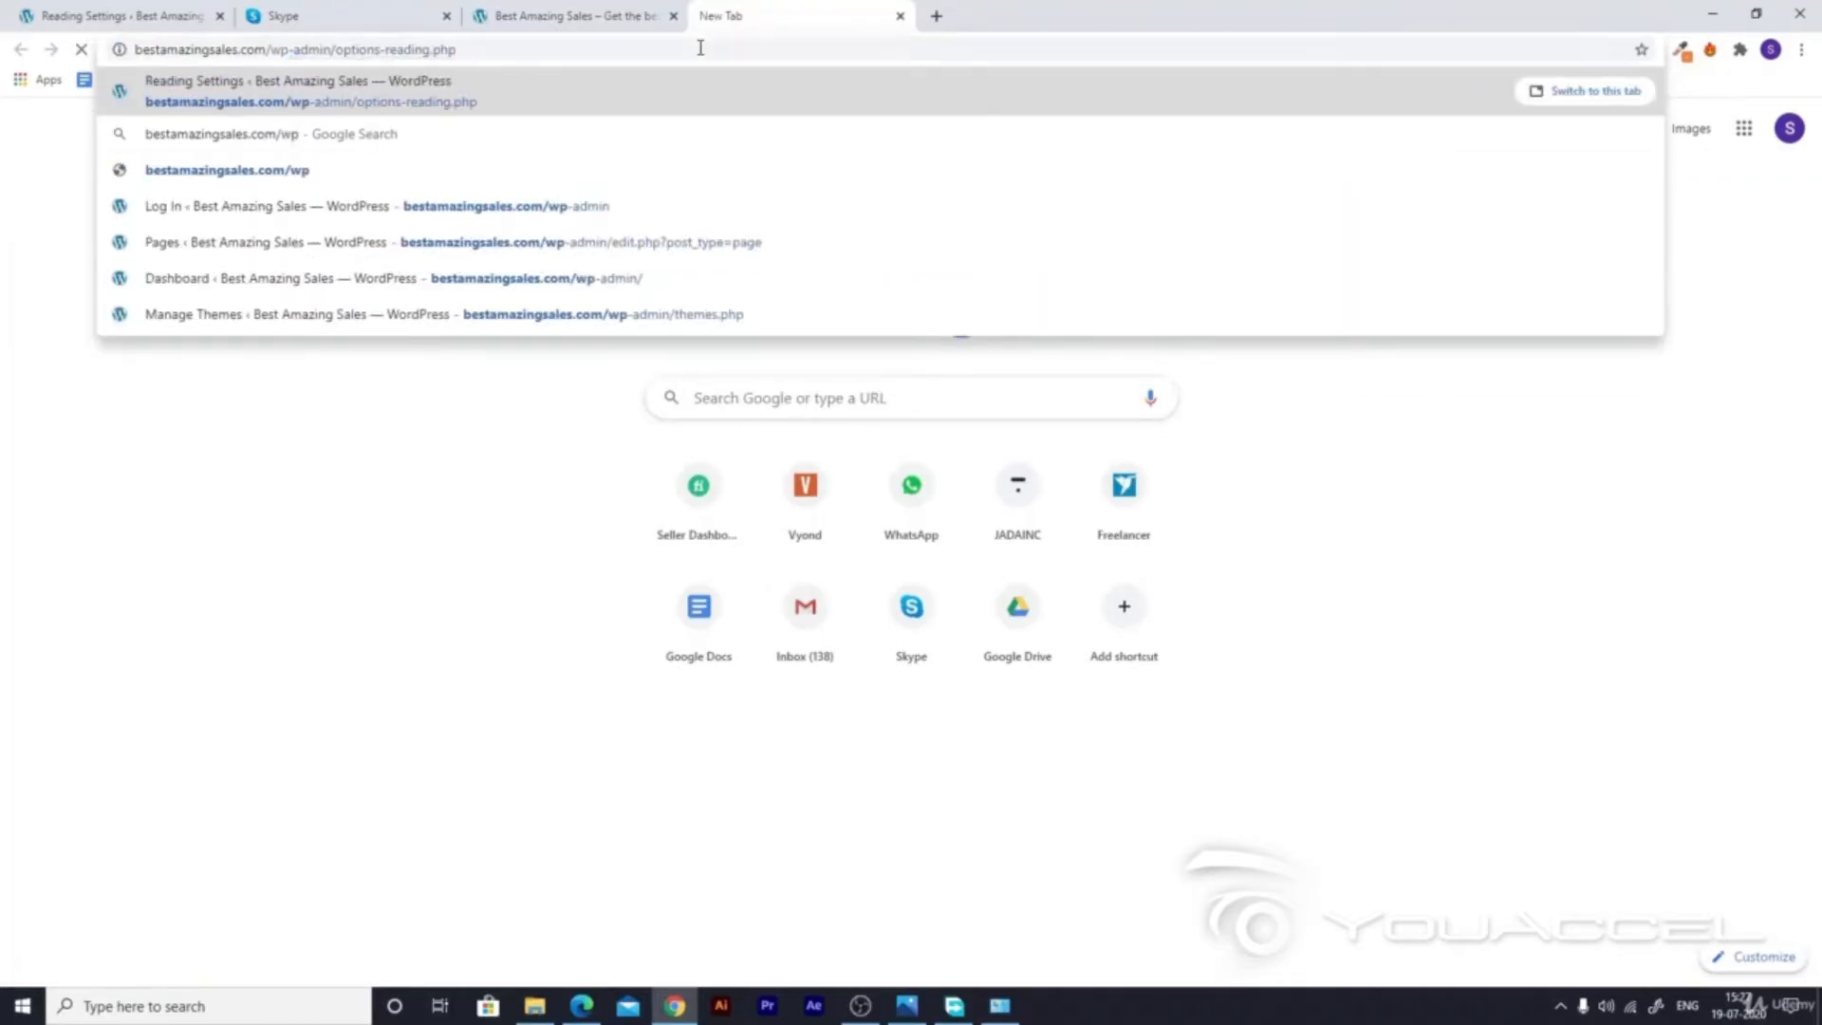
key("Return")
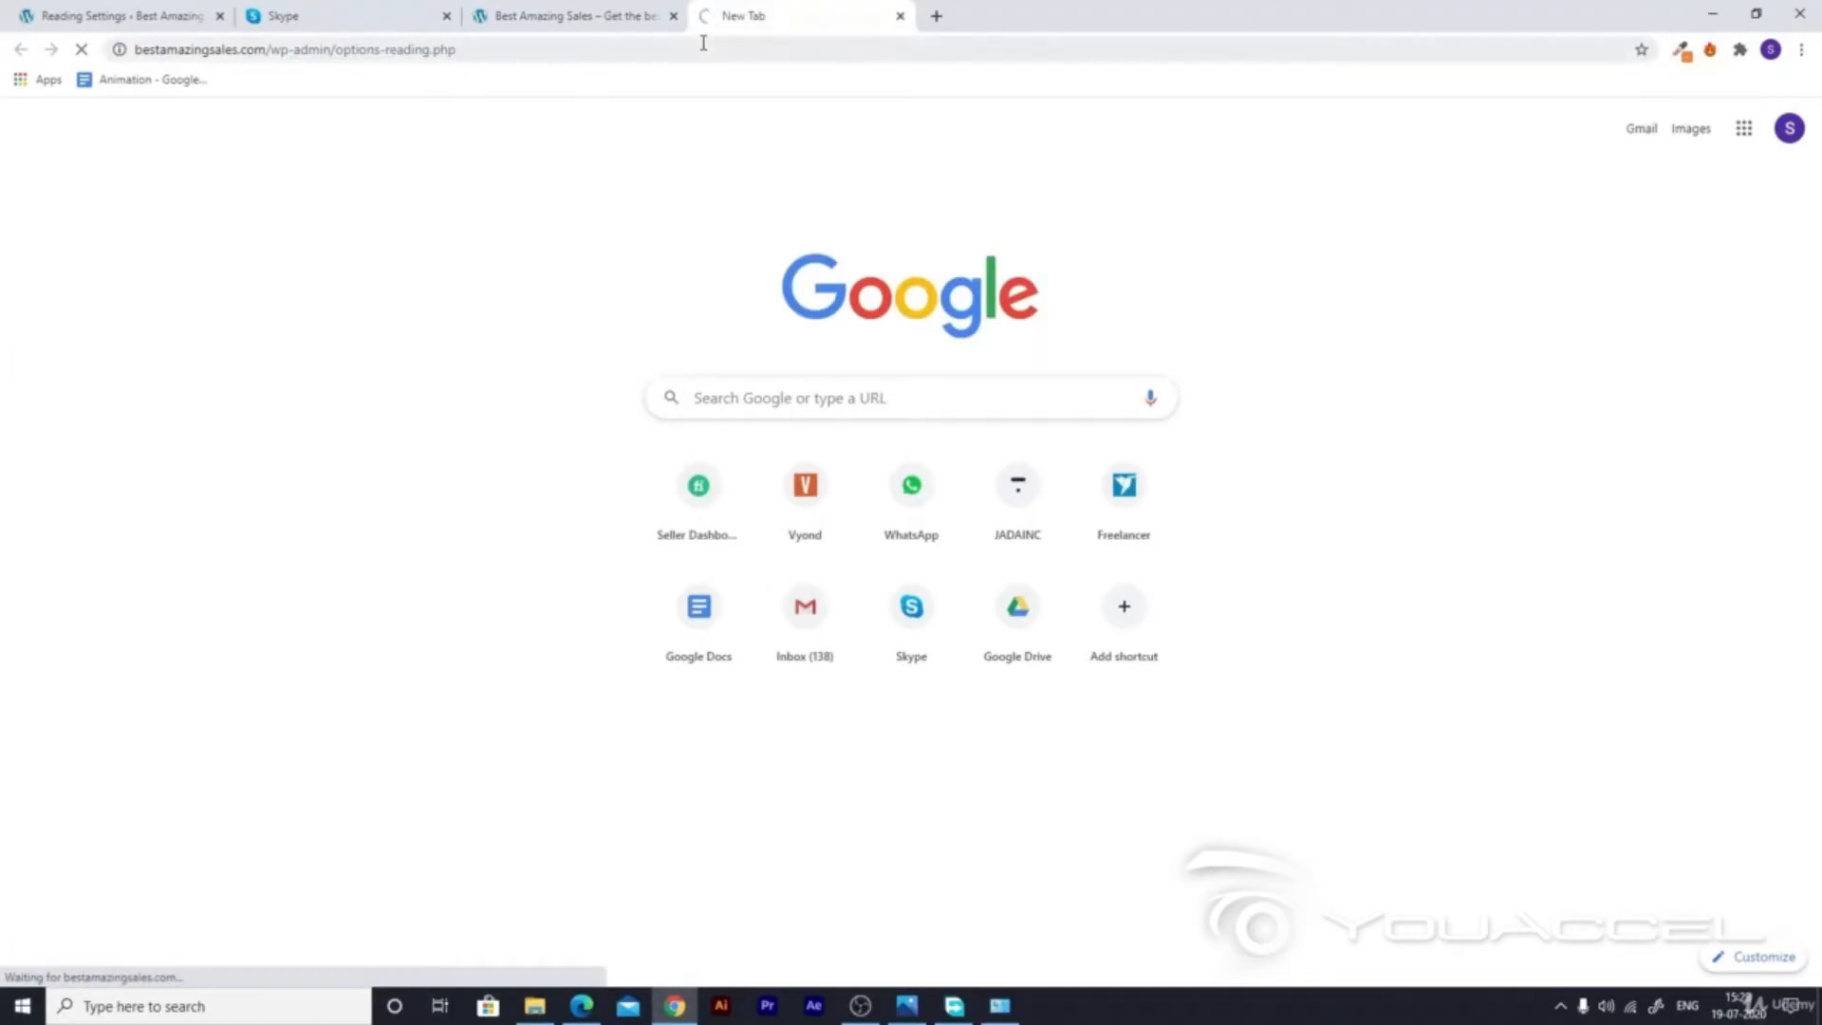
left_click_drag(565, 48, 335, 25)
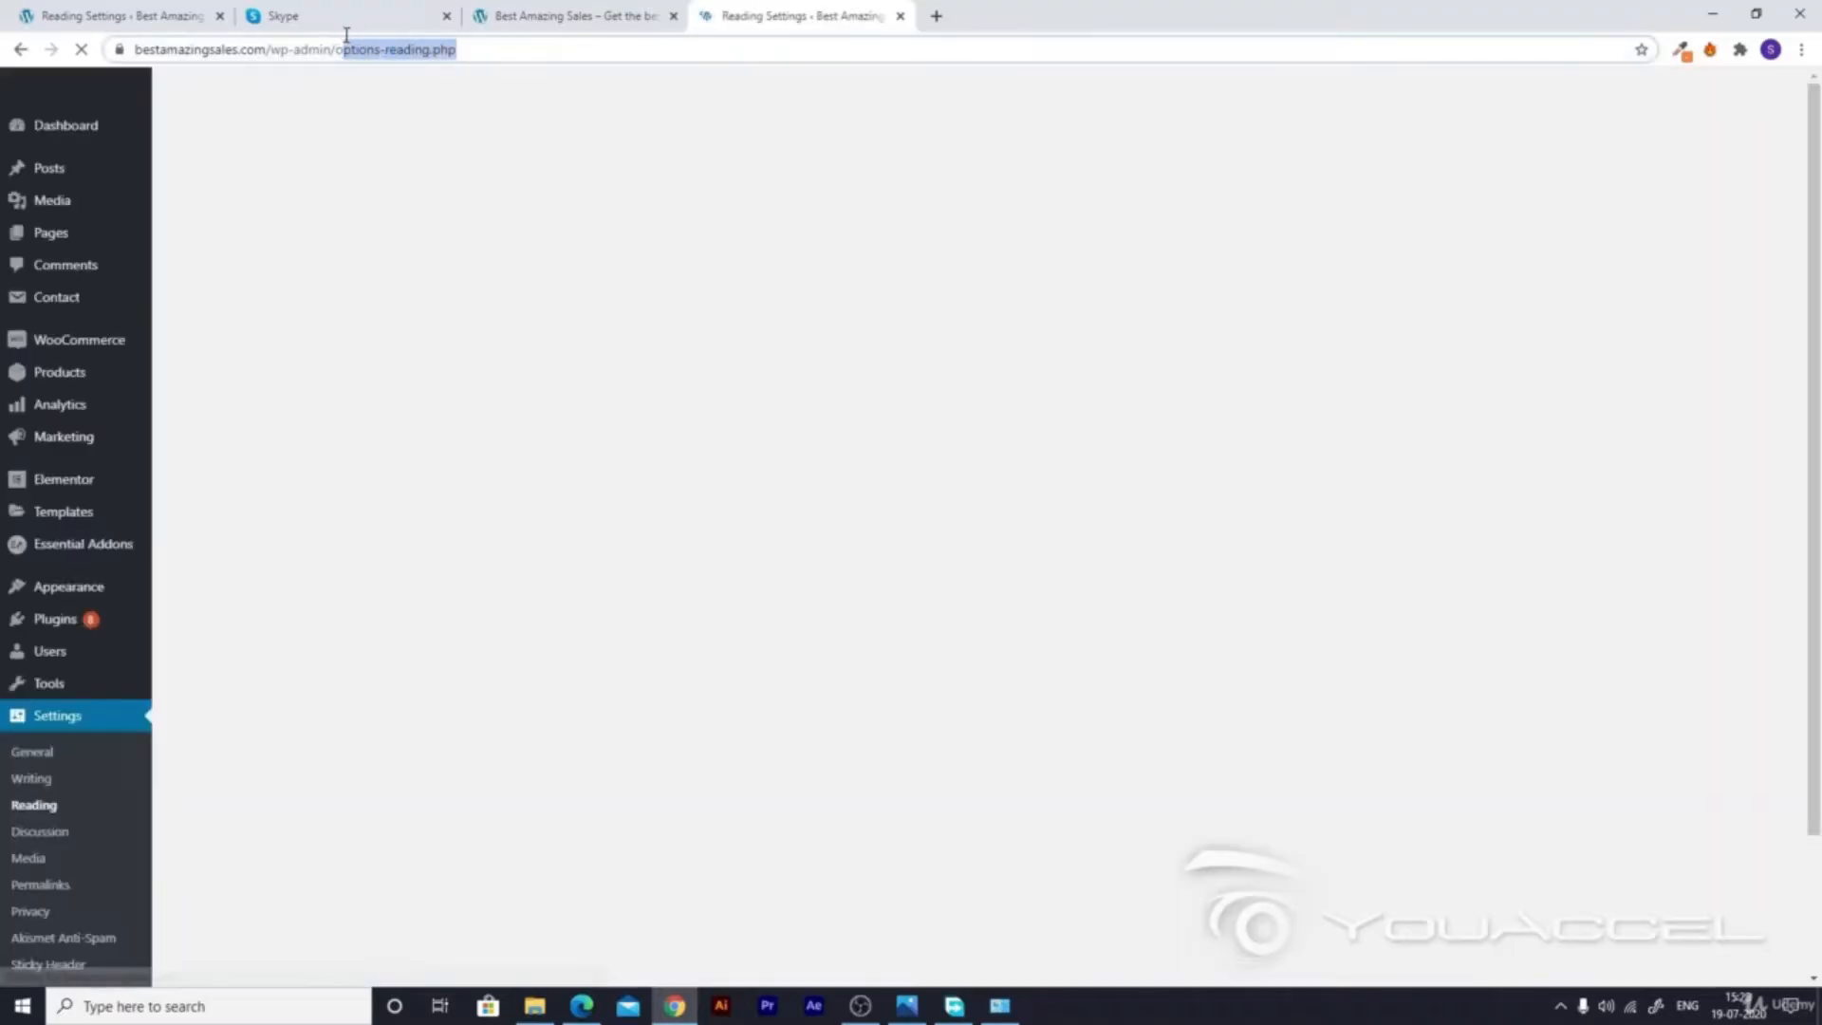
left_click(73, 721)
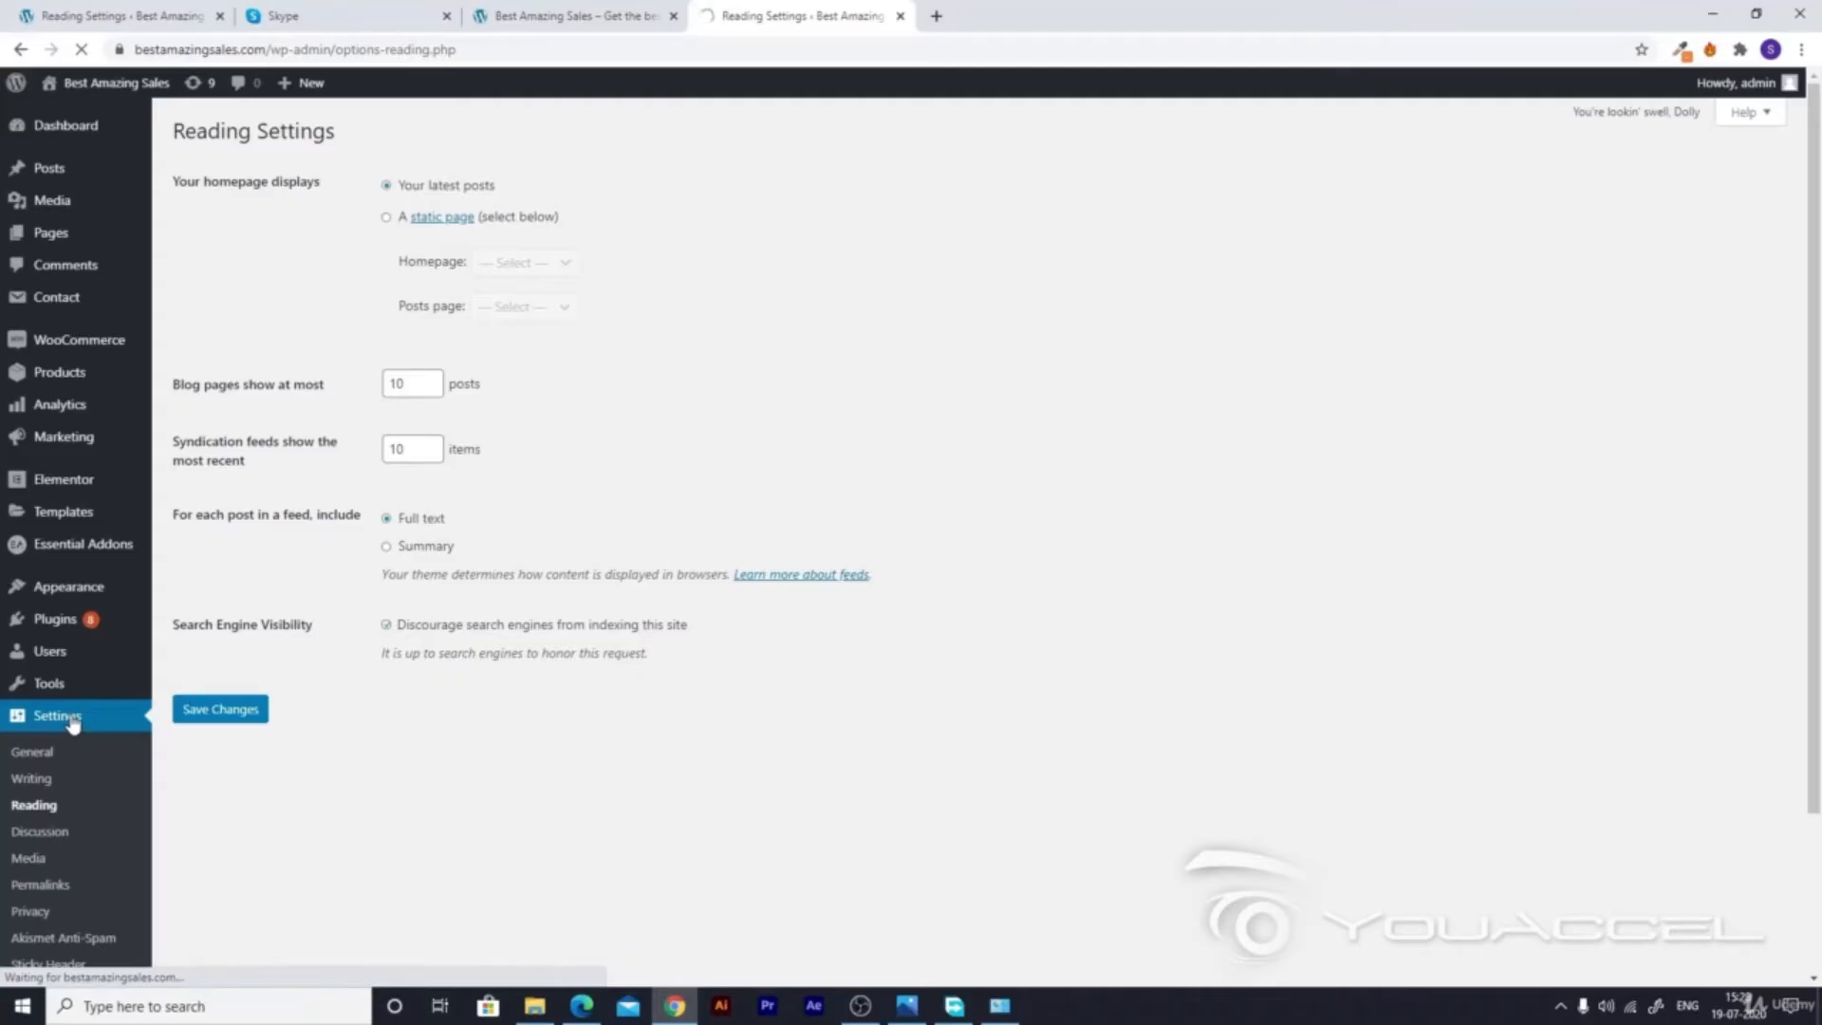
left_click(33, 812)
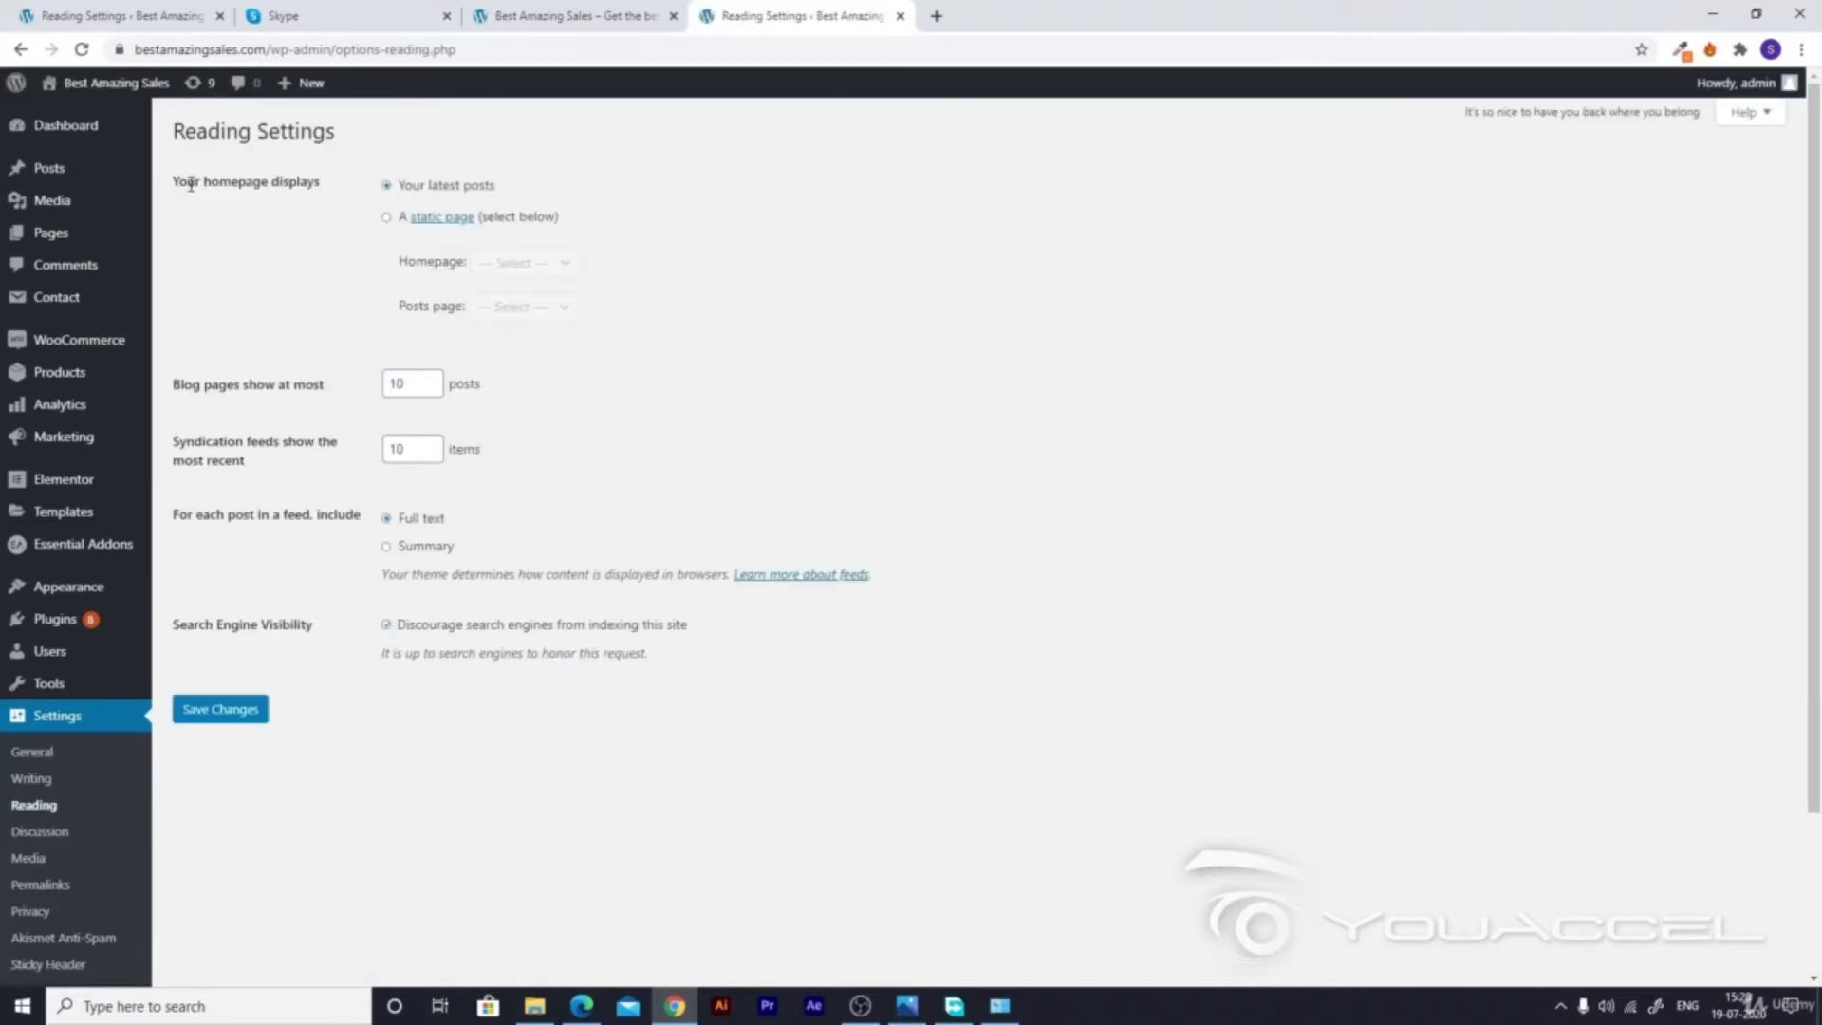
Step: Make the homepage display a static page, choose Home as the homepage, and save the reading settings
triple_click(178, 180)
left_click(380, 197)
left_click(388, 218)
left_click(522, 264)
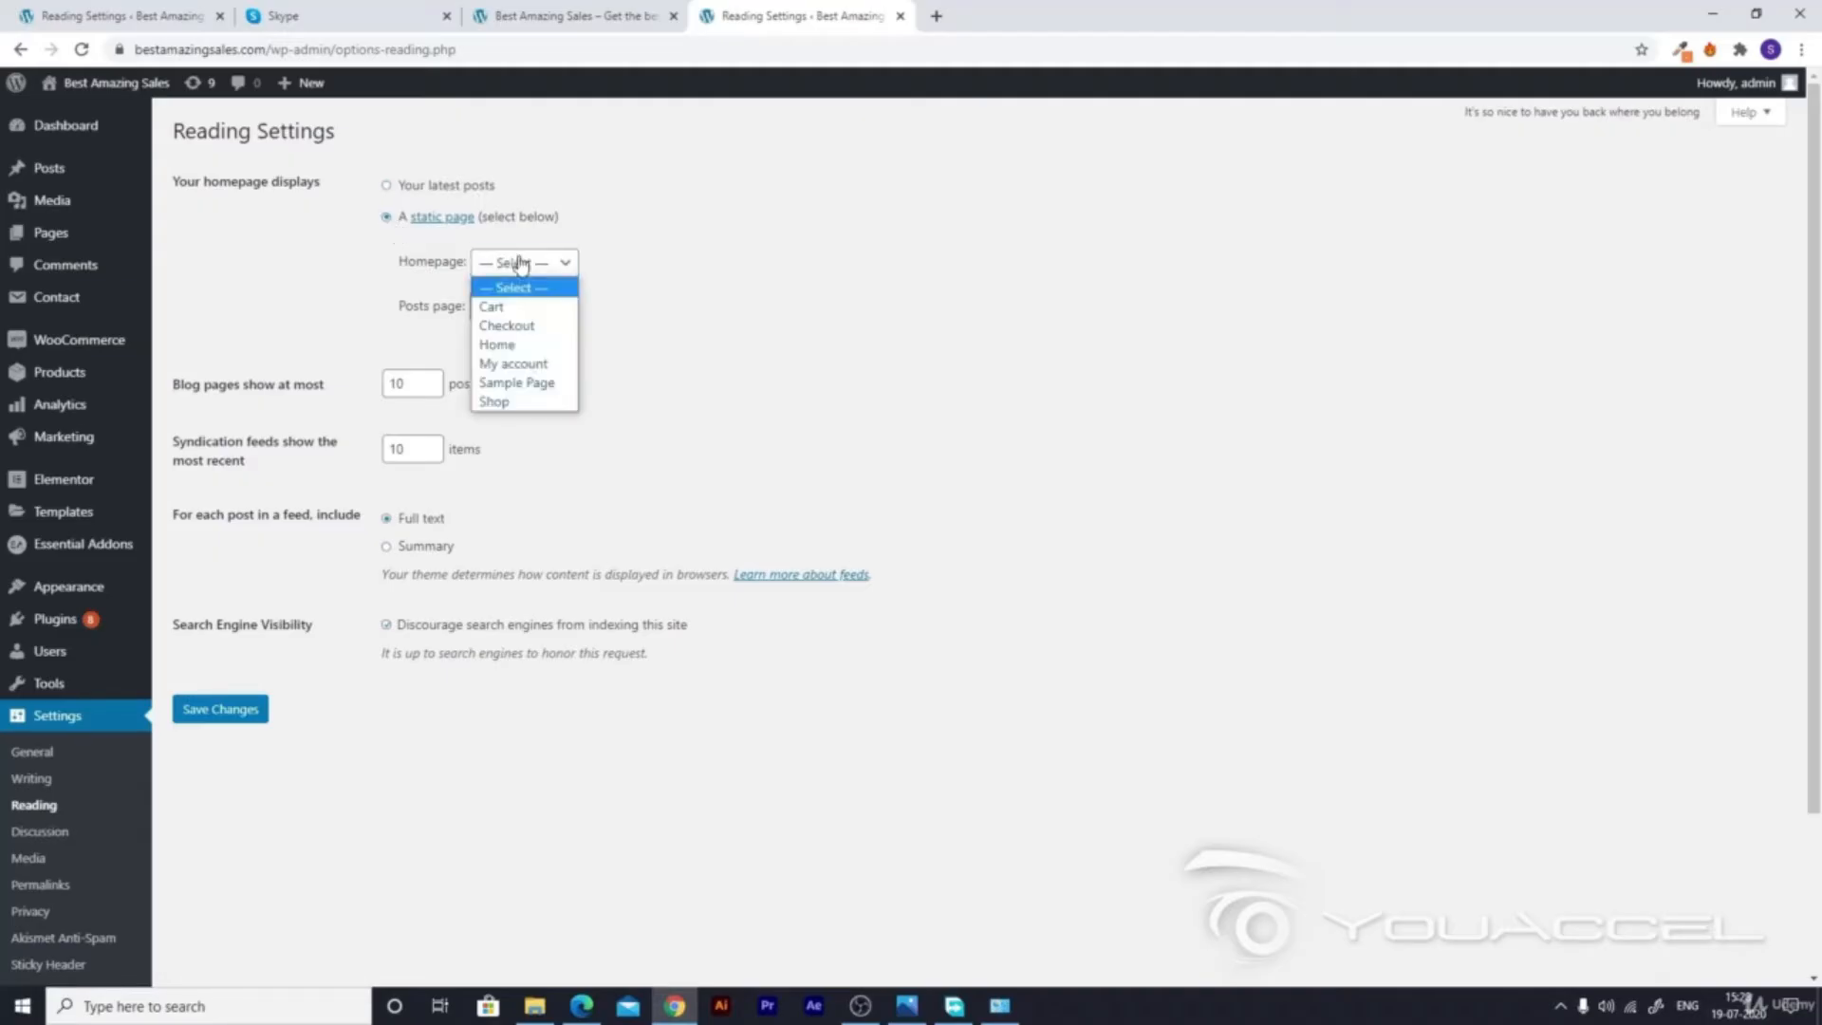
left_click(526, 351)
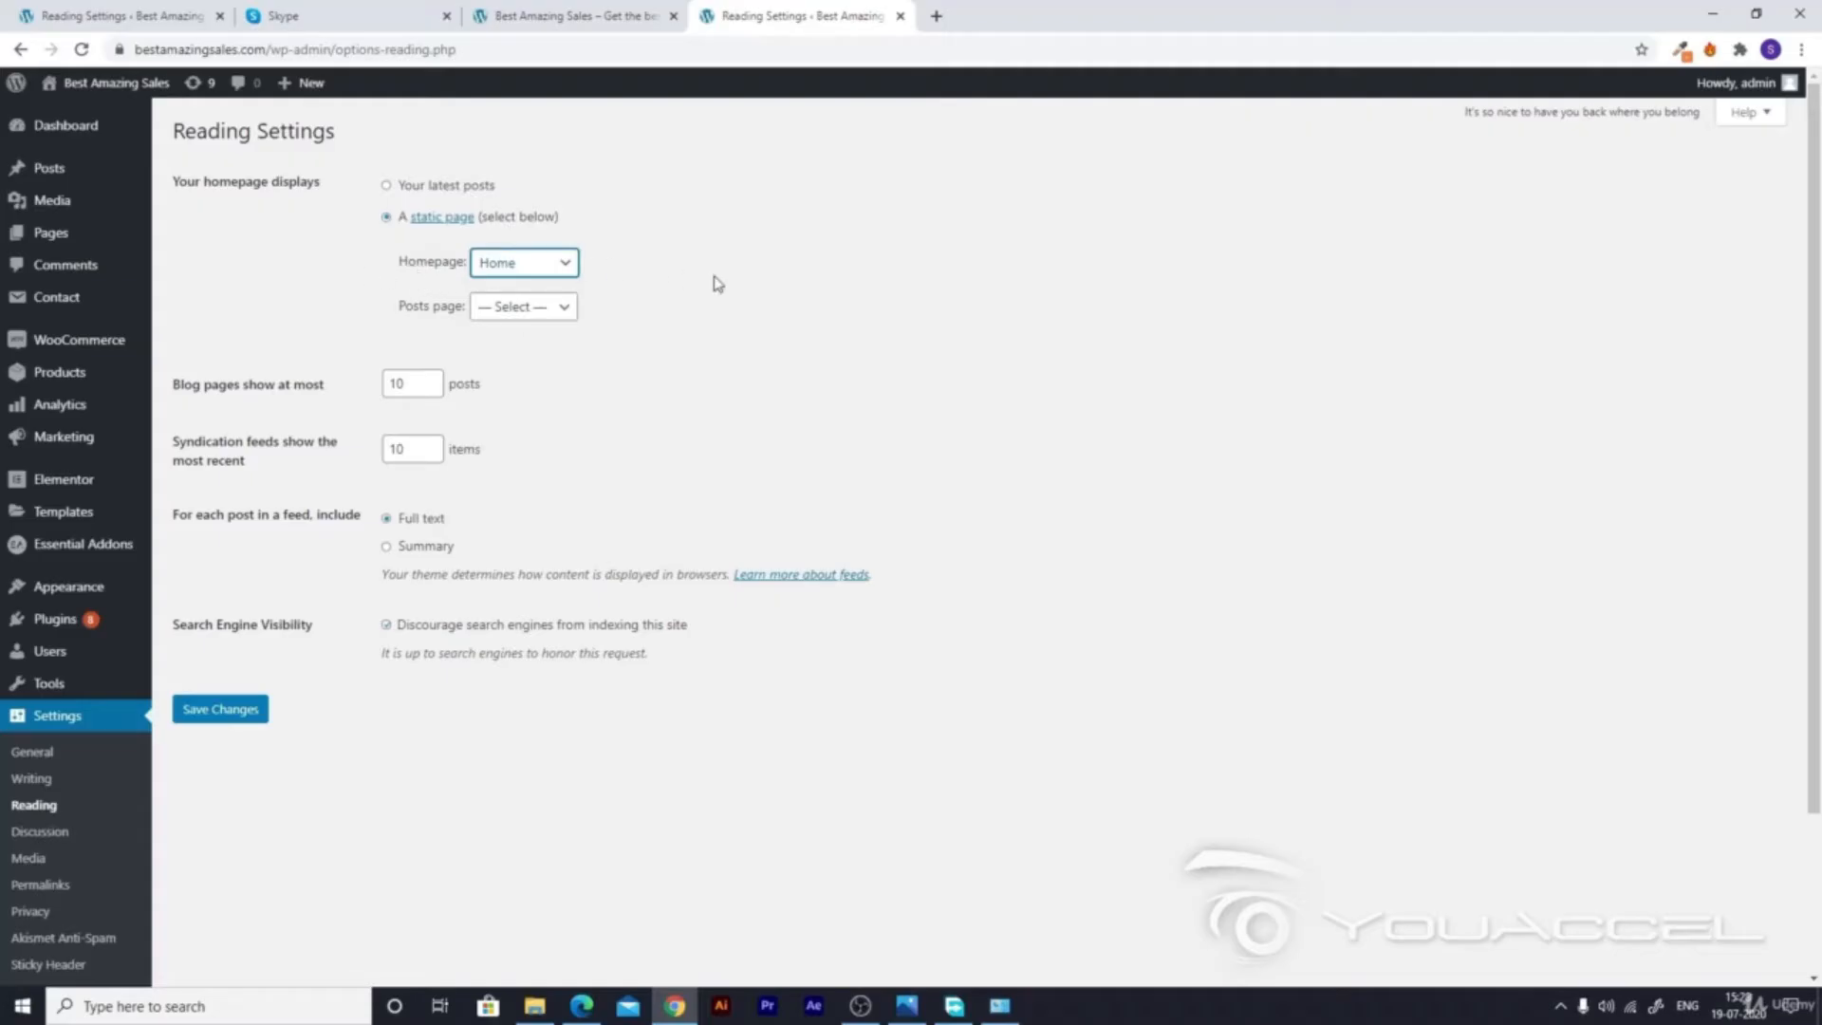
left_click(250, 720)
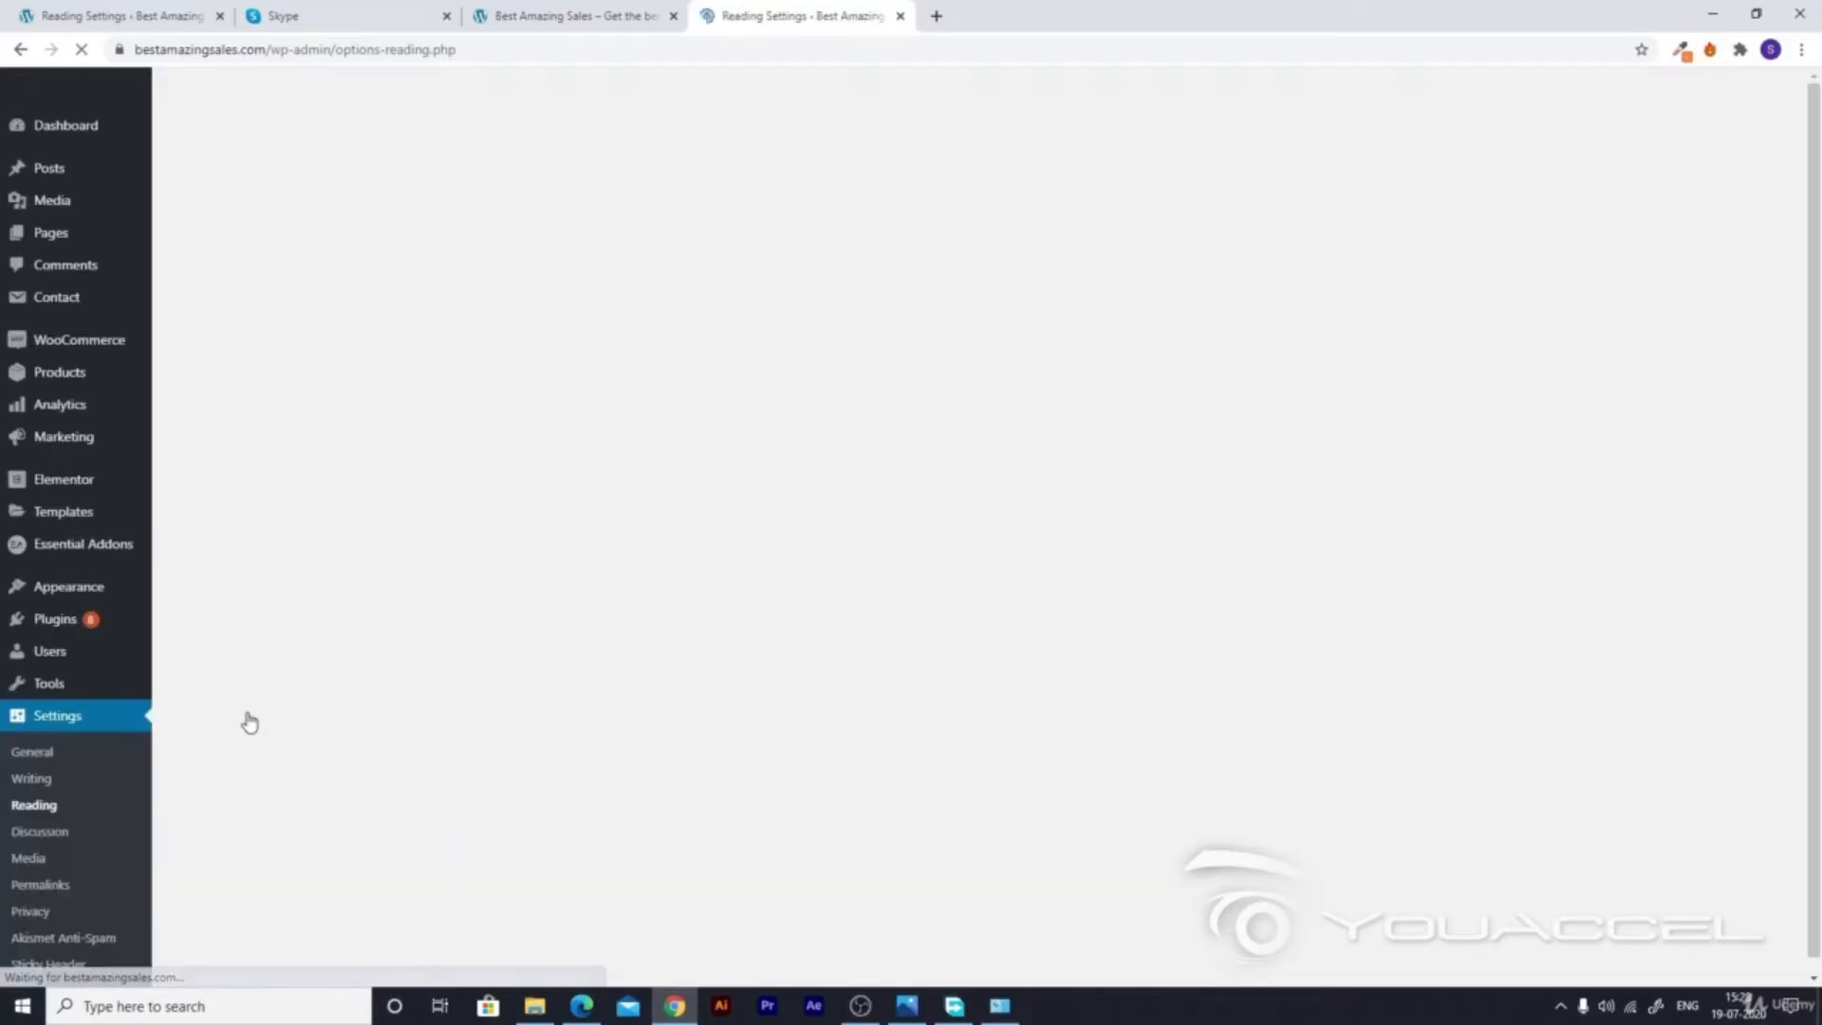
Step: Check the live site's front page with the new homepage setting and close the extra Reading Settings tab
left_click(598, 15)
left_click(445, 469)
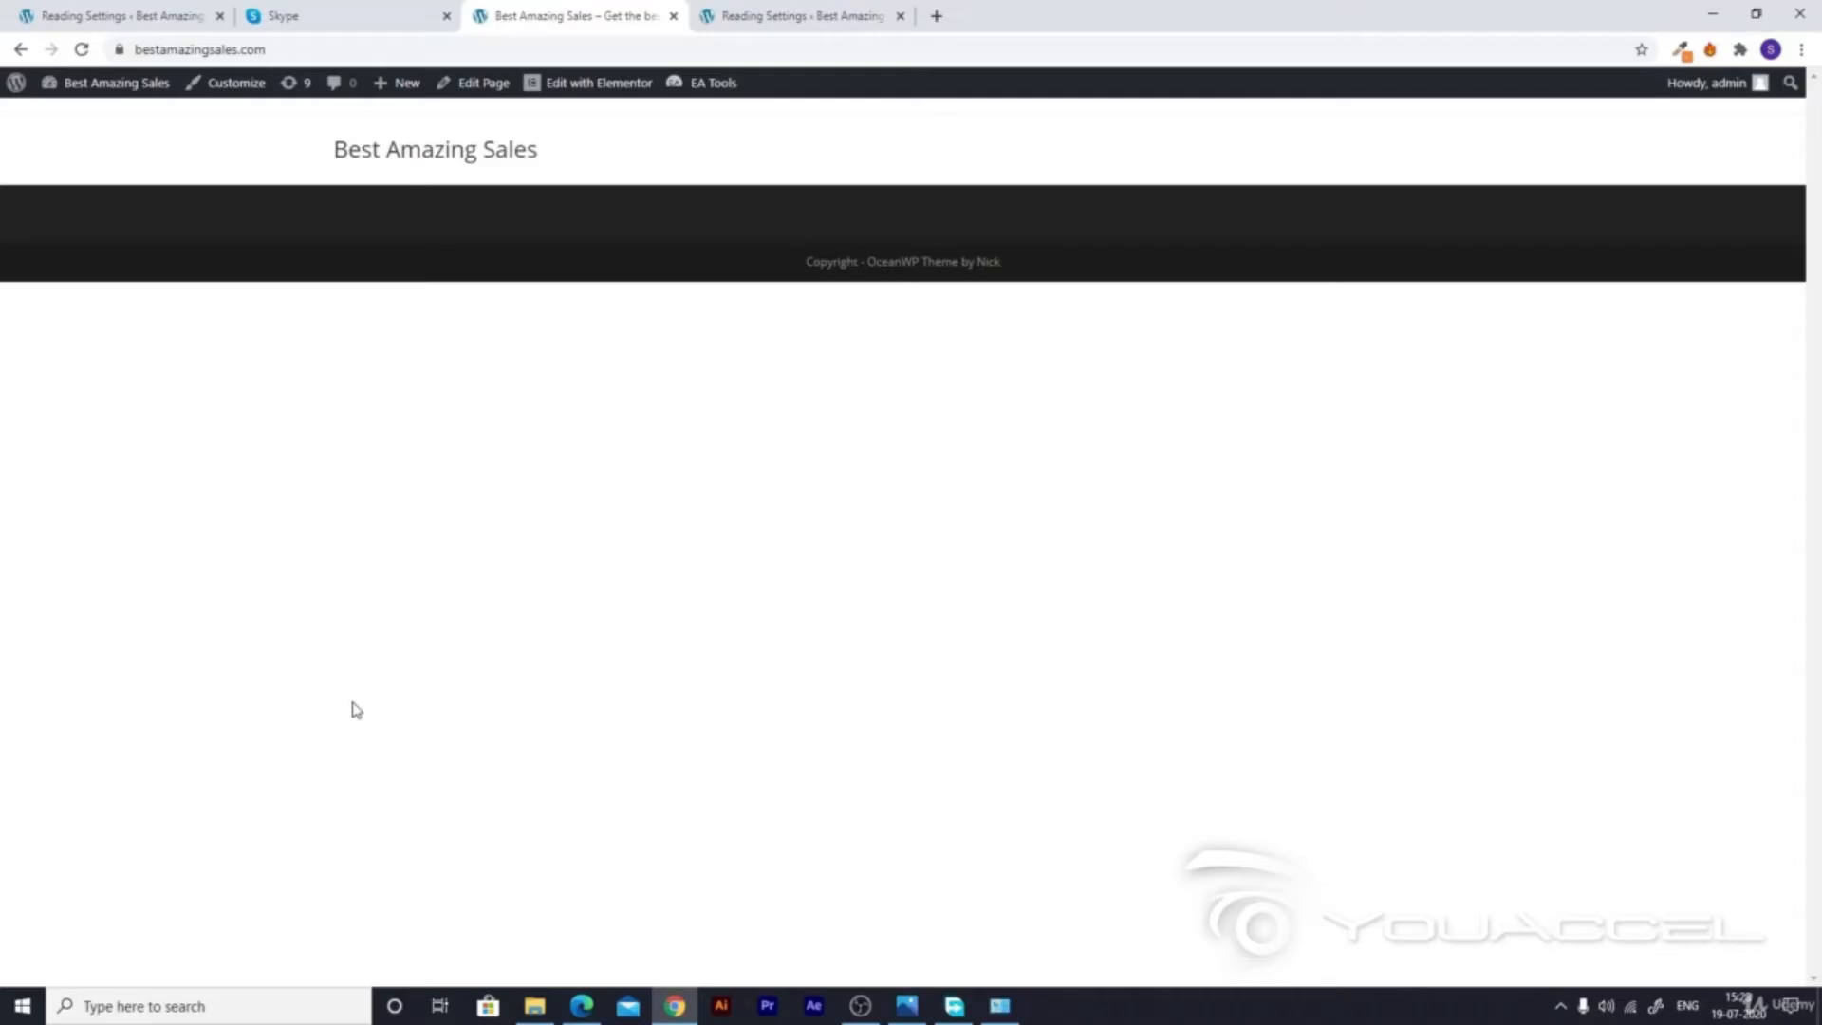
left_click(900, 15)
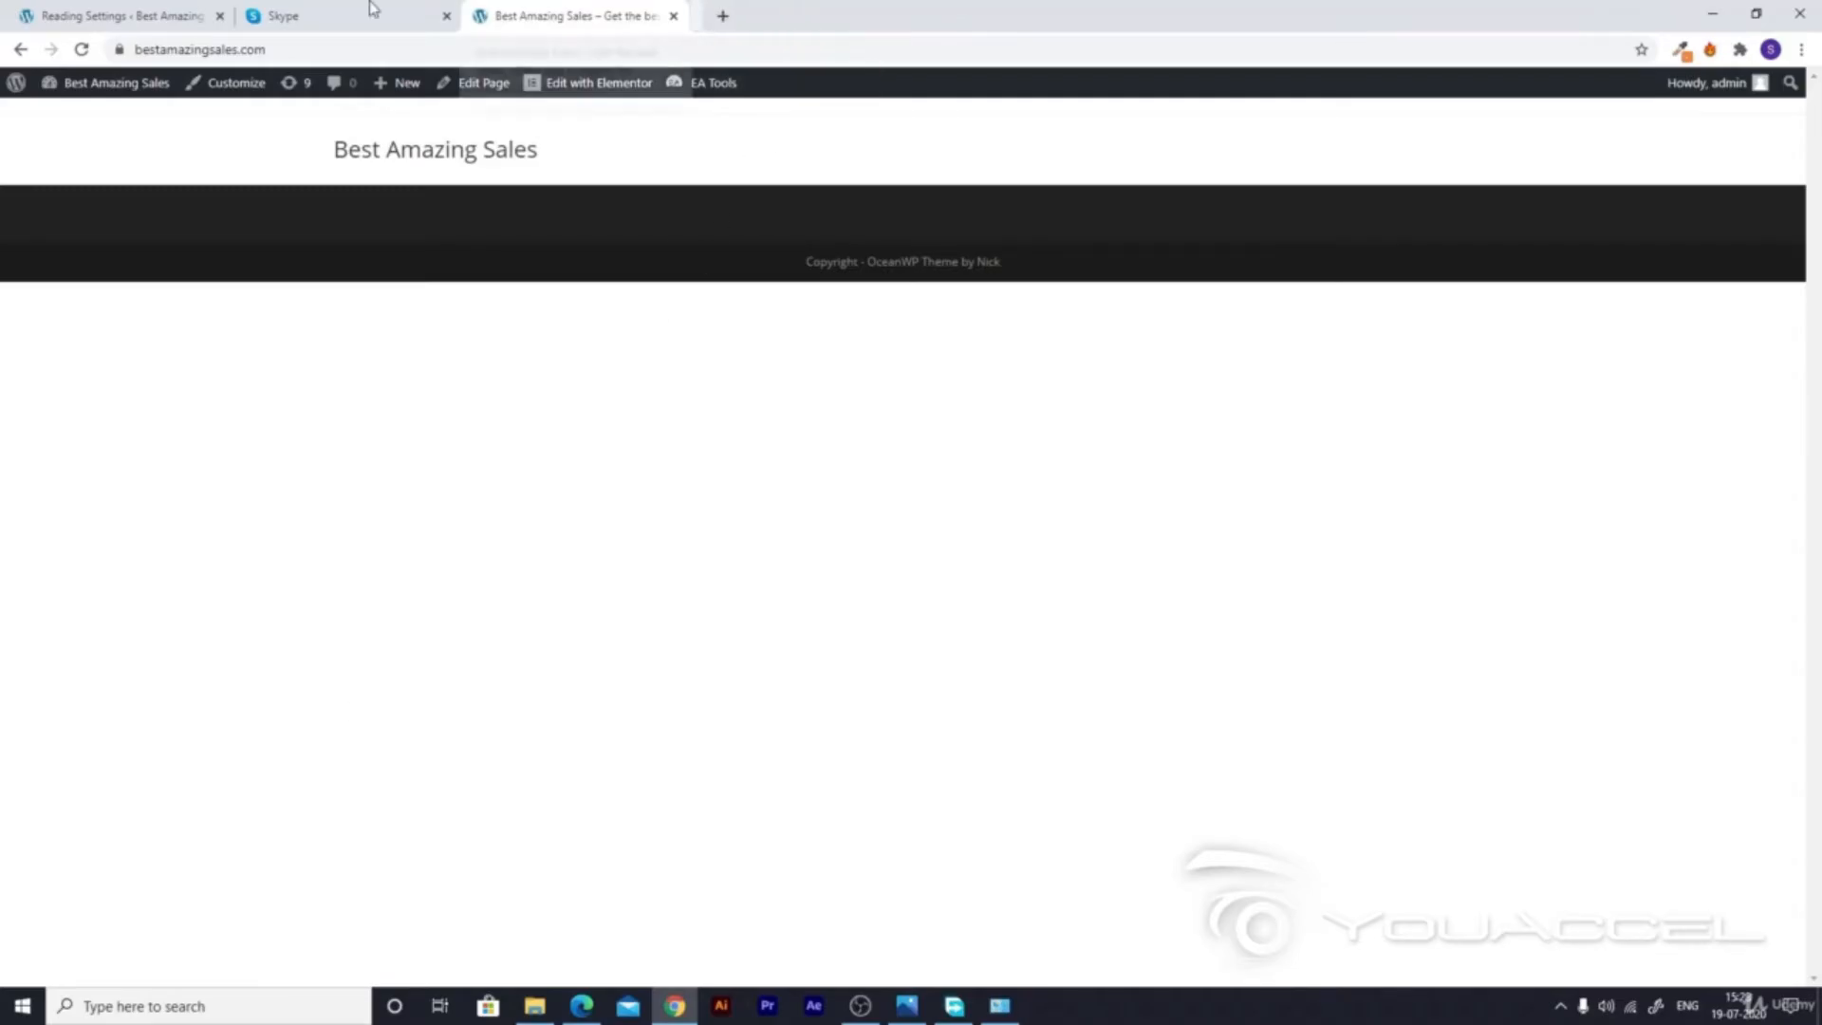
Step: Open the Home page from the site's list of all pages for editing with Elementor
left_click(119, 15)
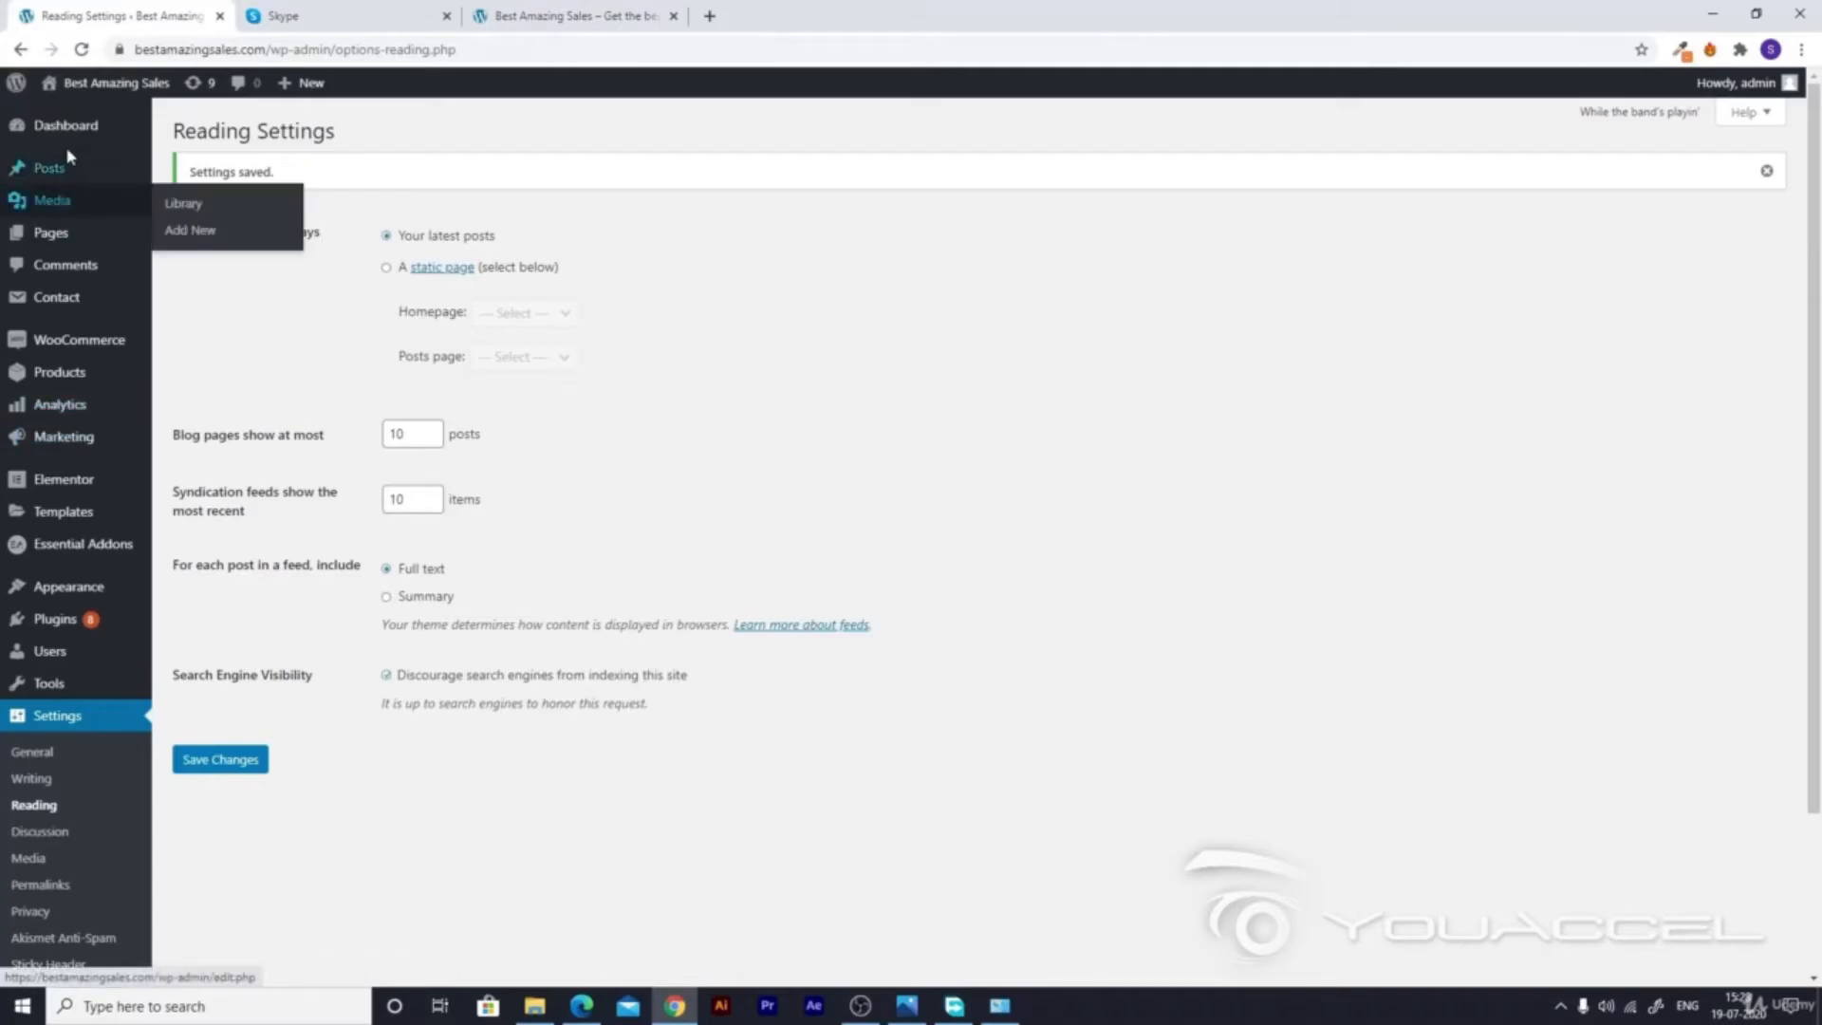
mouse_move(67, 135)
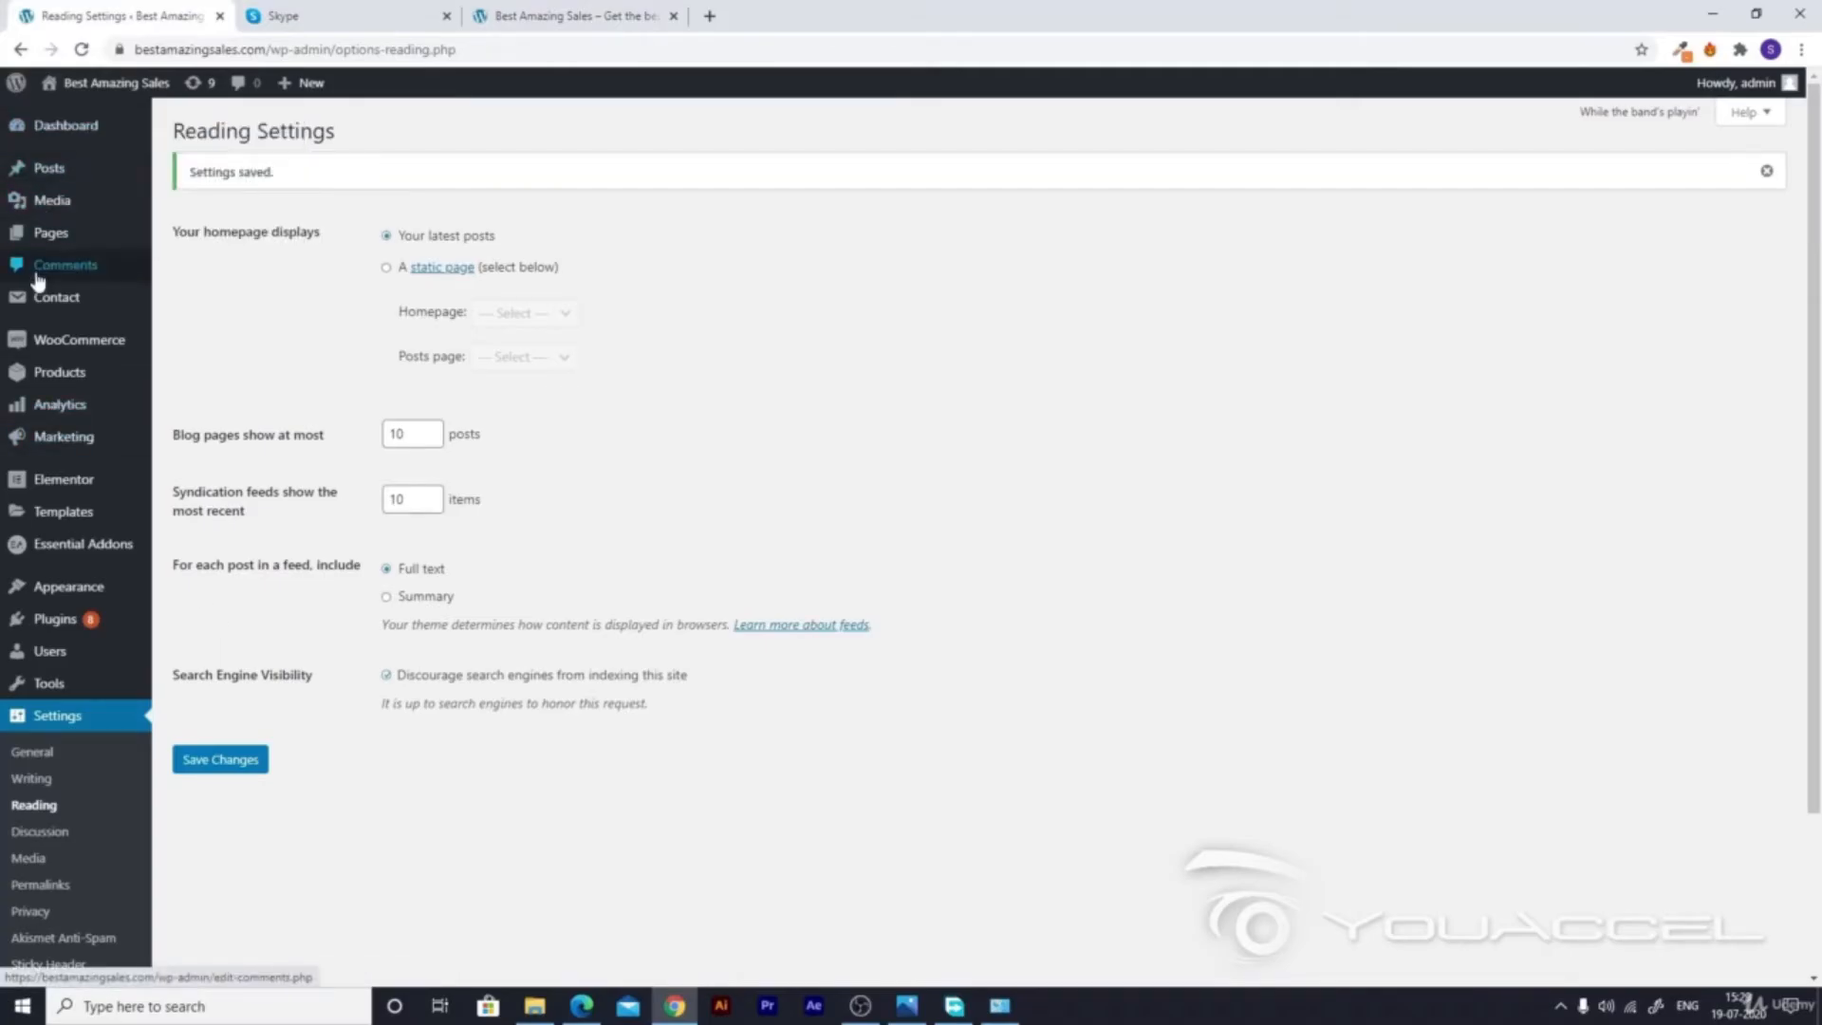
mouse_move(39, 249)
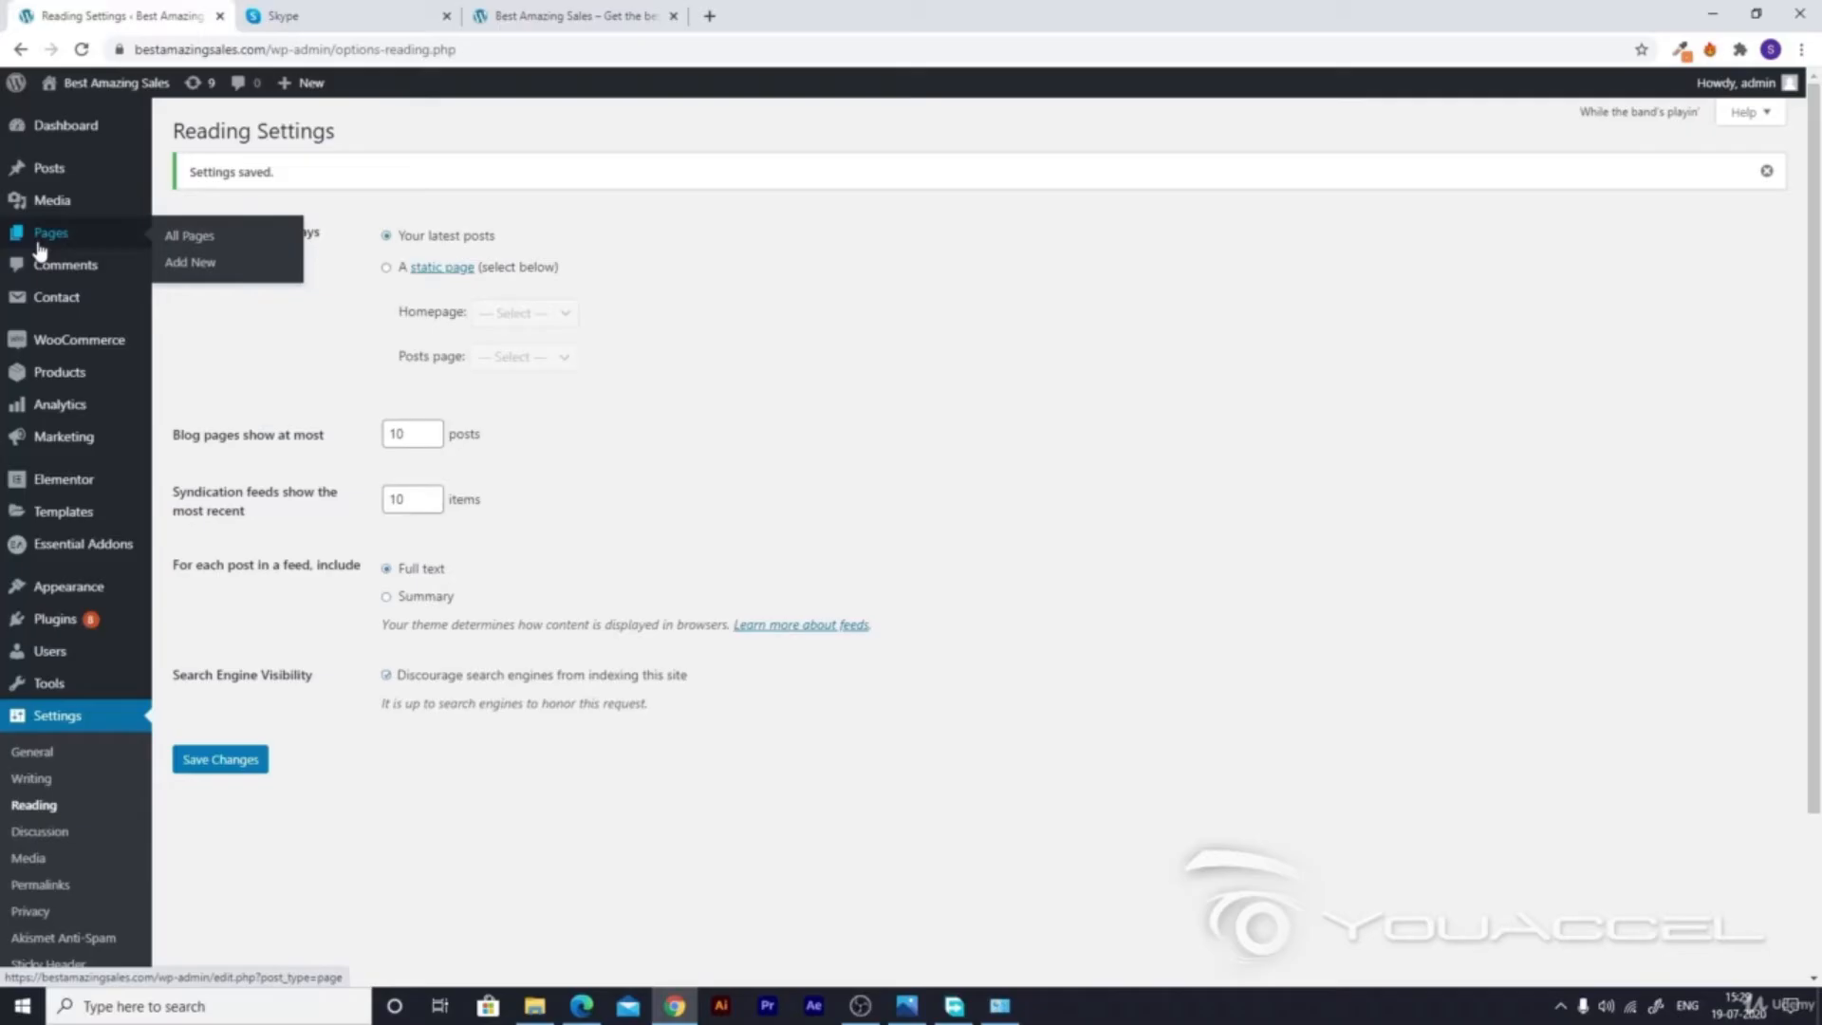
left_click(188, 239)
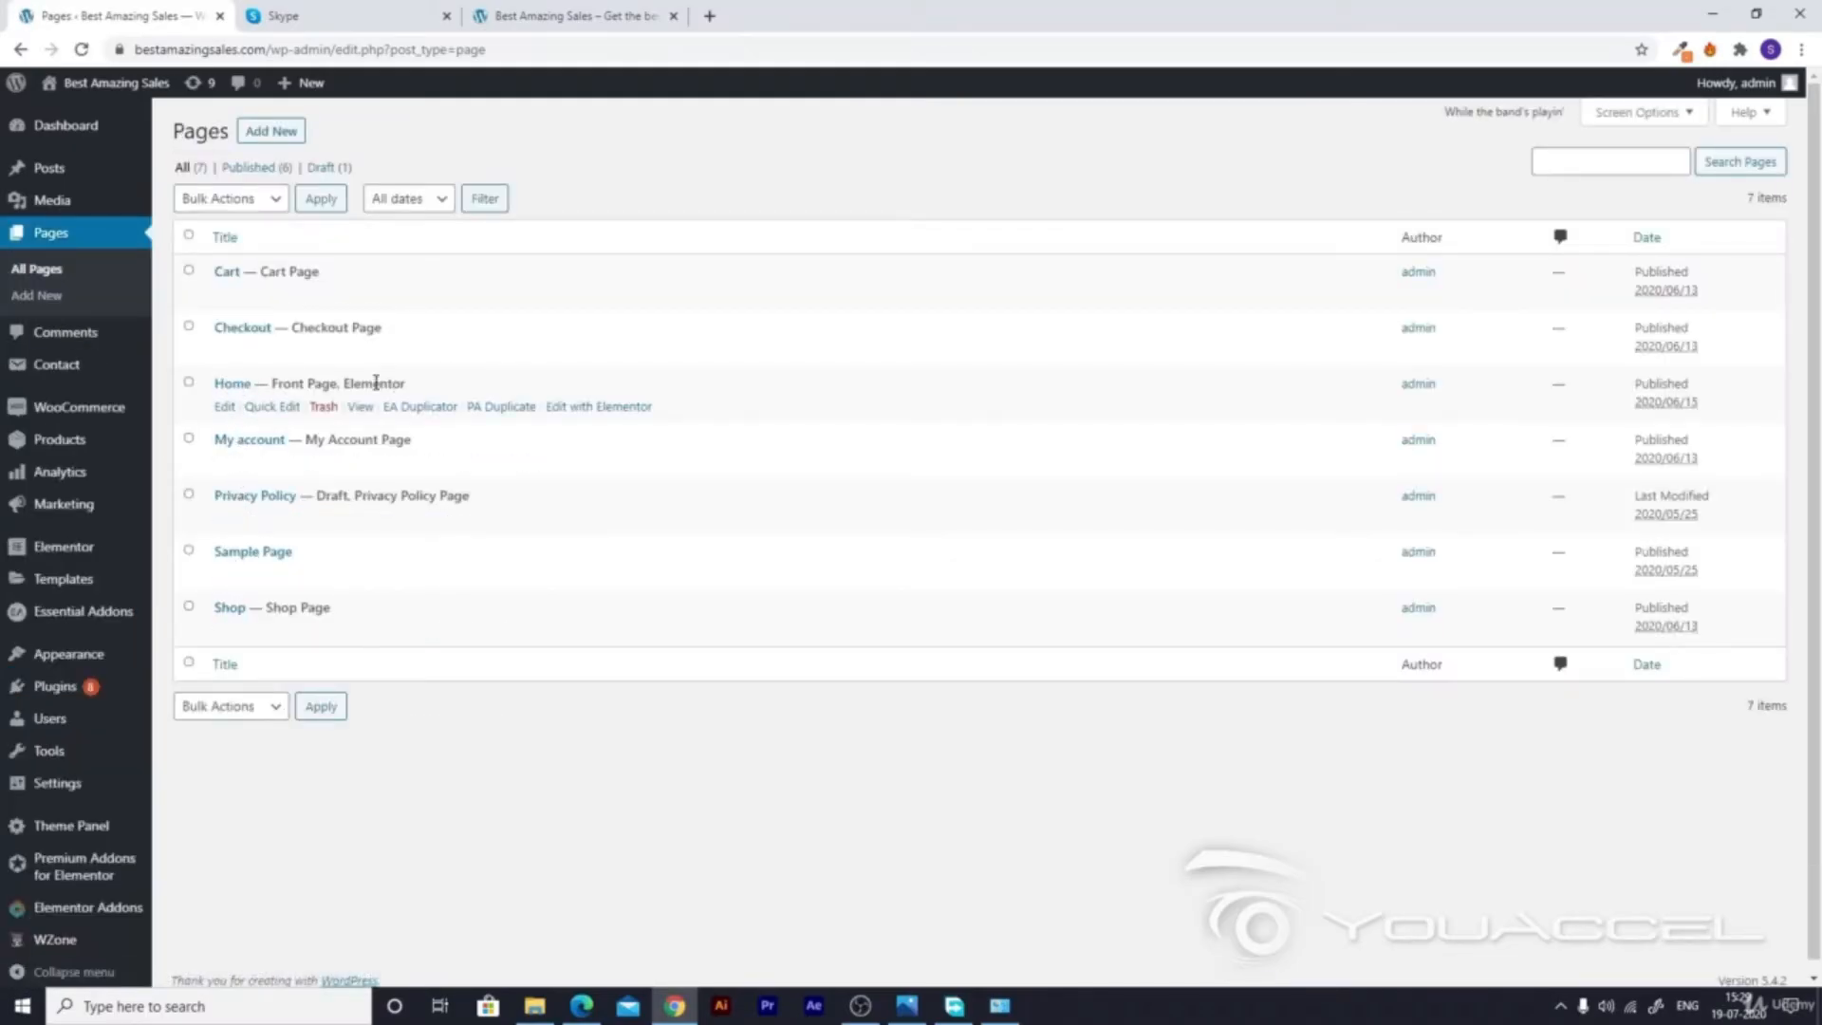
left_click(595, 408)
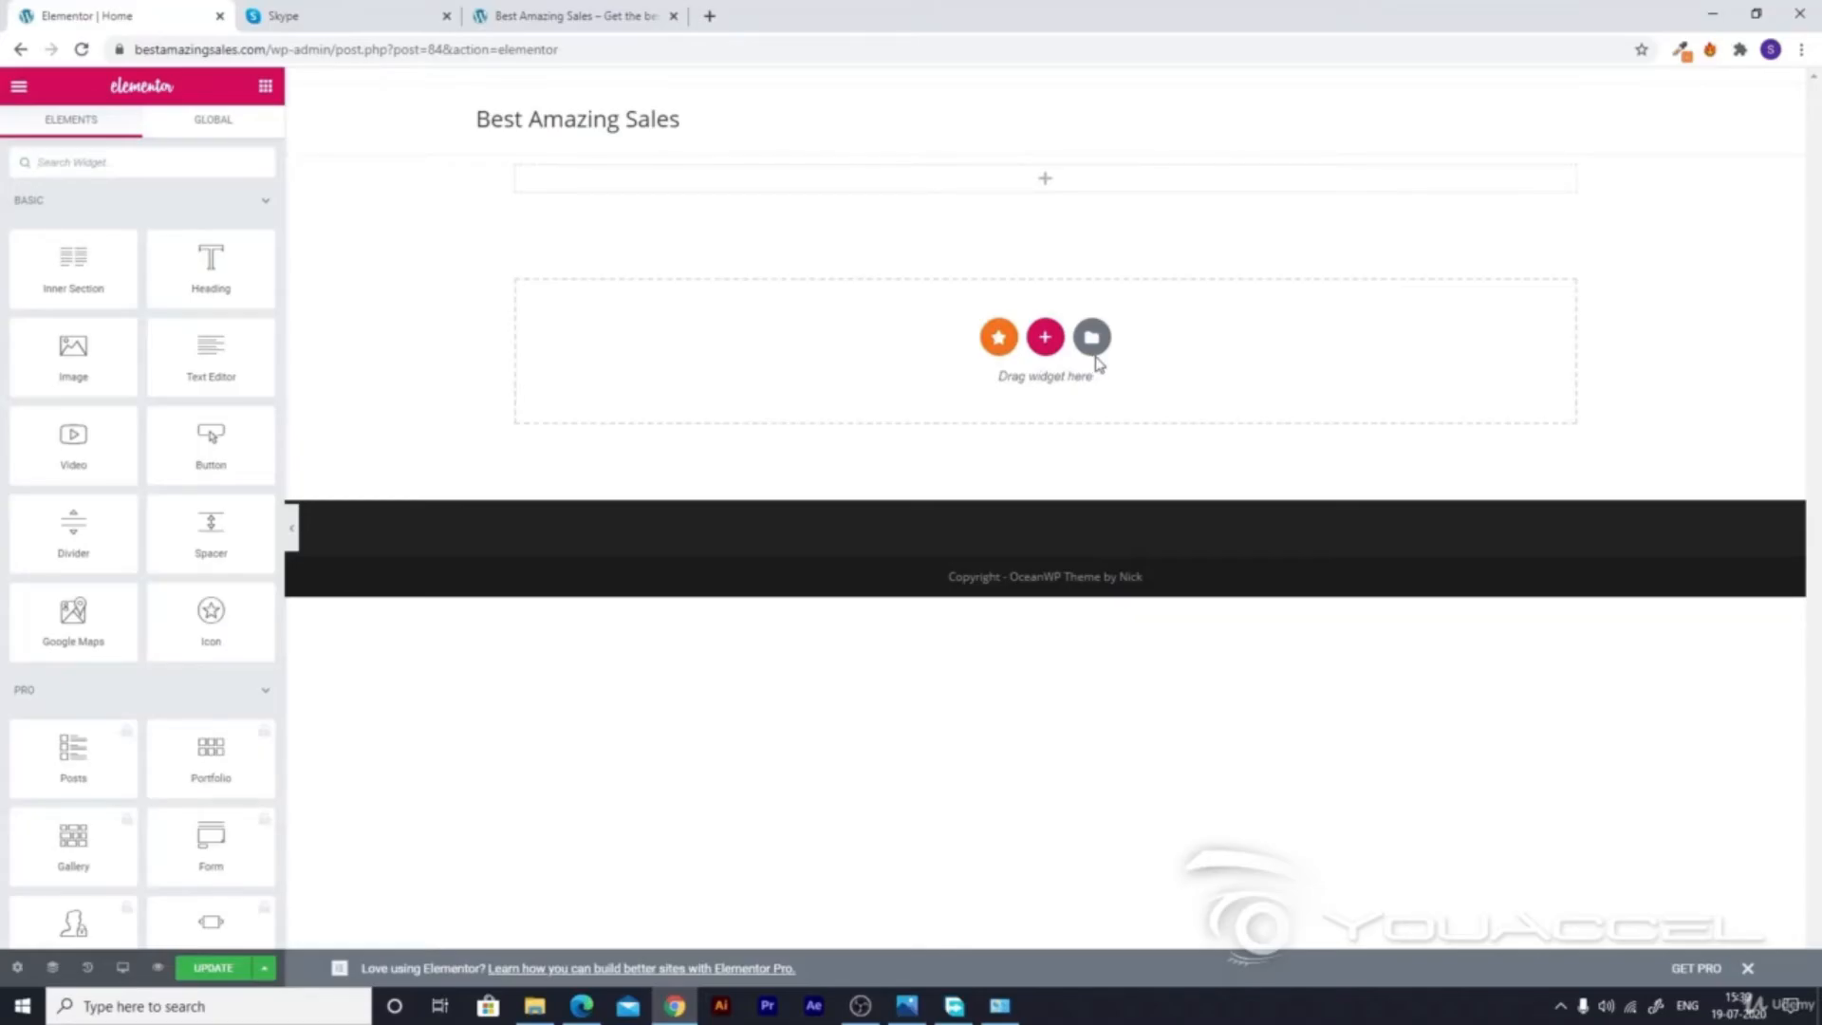
Step: Add a single-column section below the existing empty one and place a Heading widget in it
left_click(1044, 337)
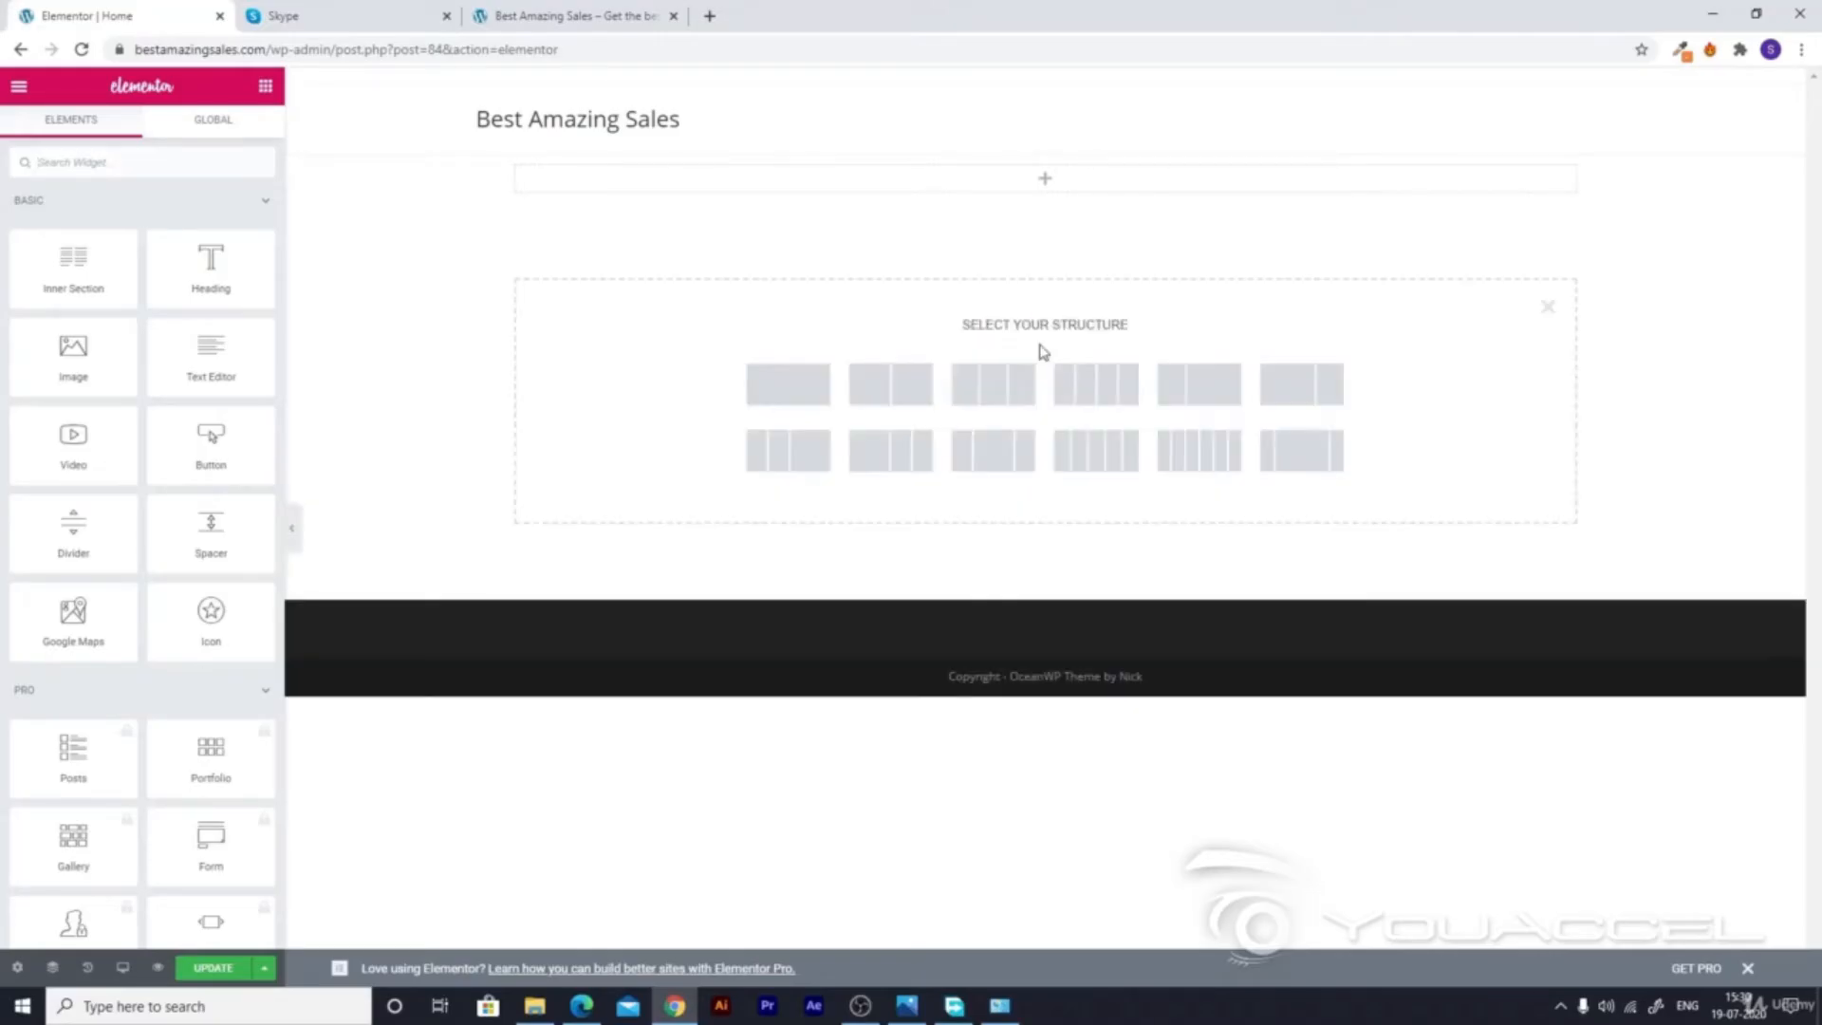
left_click(818, 381)
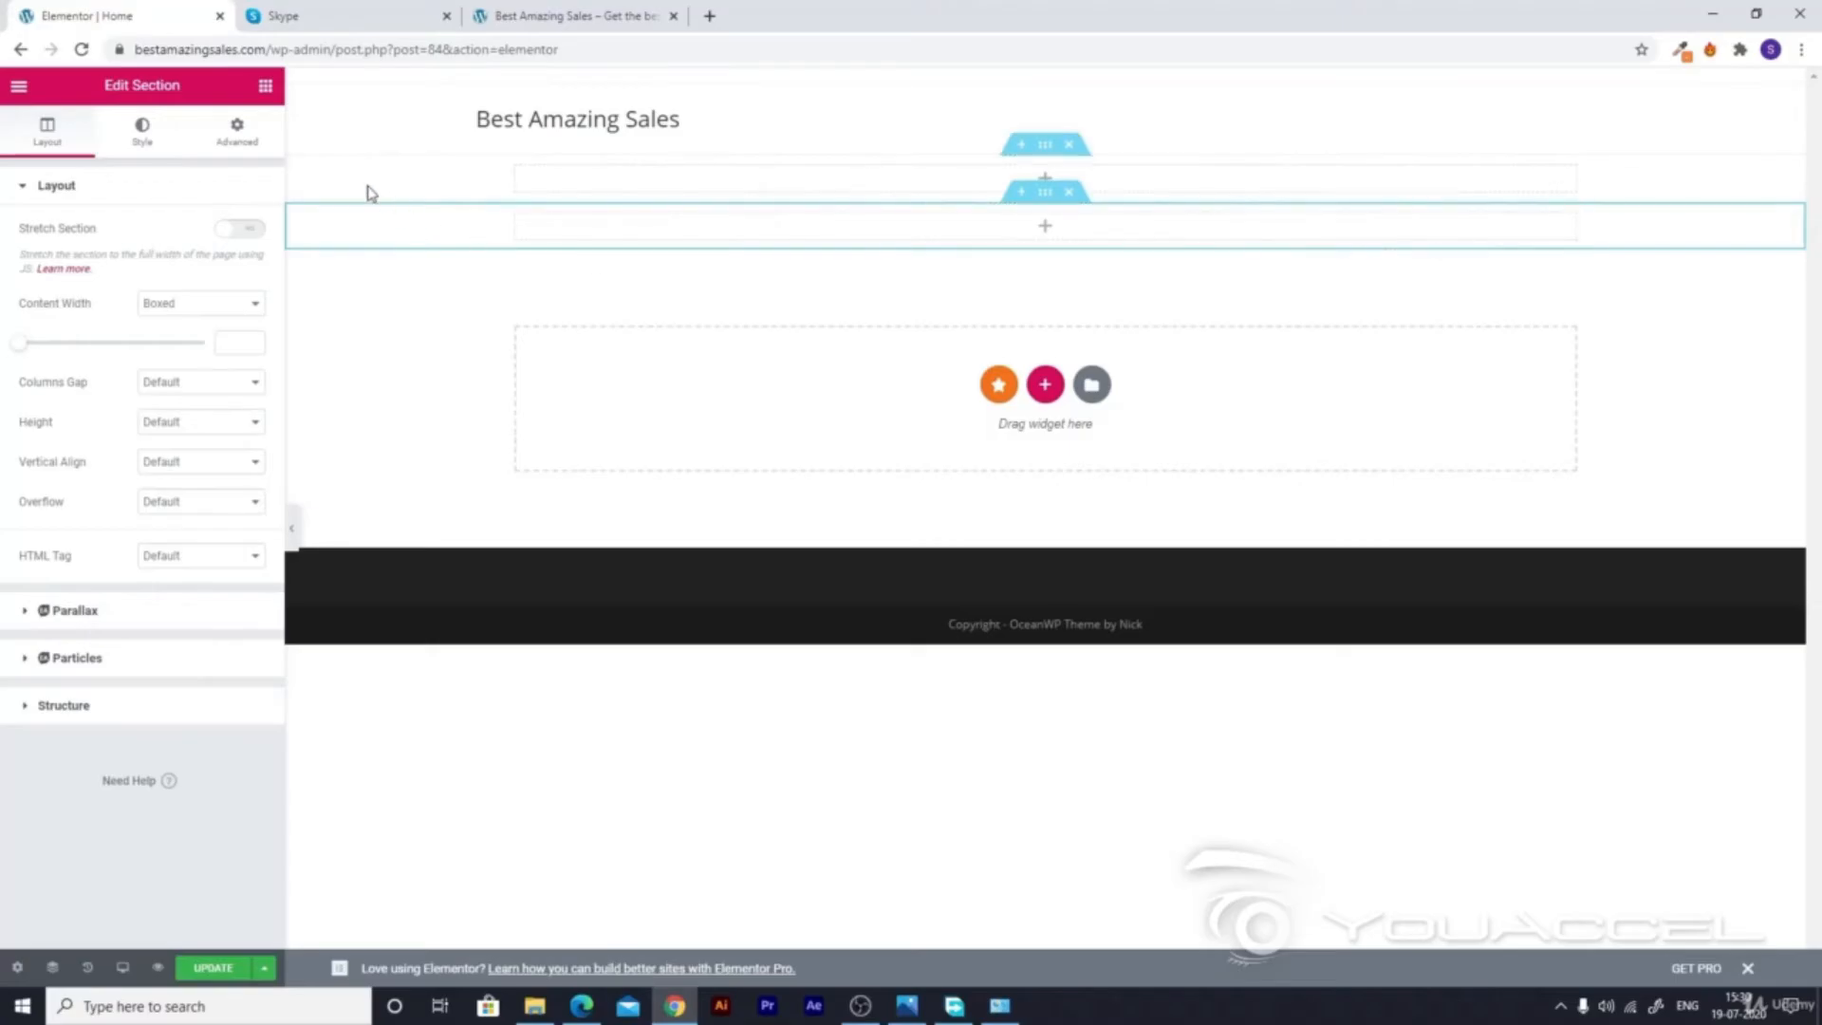
left_click(265, 88)
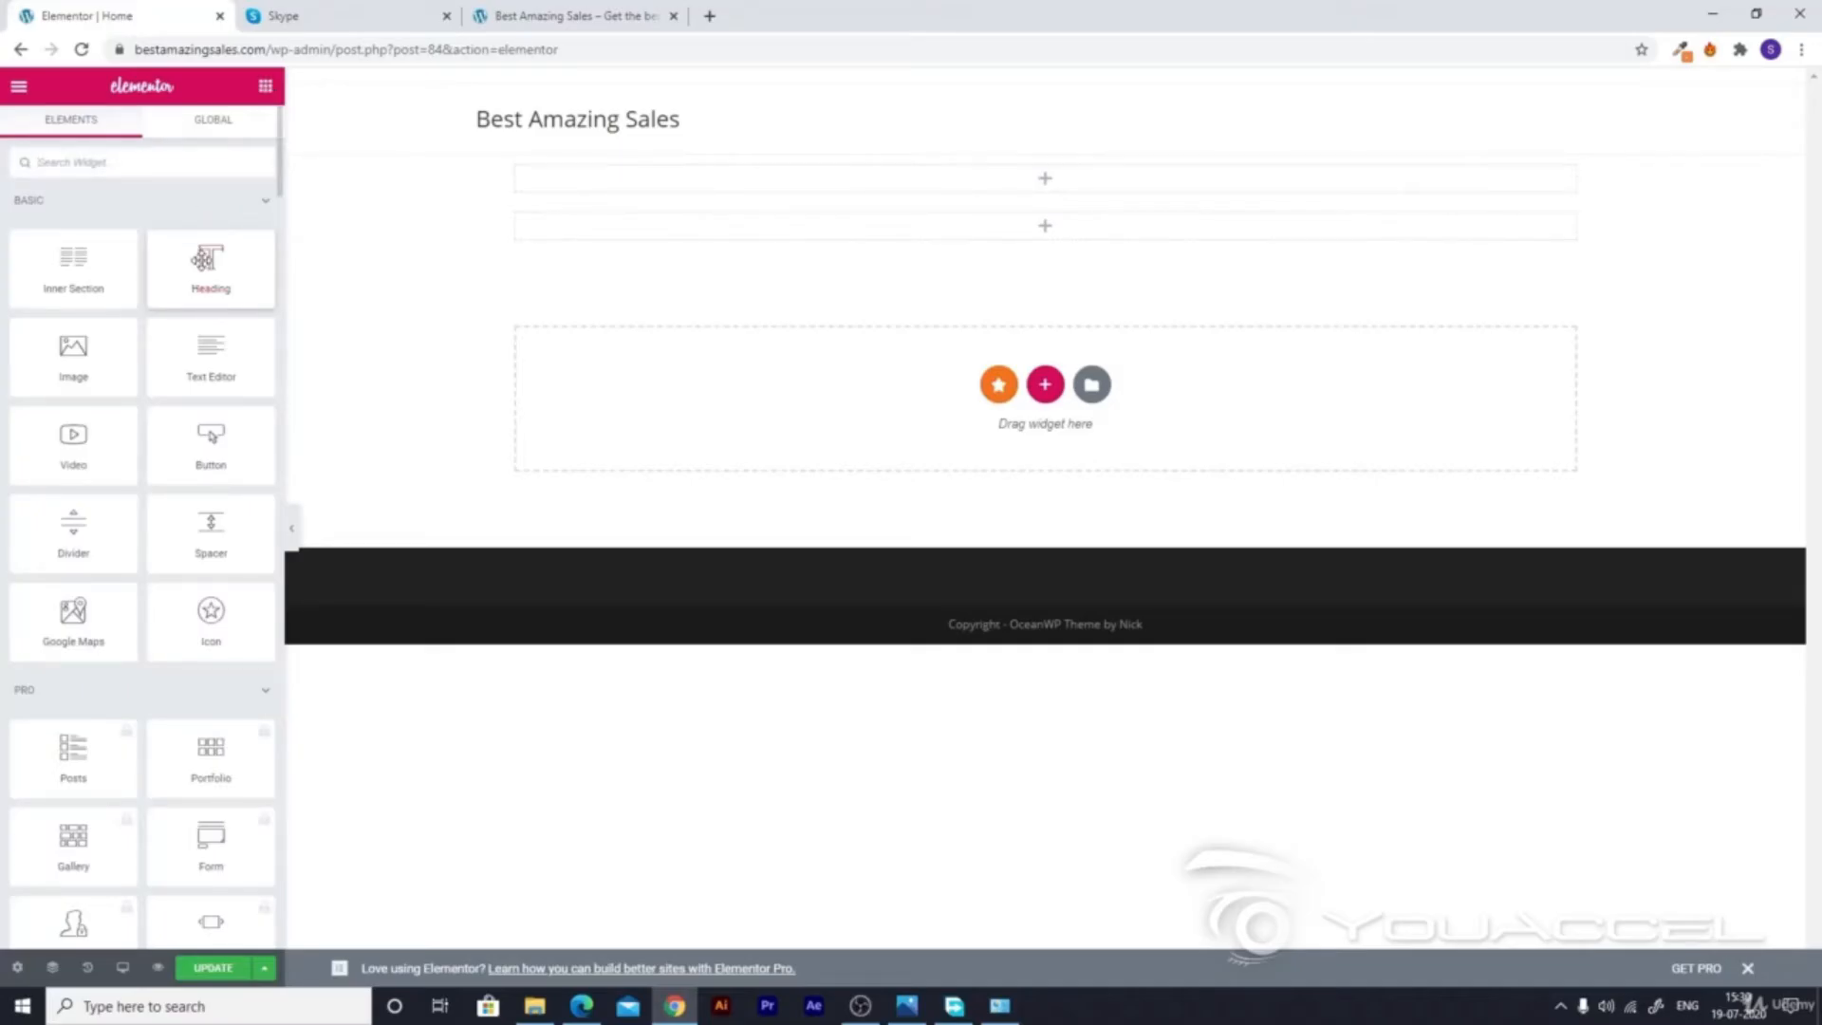
left_click_drag(202, 258, 681, 228)
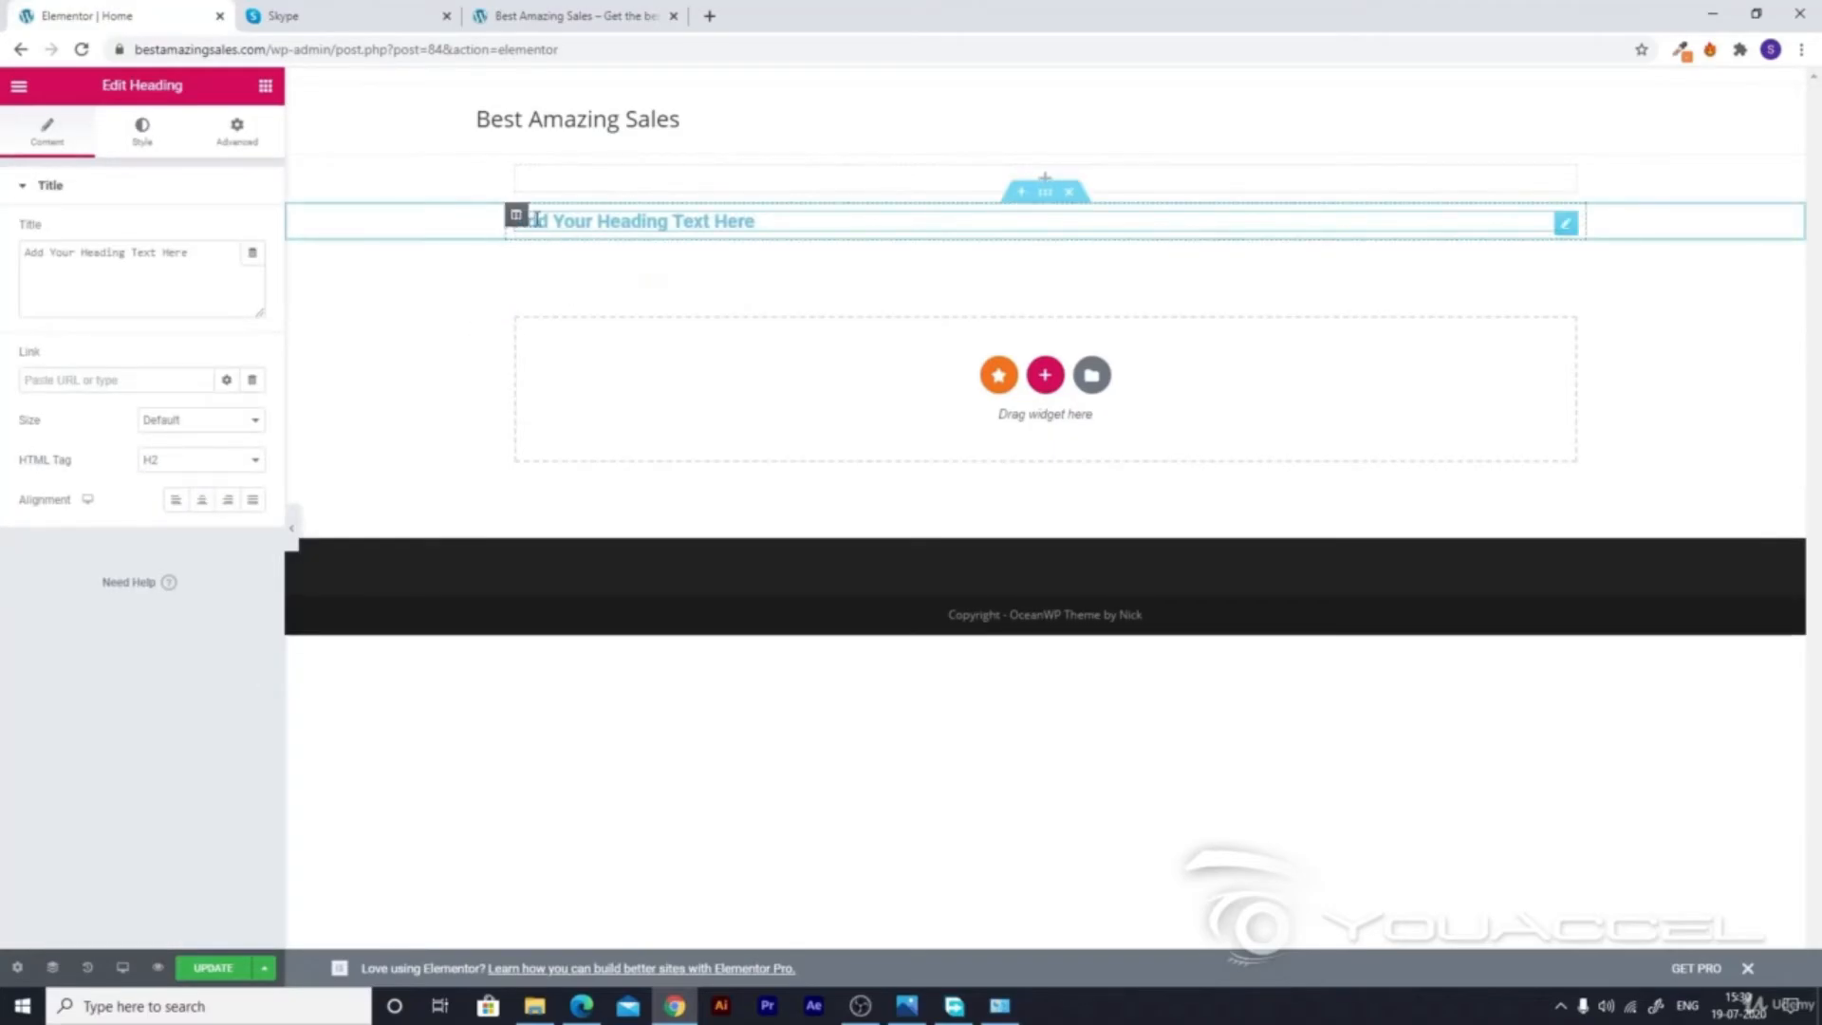
left_click_drag(535, 222, 756, 230)
left_click(758, 228)
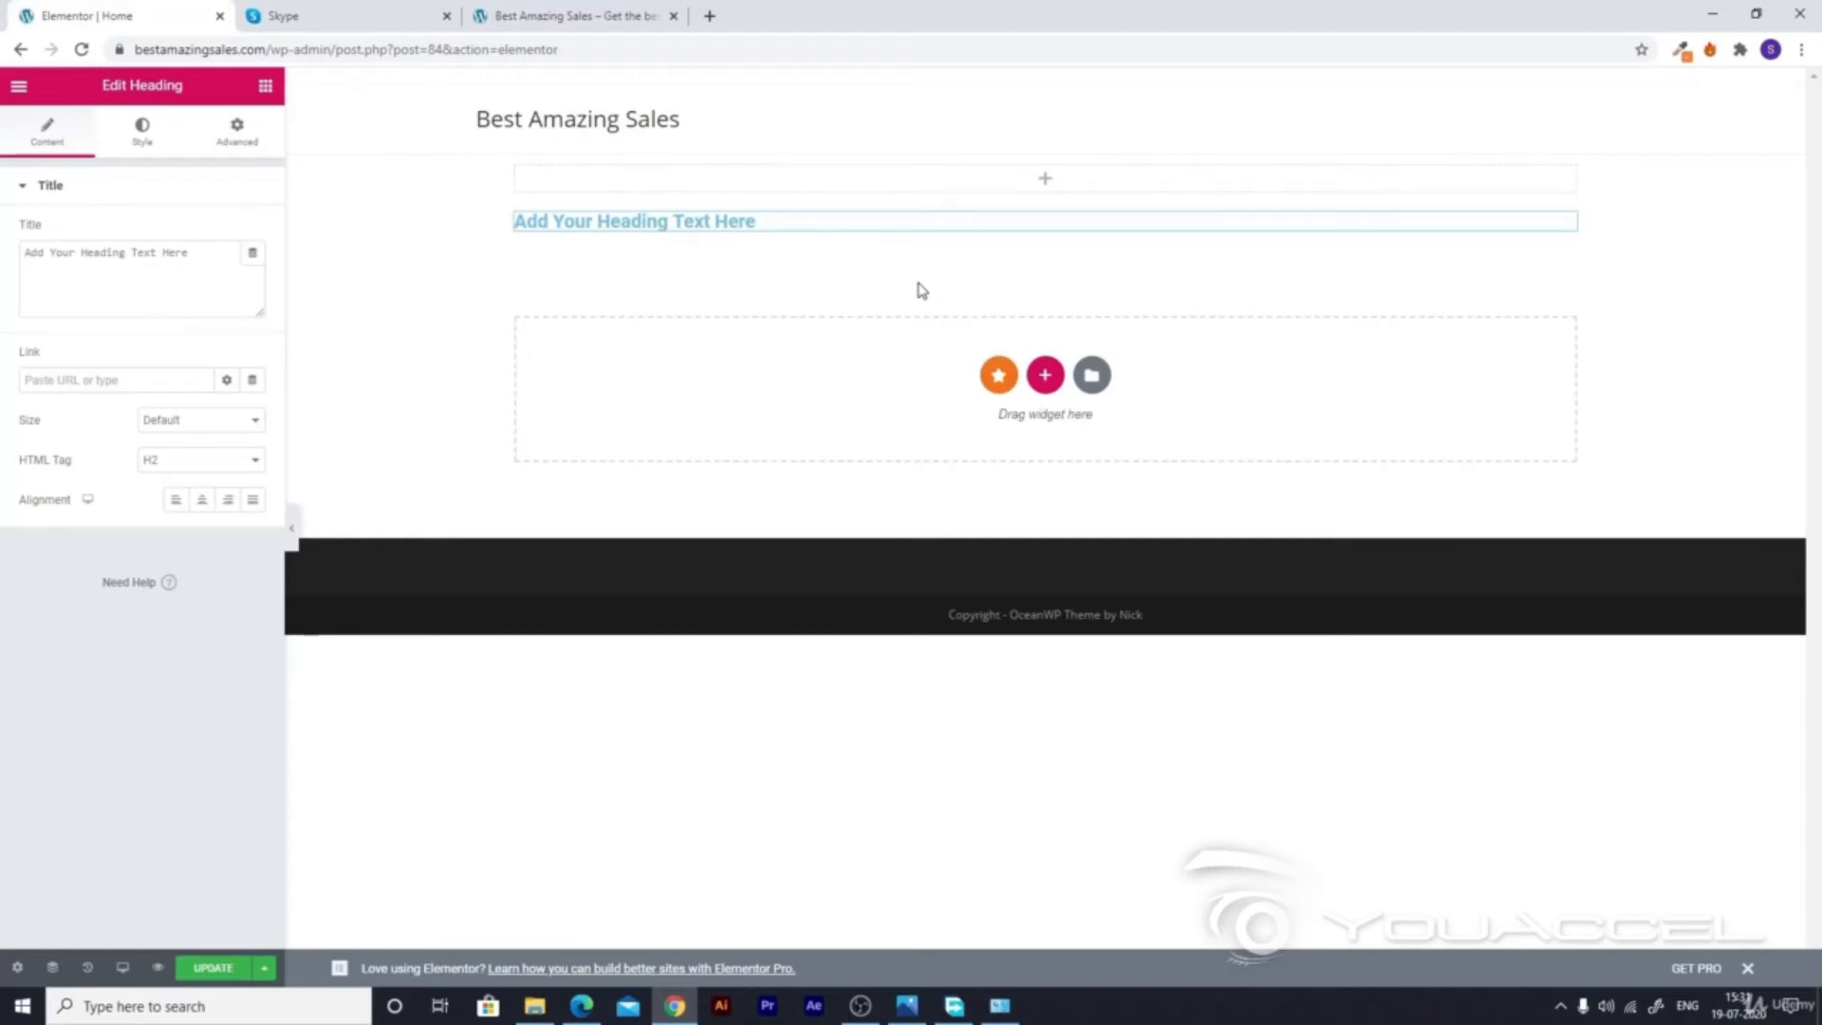
Step: Open pixabay.com in a new browser tab and search its images for "mobiles"
left_click(711, 16)
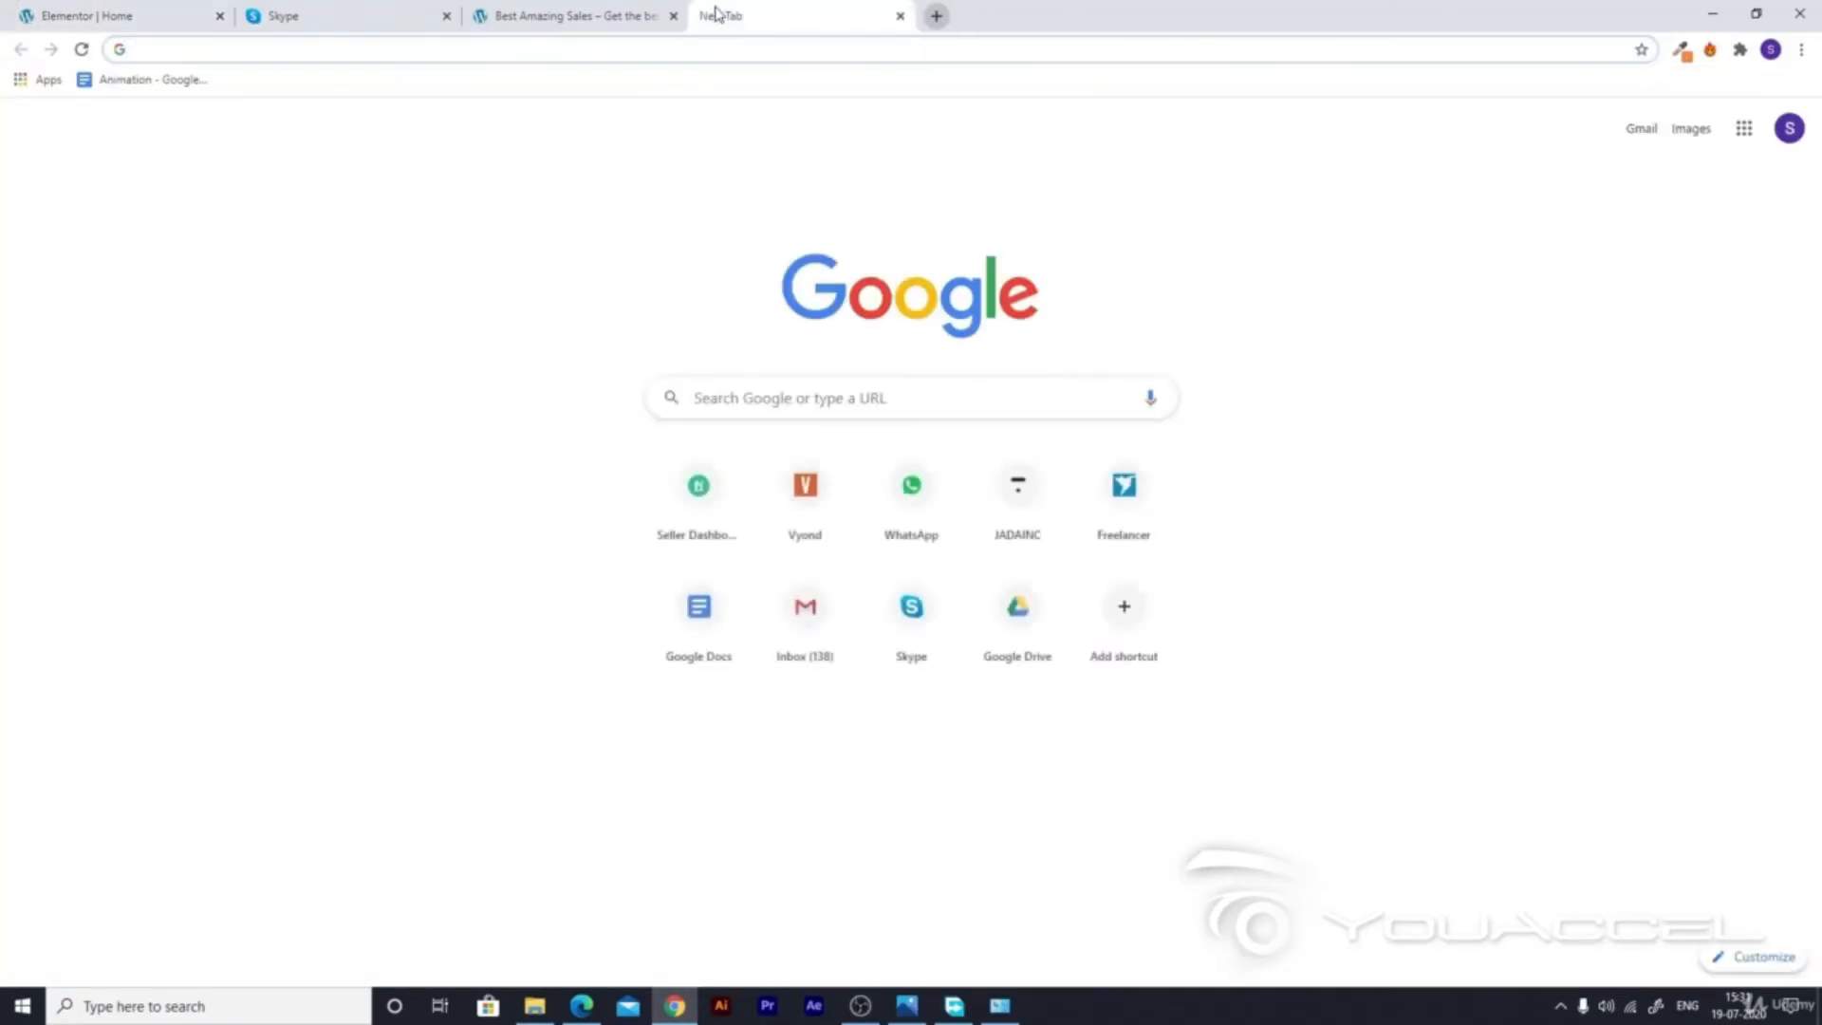
type("pixabay.com")
key("Return")
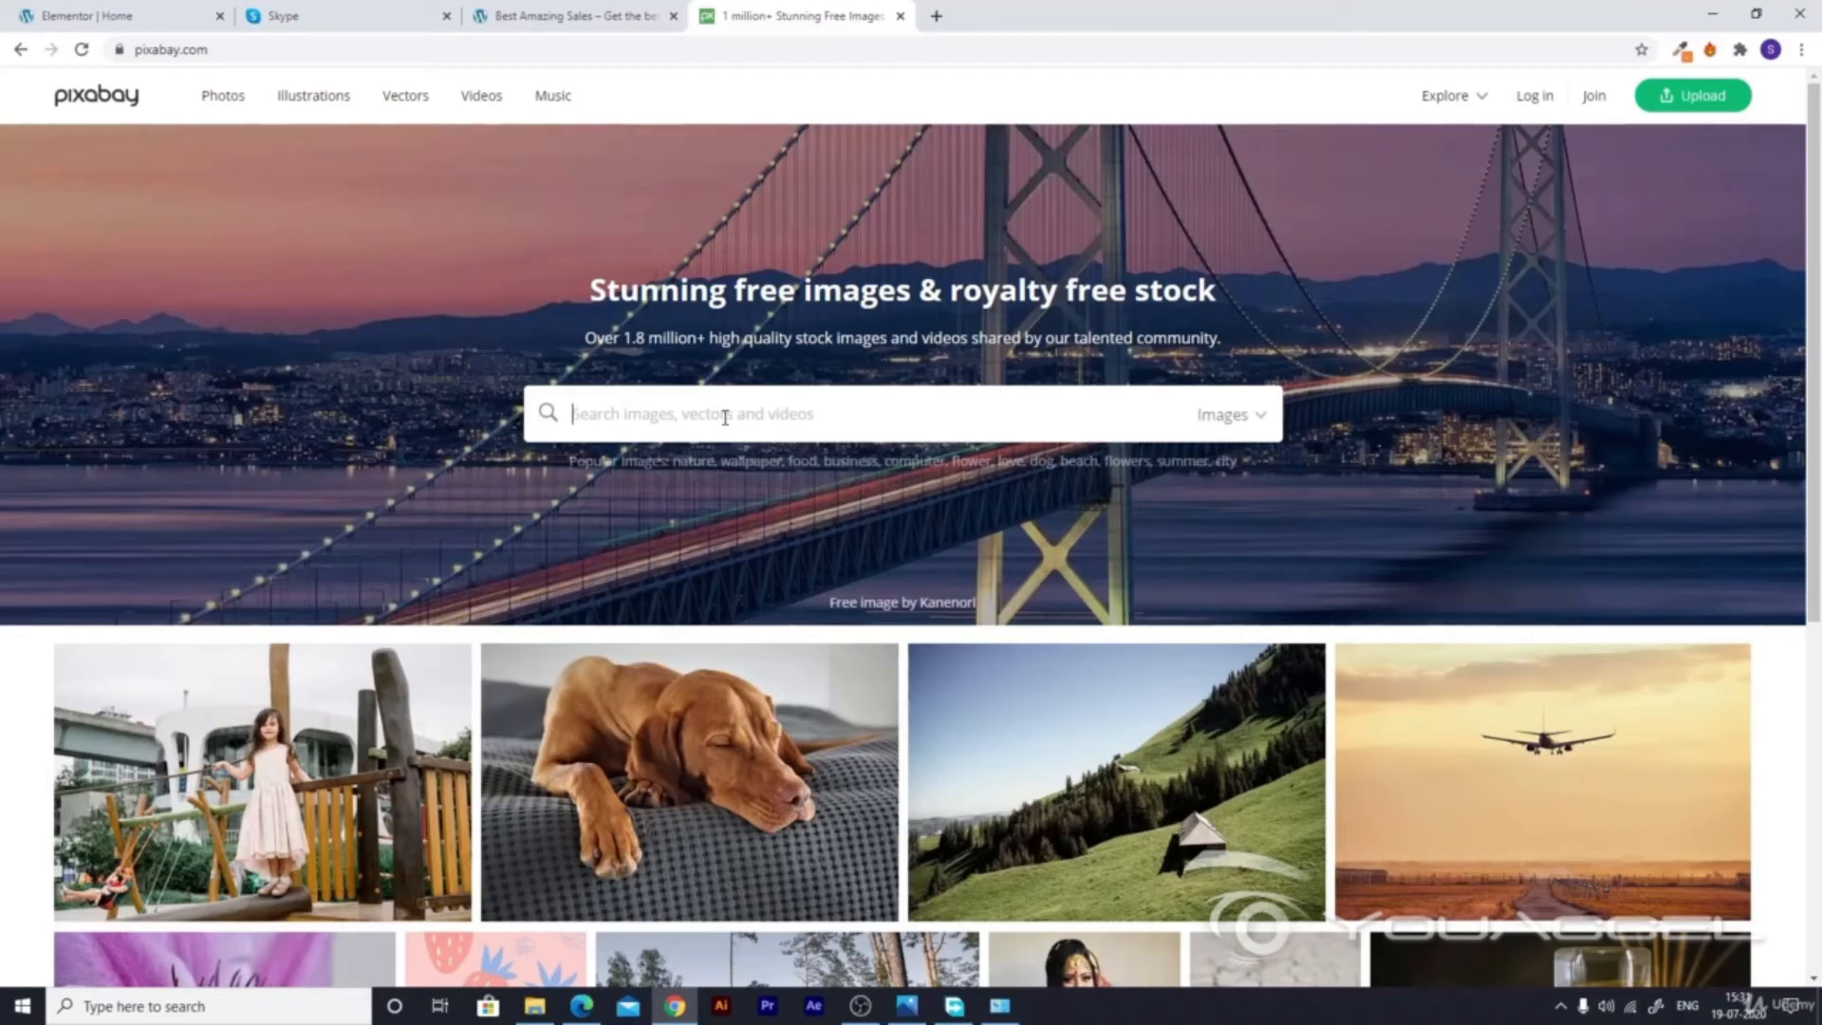
type("mo")
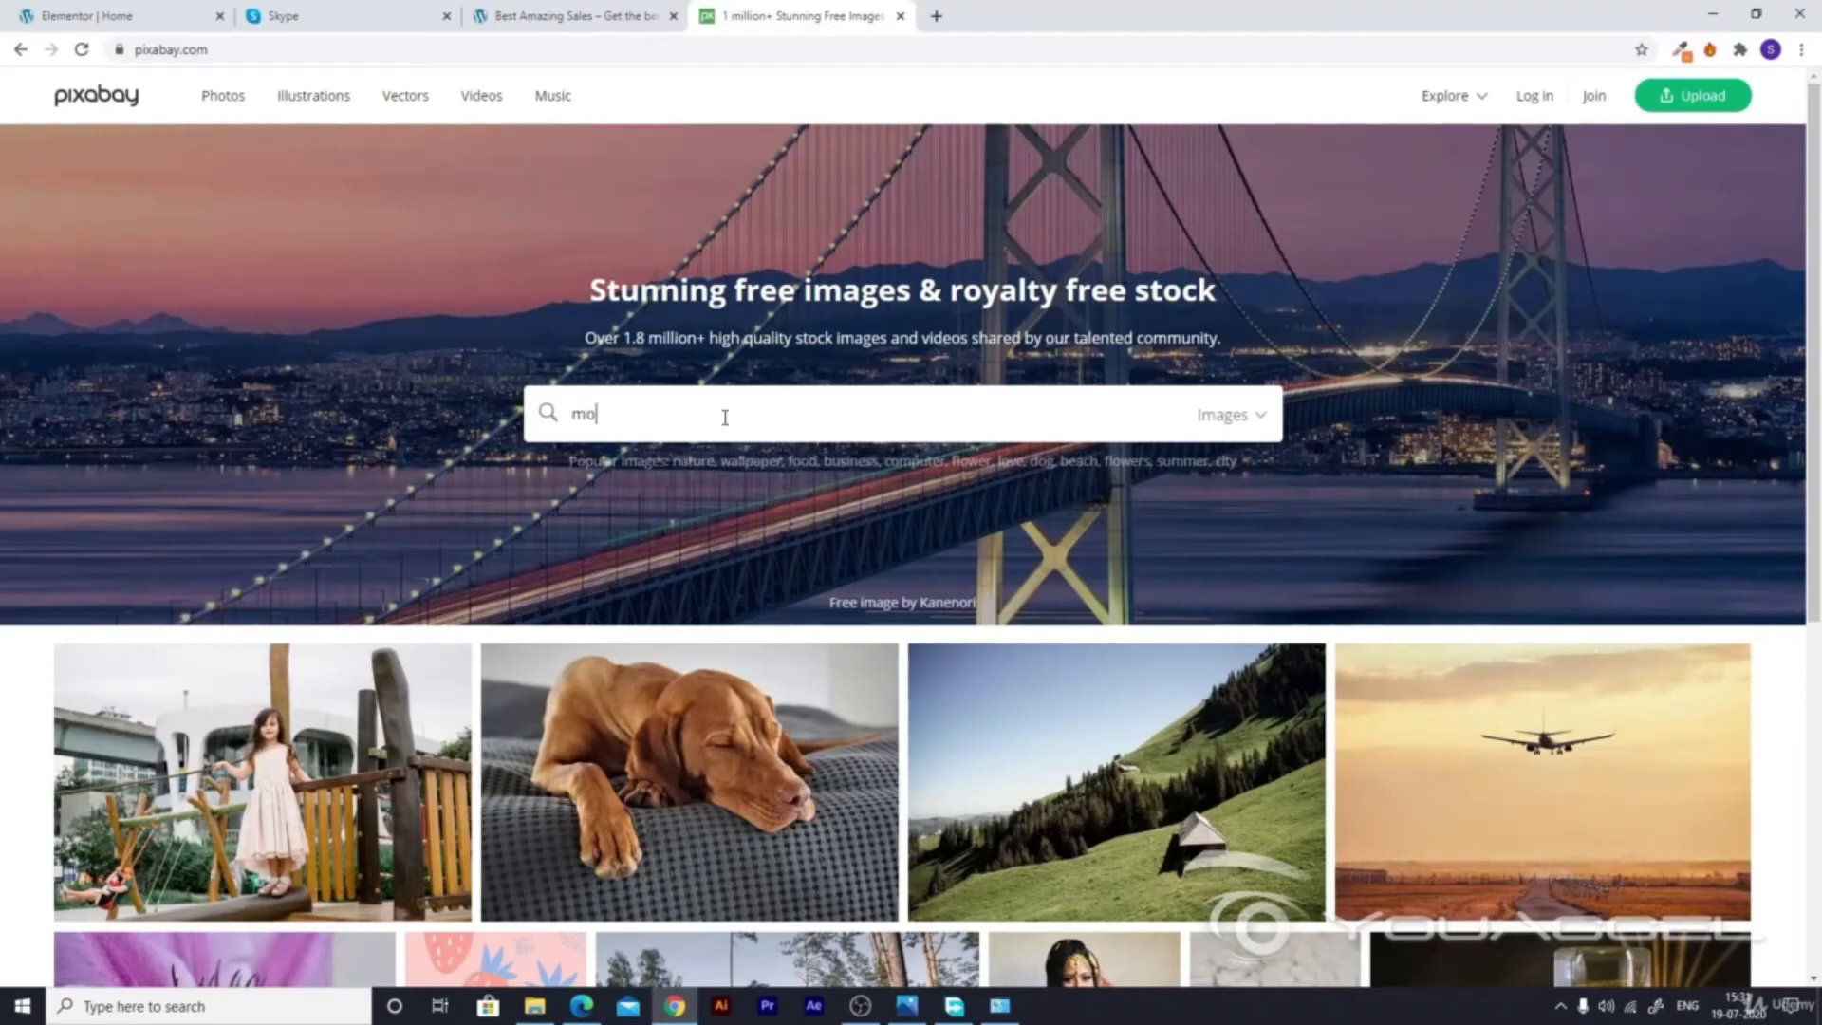
type("biles")
key("Return")
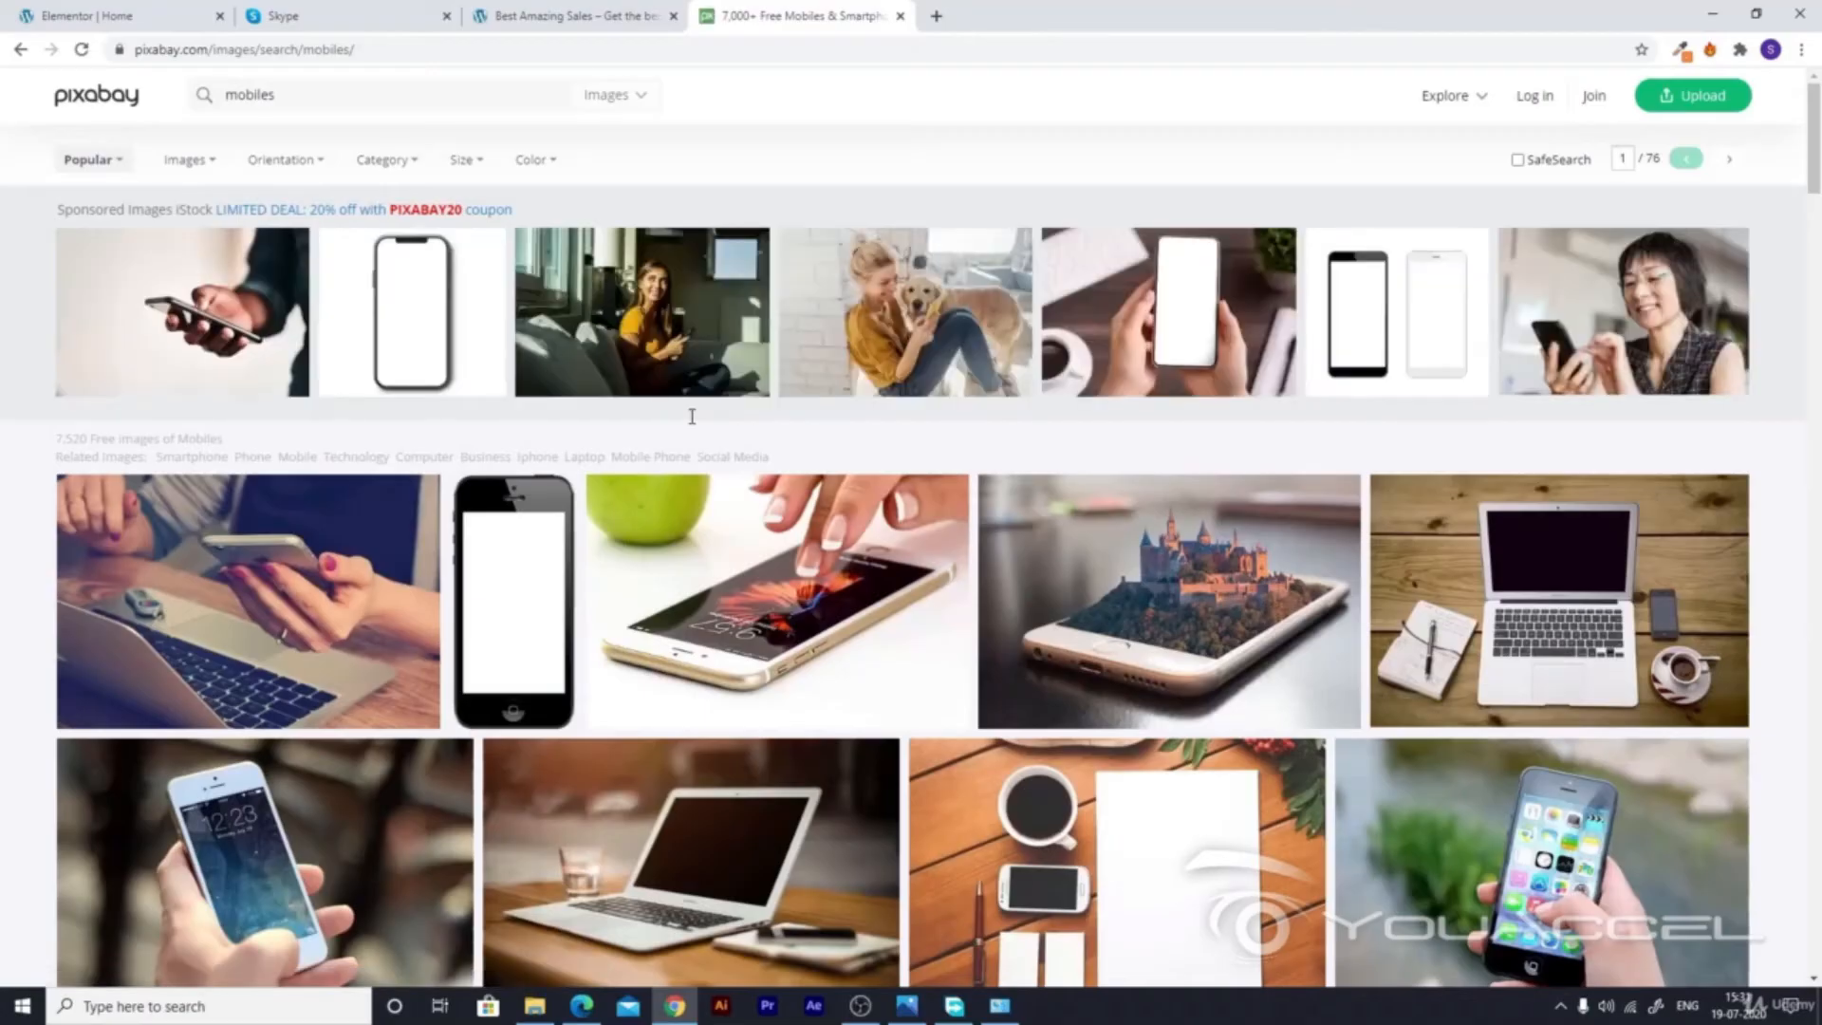
Step: Browse the mobiles image results and open the photo of a laptop with a smartphone and a red apple on a white desk
scroll(857, 650, "down", 6)
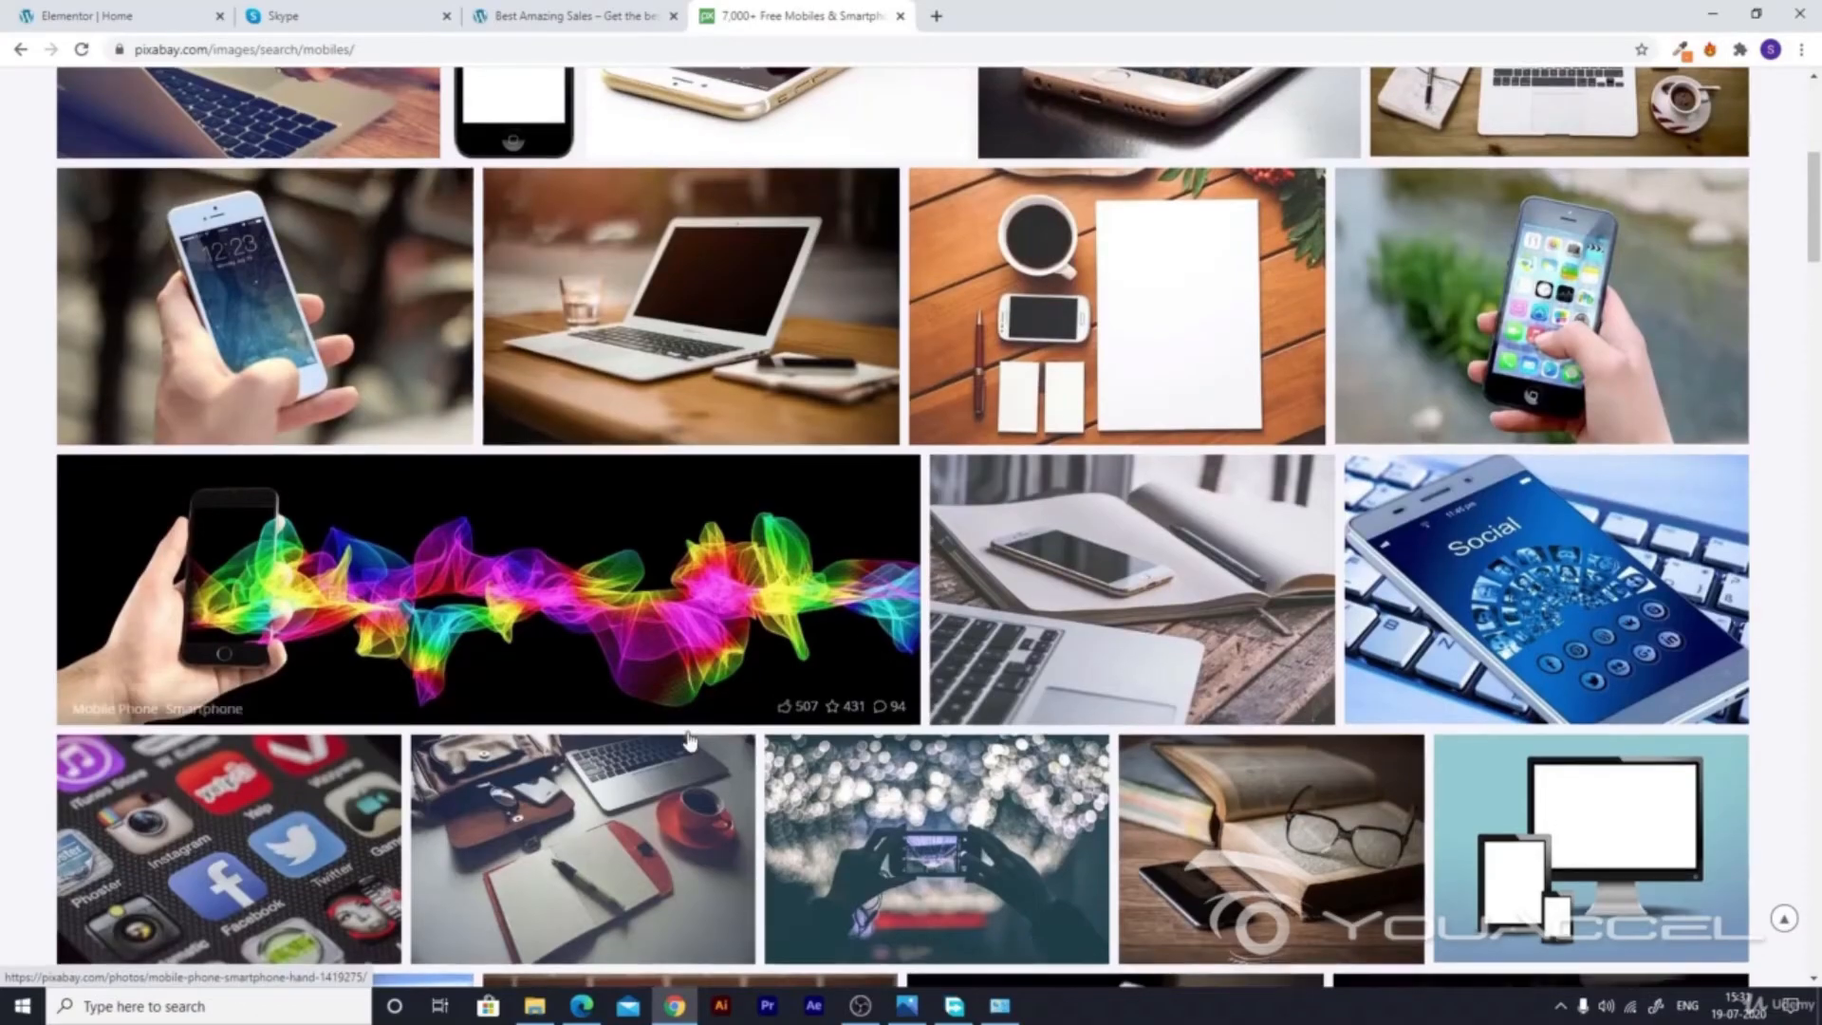
scroll(857, 651, "down", 8)
scroll(657, 498, "down", 7)
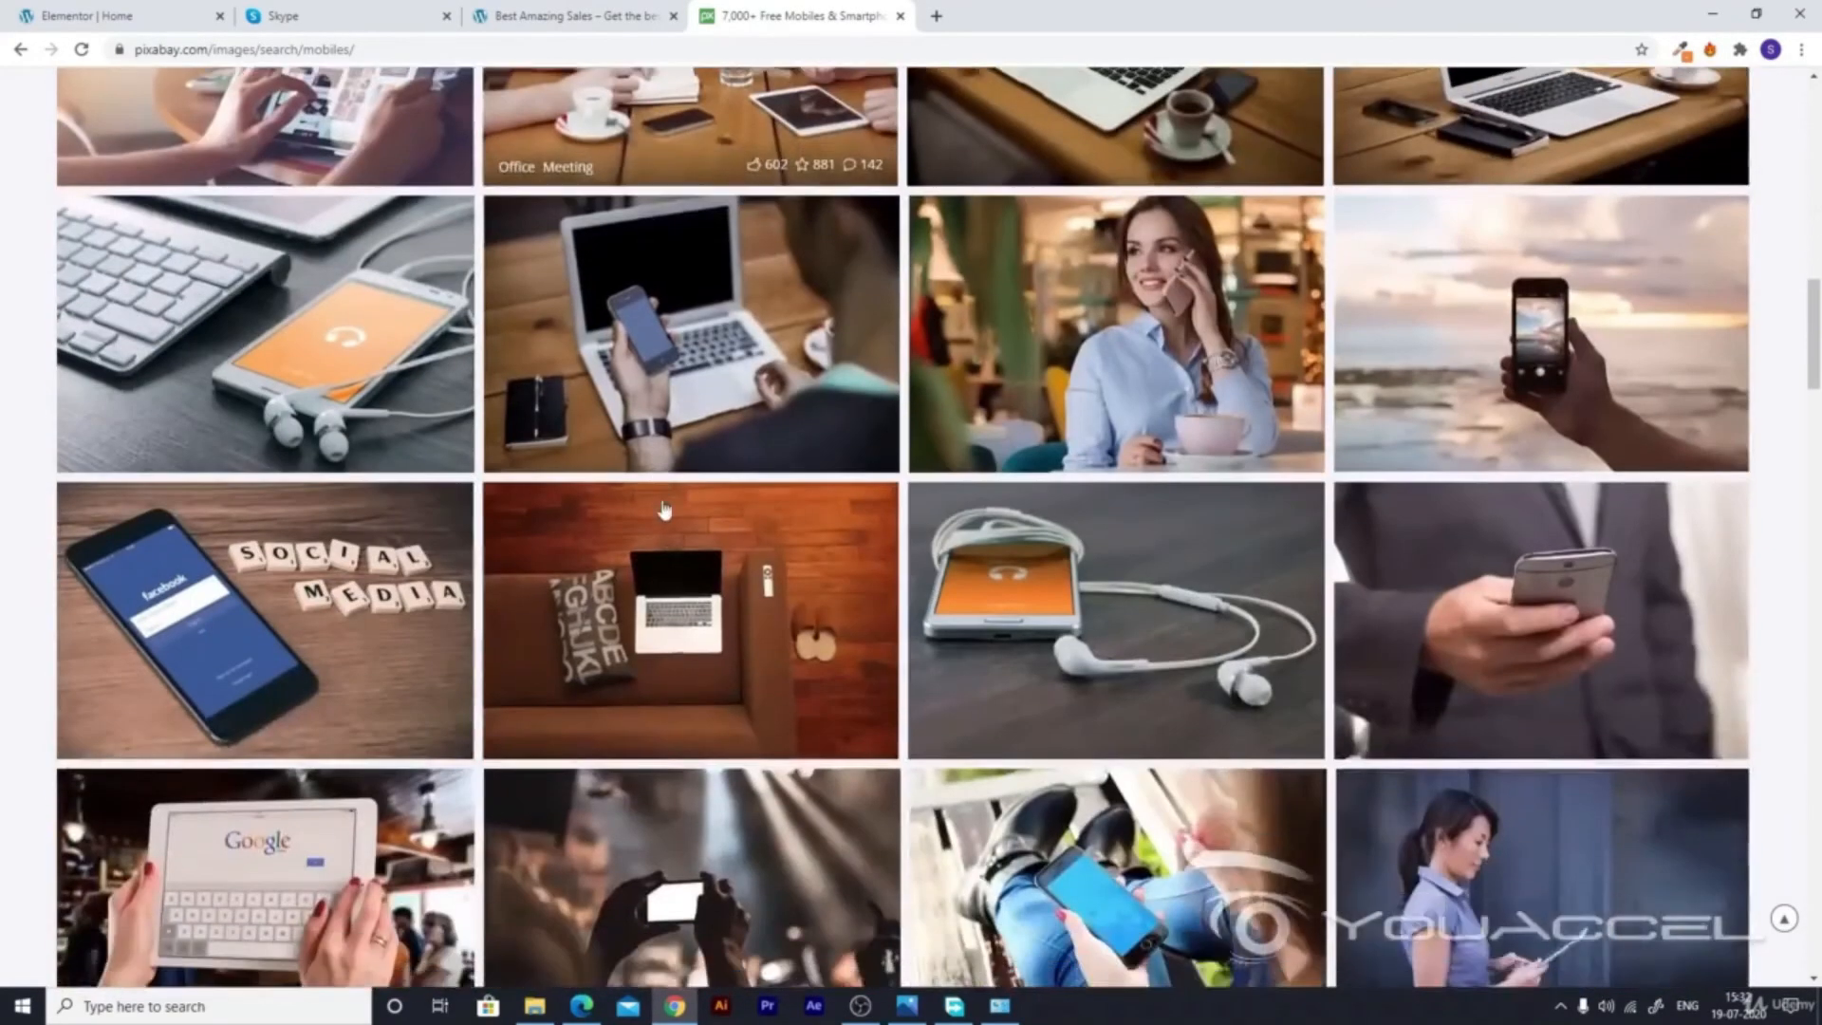
scroll(946, 612, "down", 3)
scroll(946, 612, "down", 6)
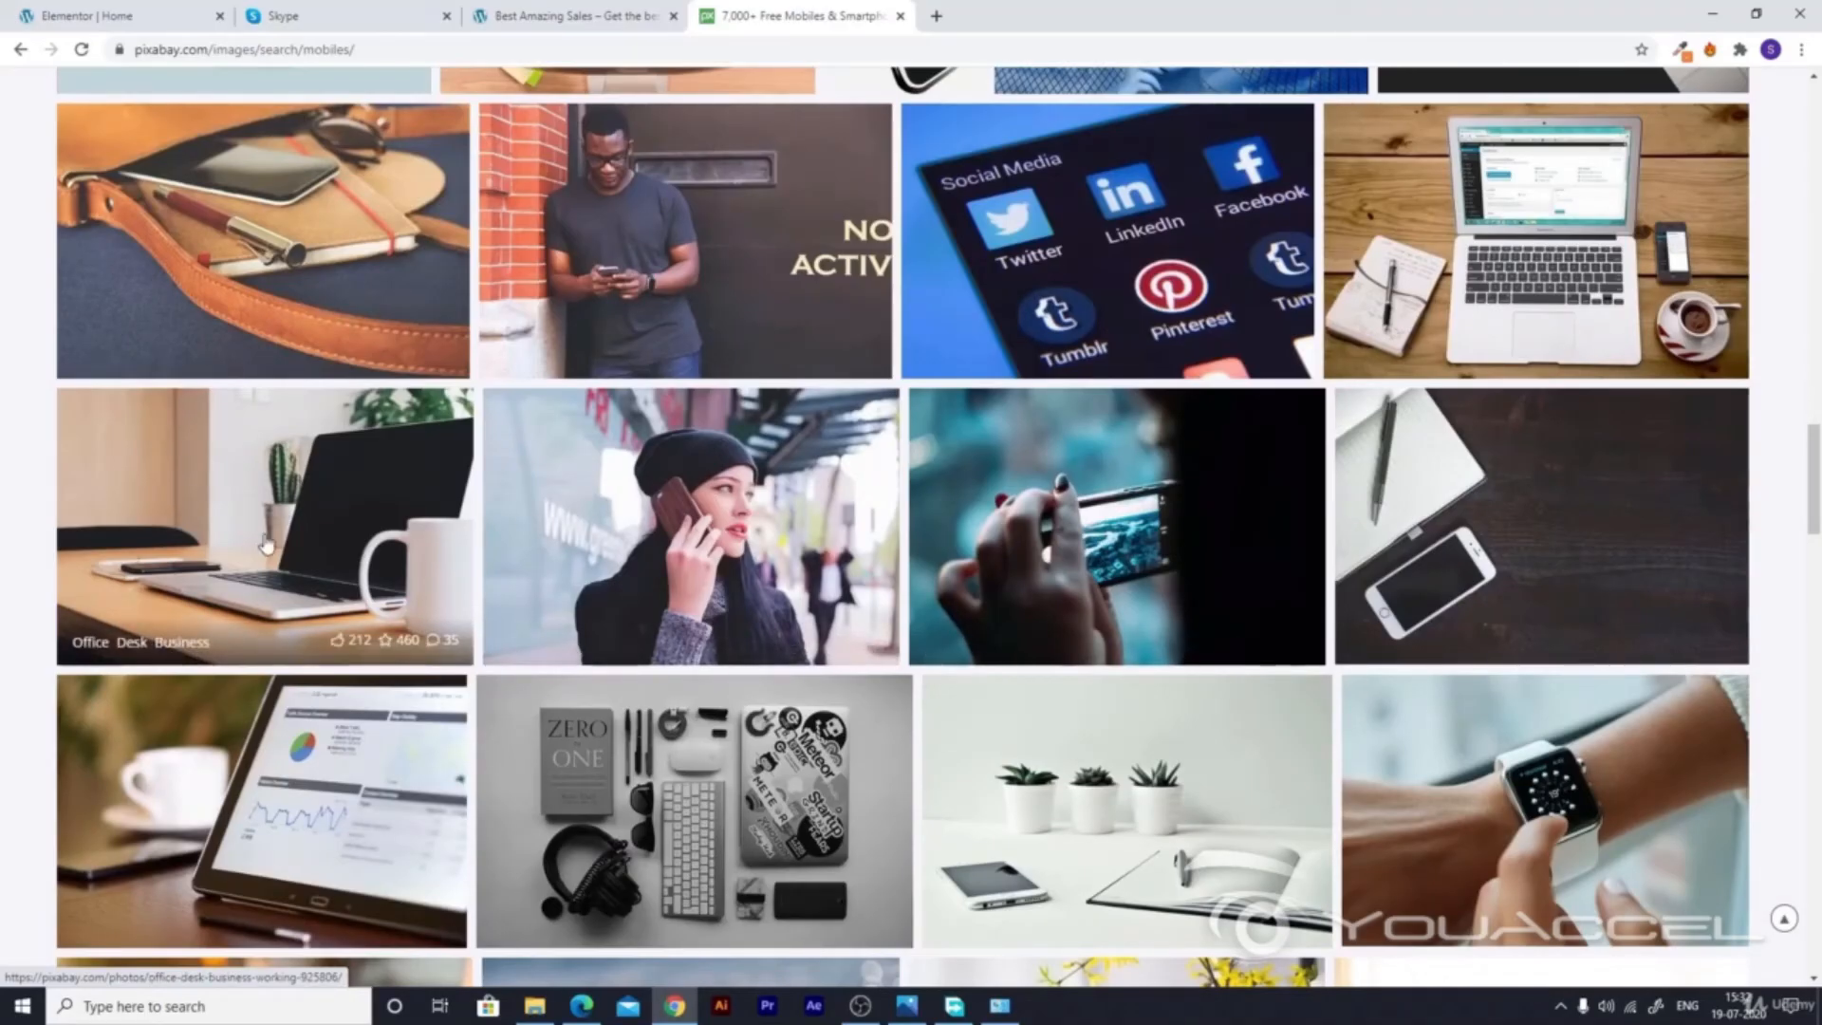
scroll(1139, 513, "down", 6)
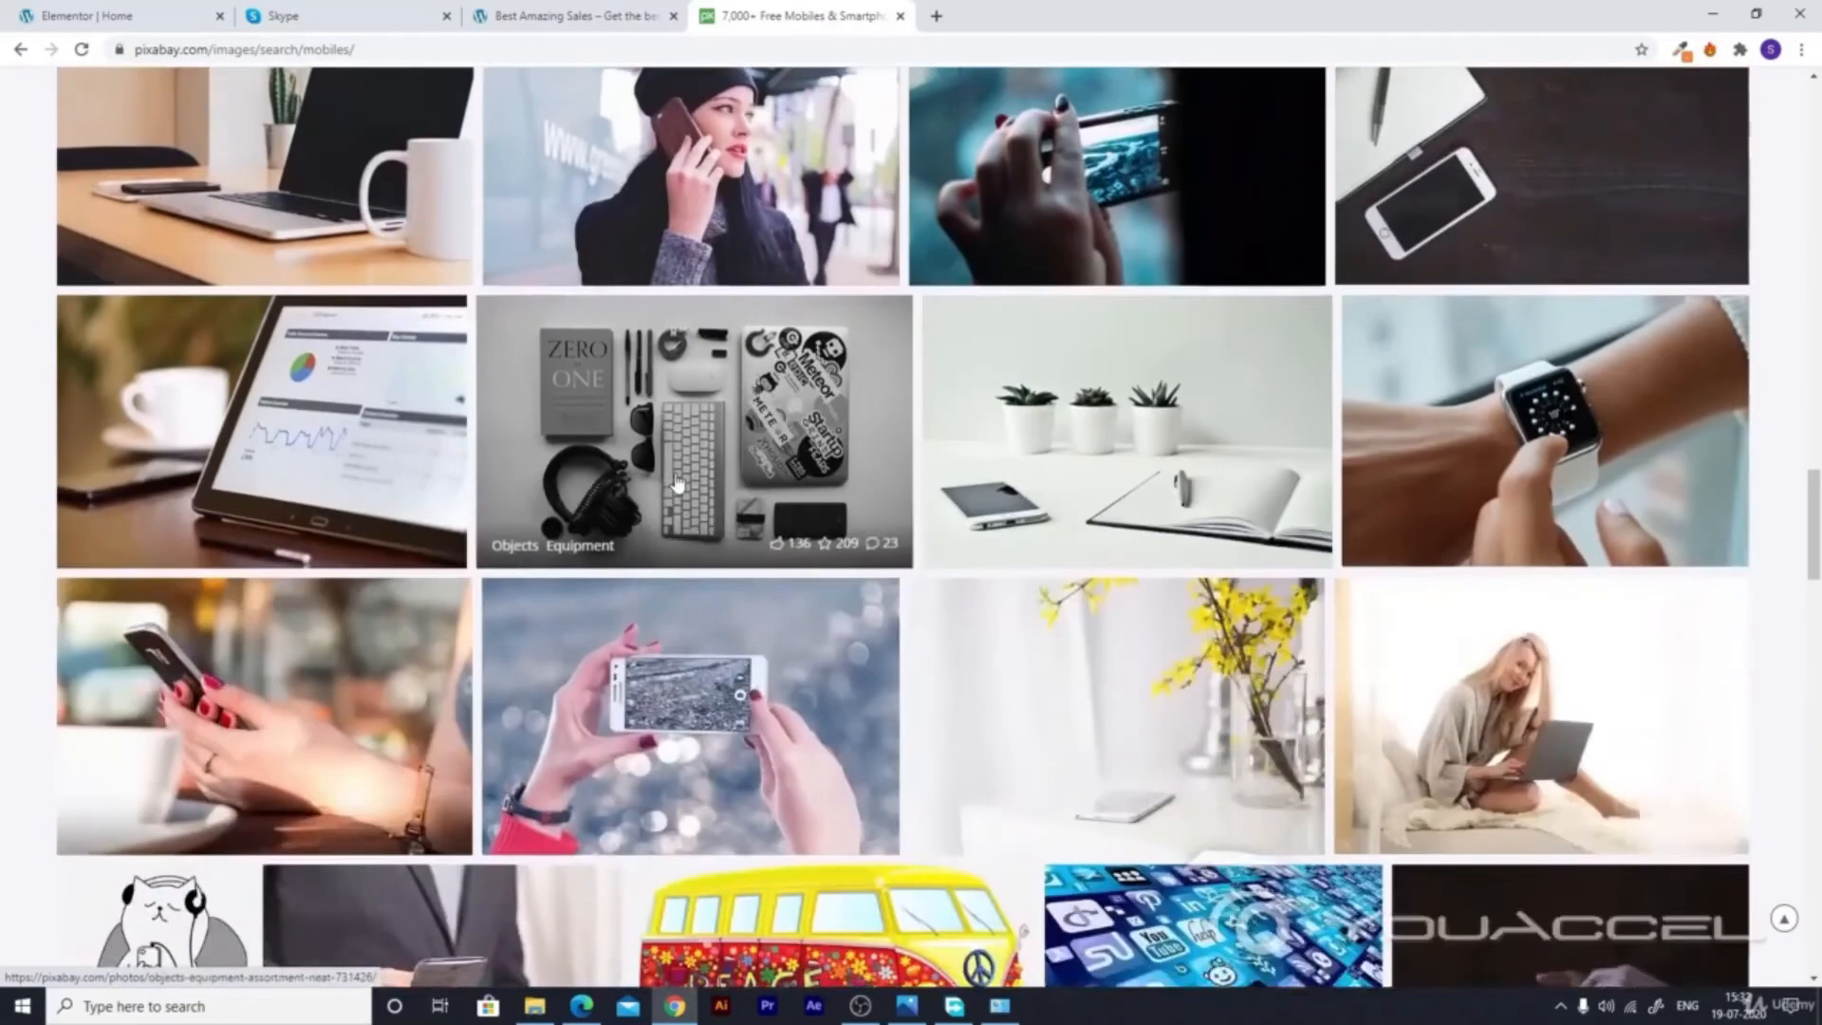
scroll(1192, 465, "down", 5)
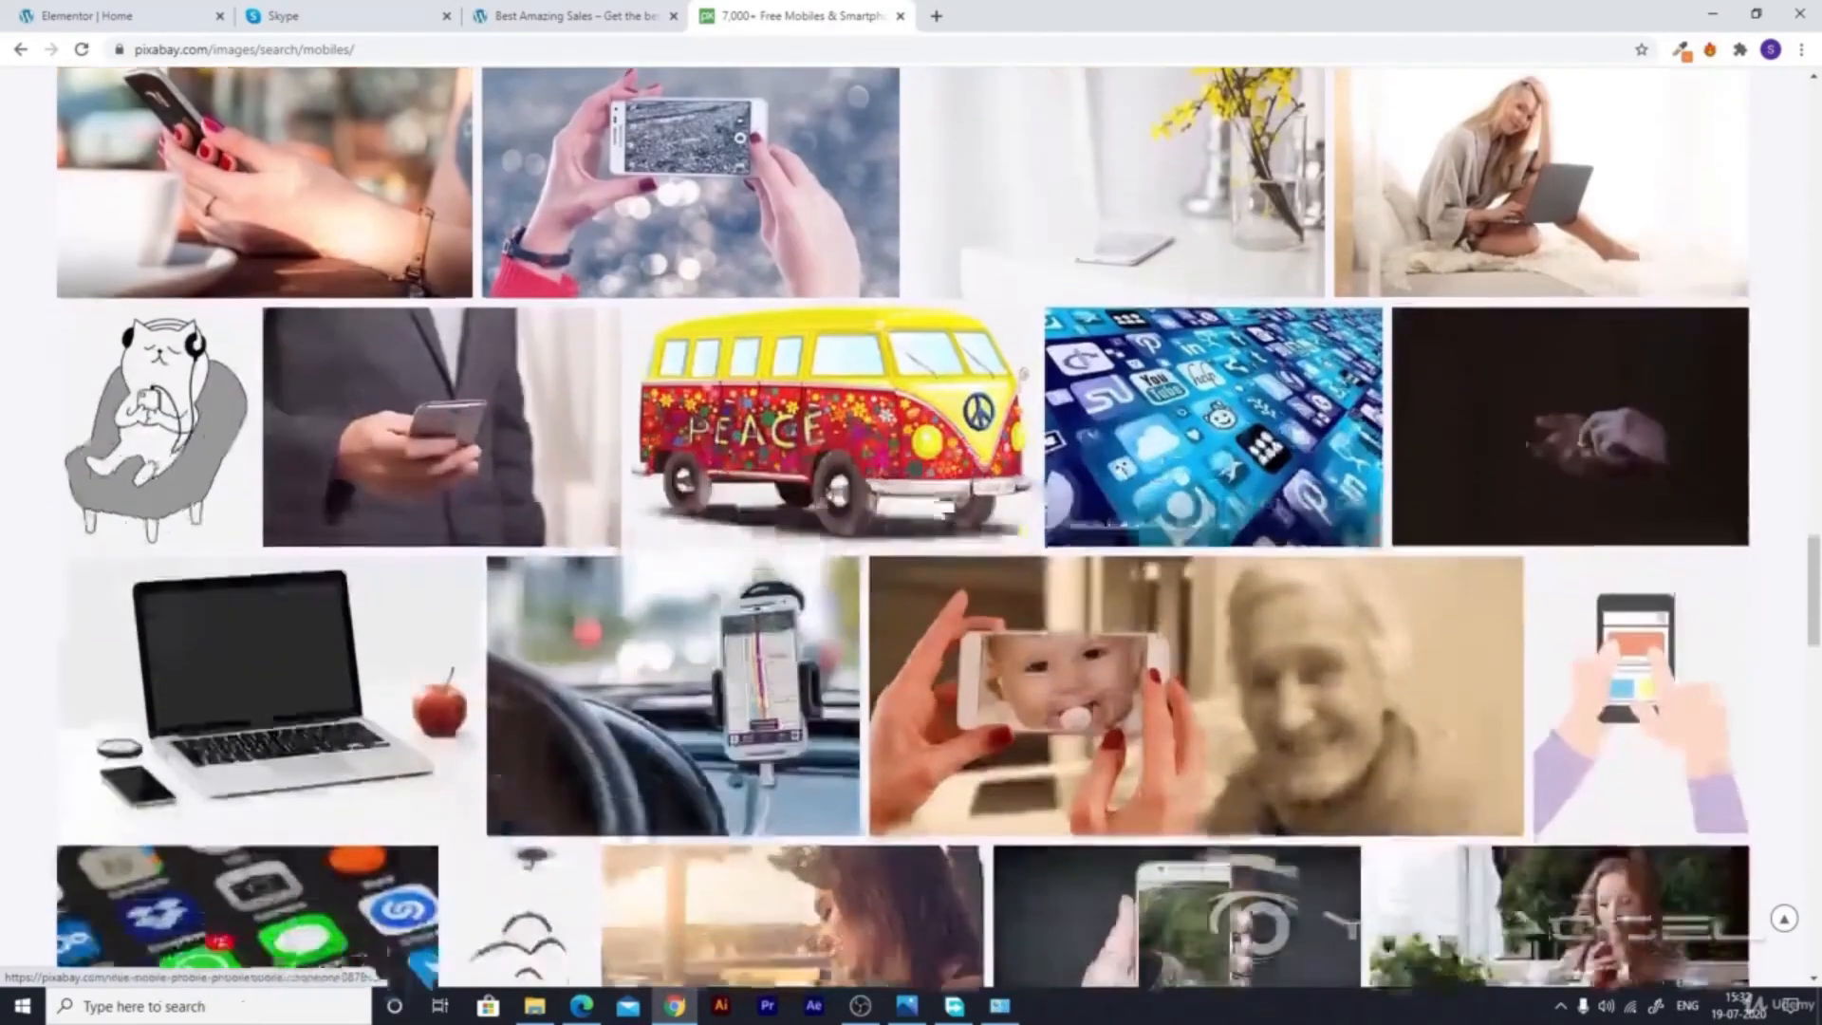
scroll(1314, 546, "down", 3)
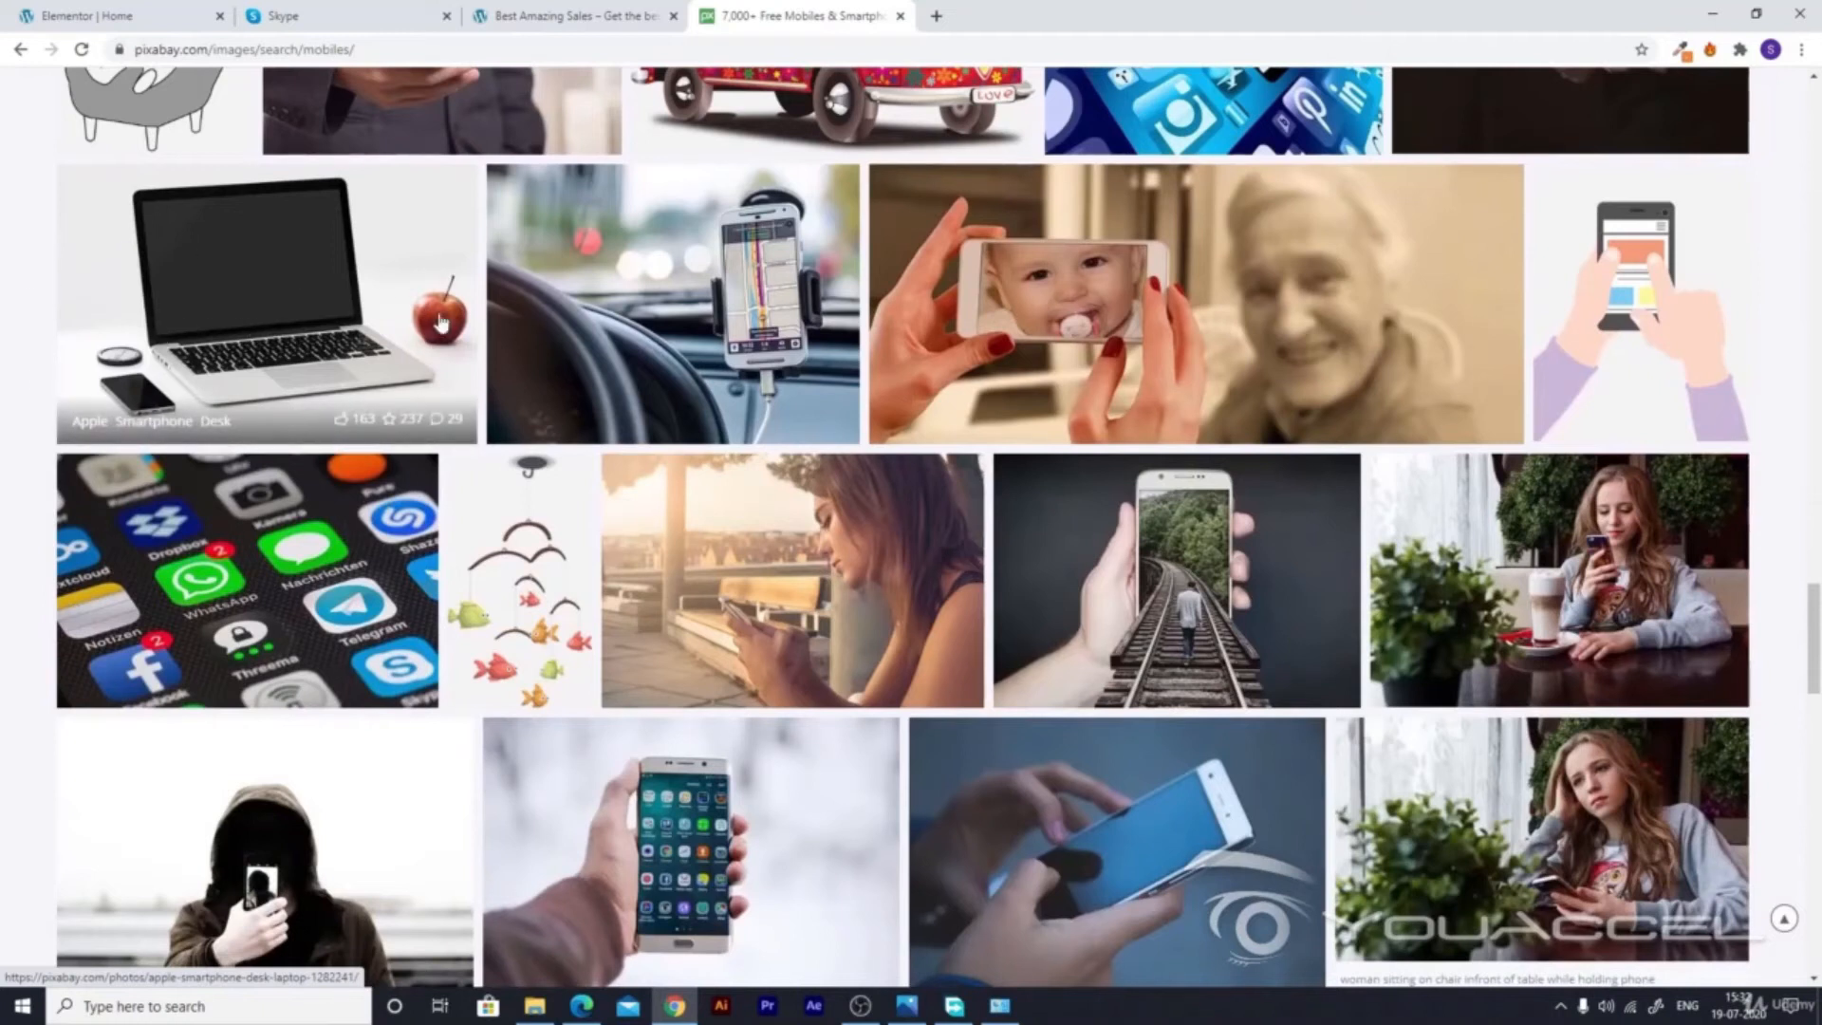
left_click(274, 286)
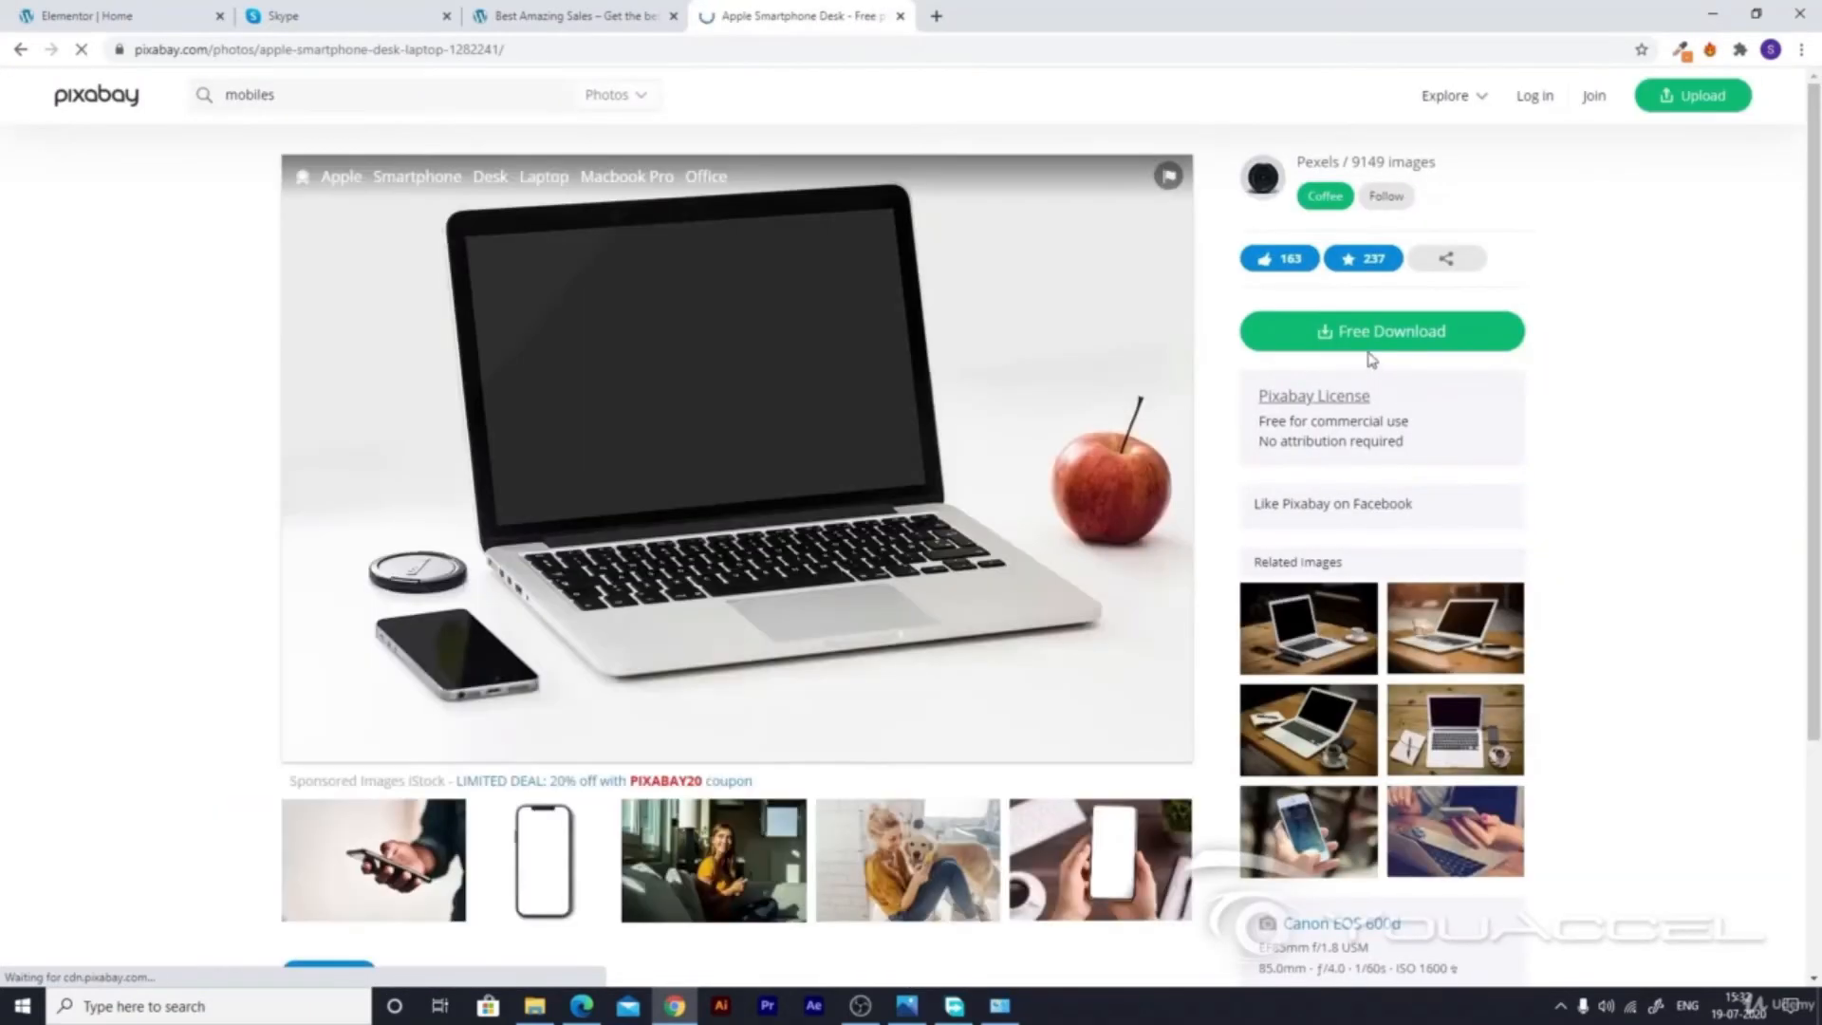
Step: Download the laptop photo as a 1920×1280 JPG, completing the robot check, and save it as apple-1282241_1920.jpg in the Downloads folder
left_click(1362, 339)
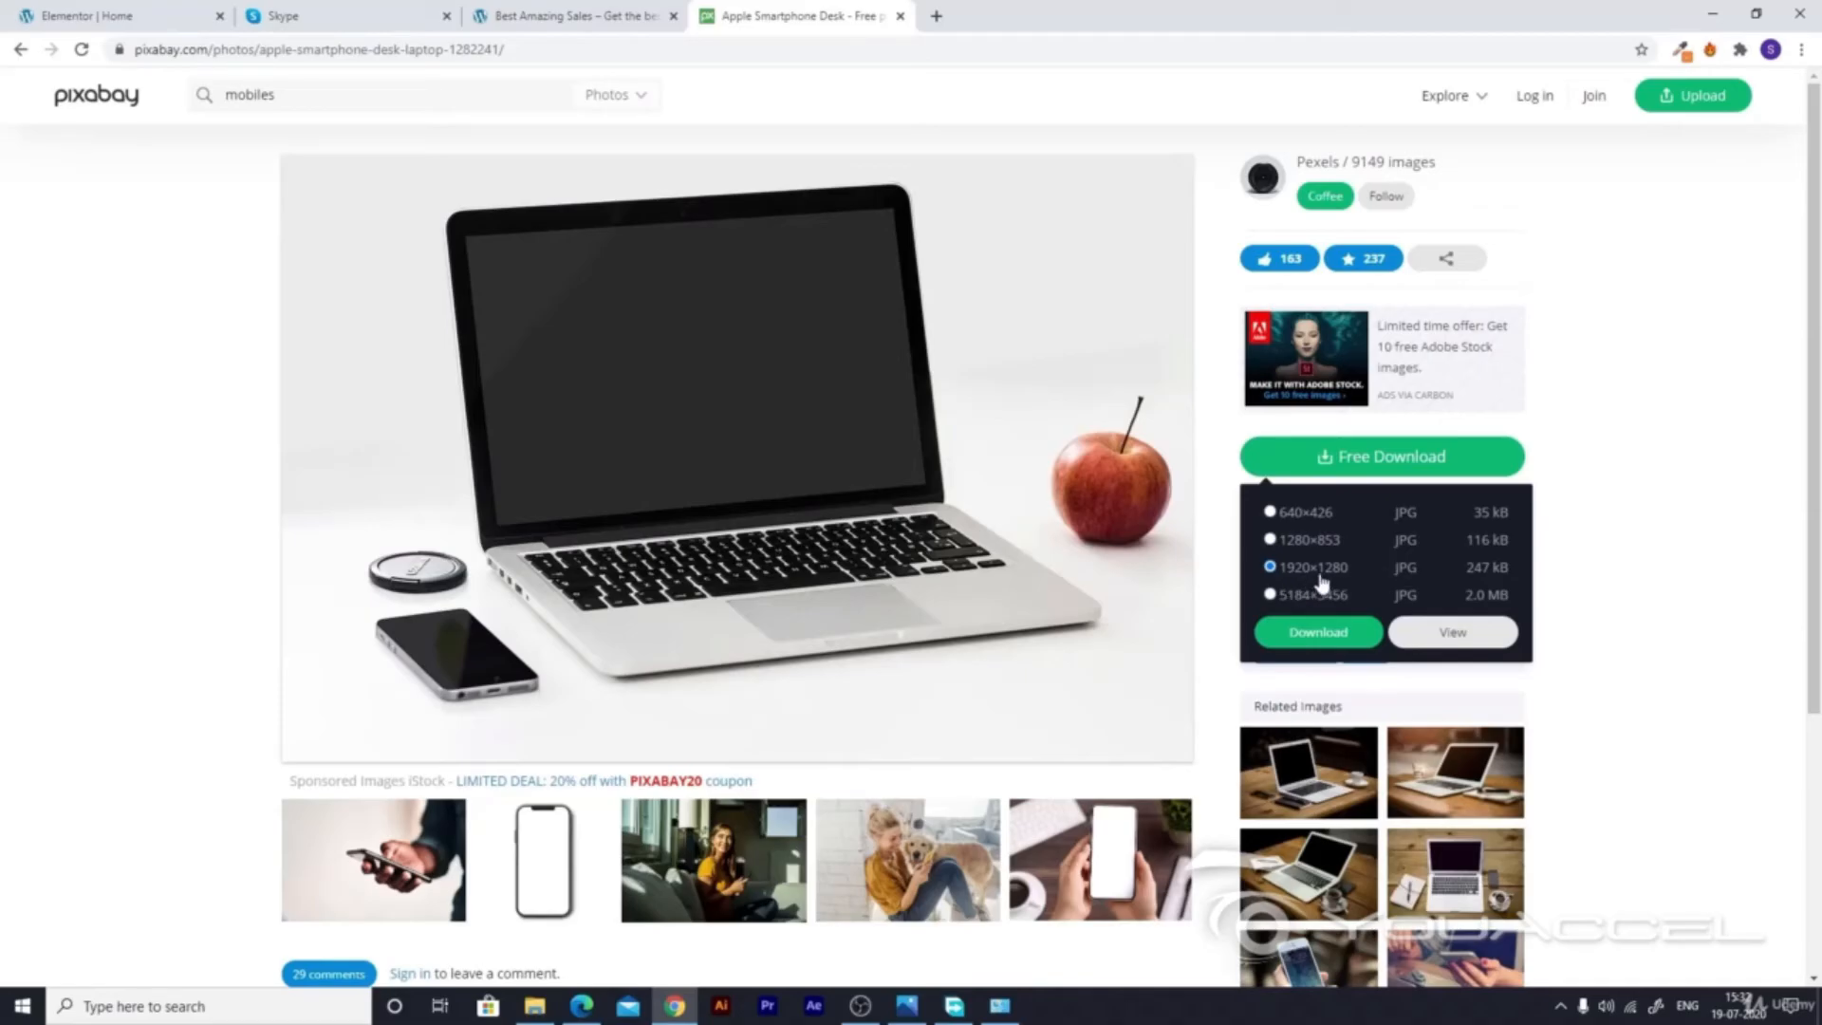
left_click(1300, 645)
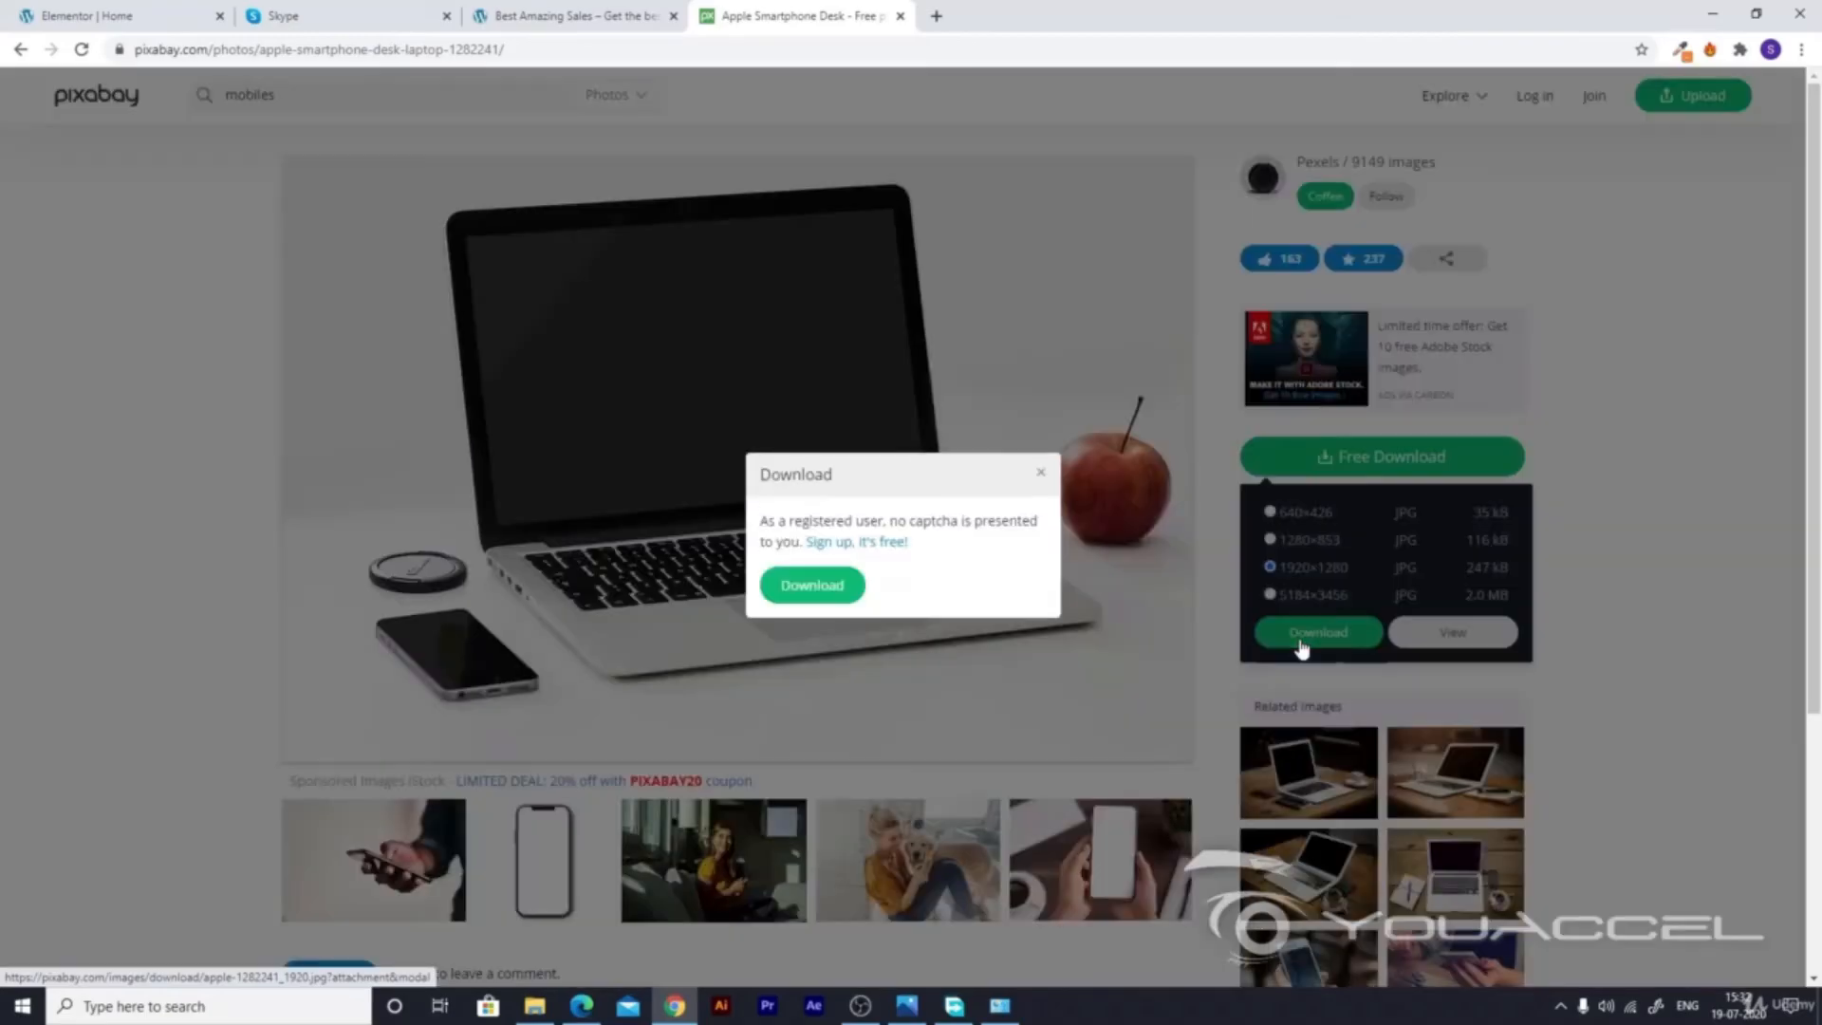
left_click(786, 554)
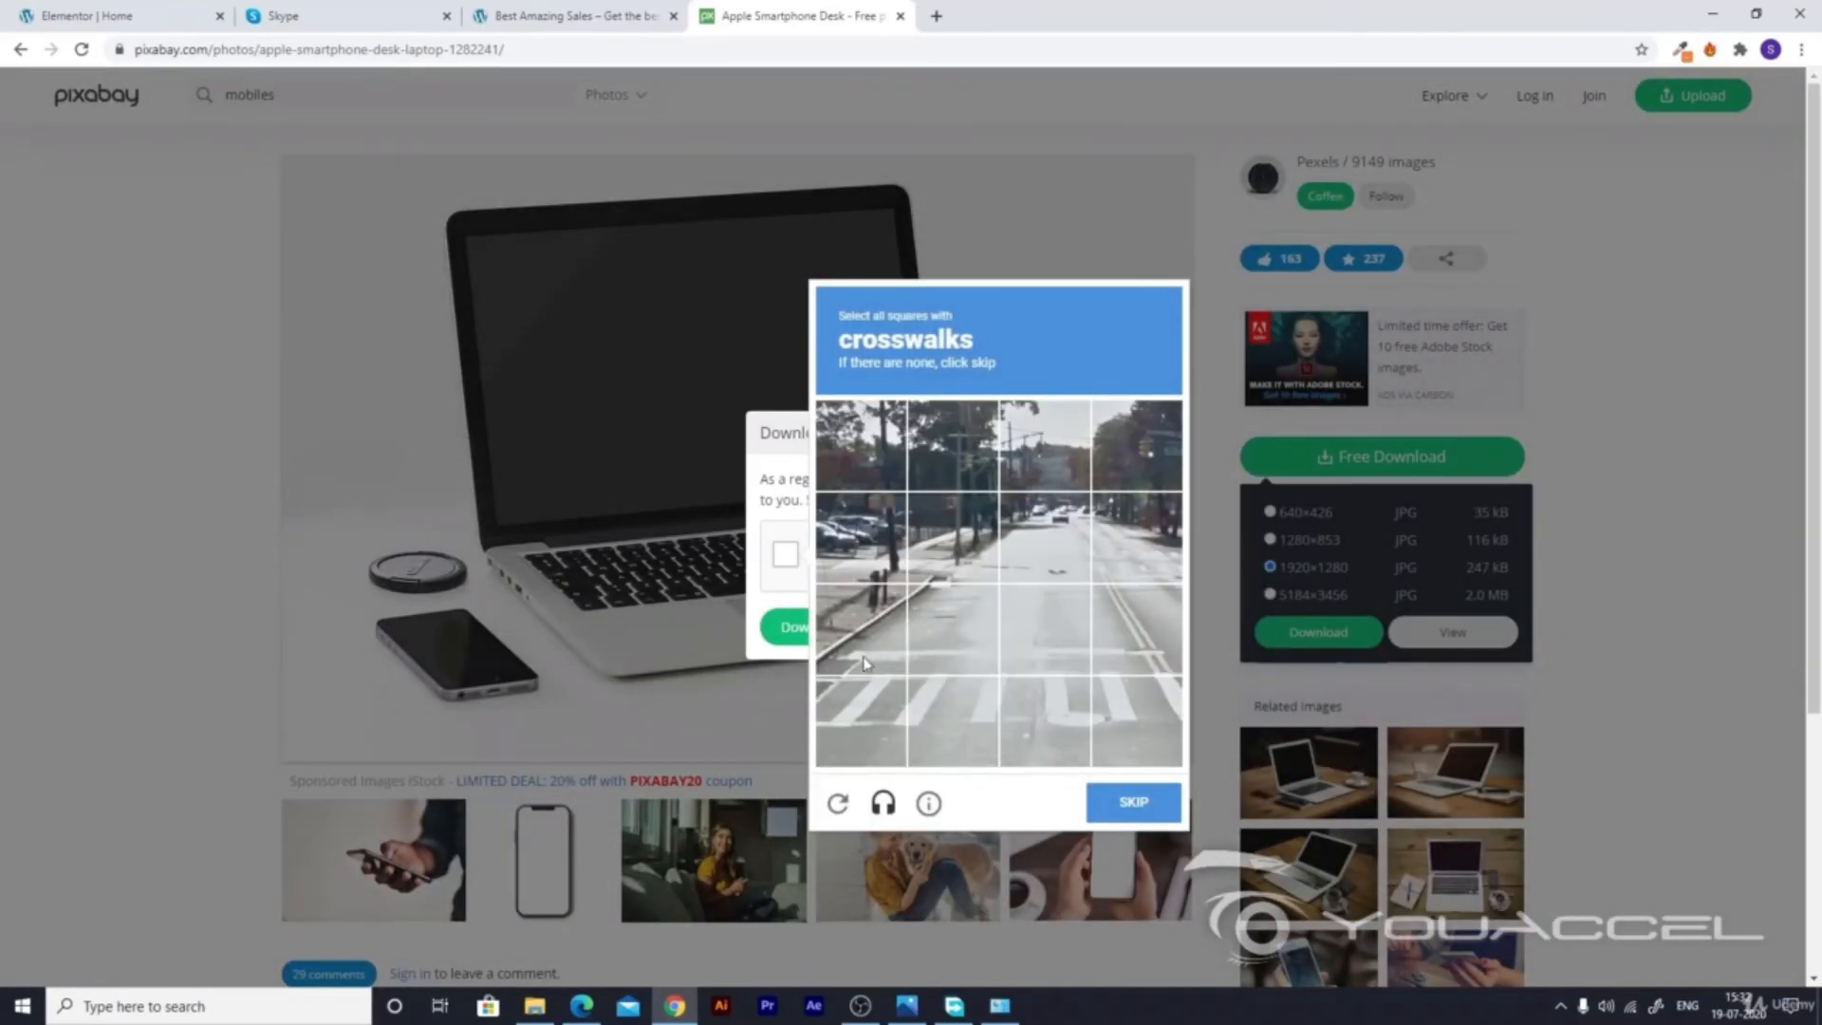
left_click(866, 716)
left_click(951, 719)
left_click(1029, 723)
left_click(1137, 722)
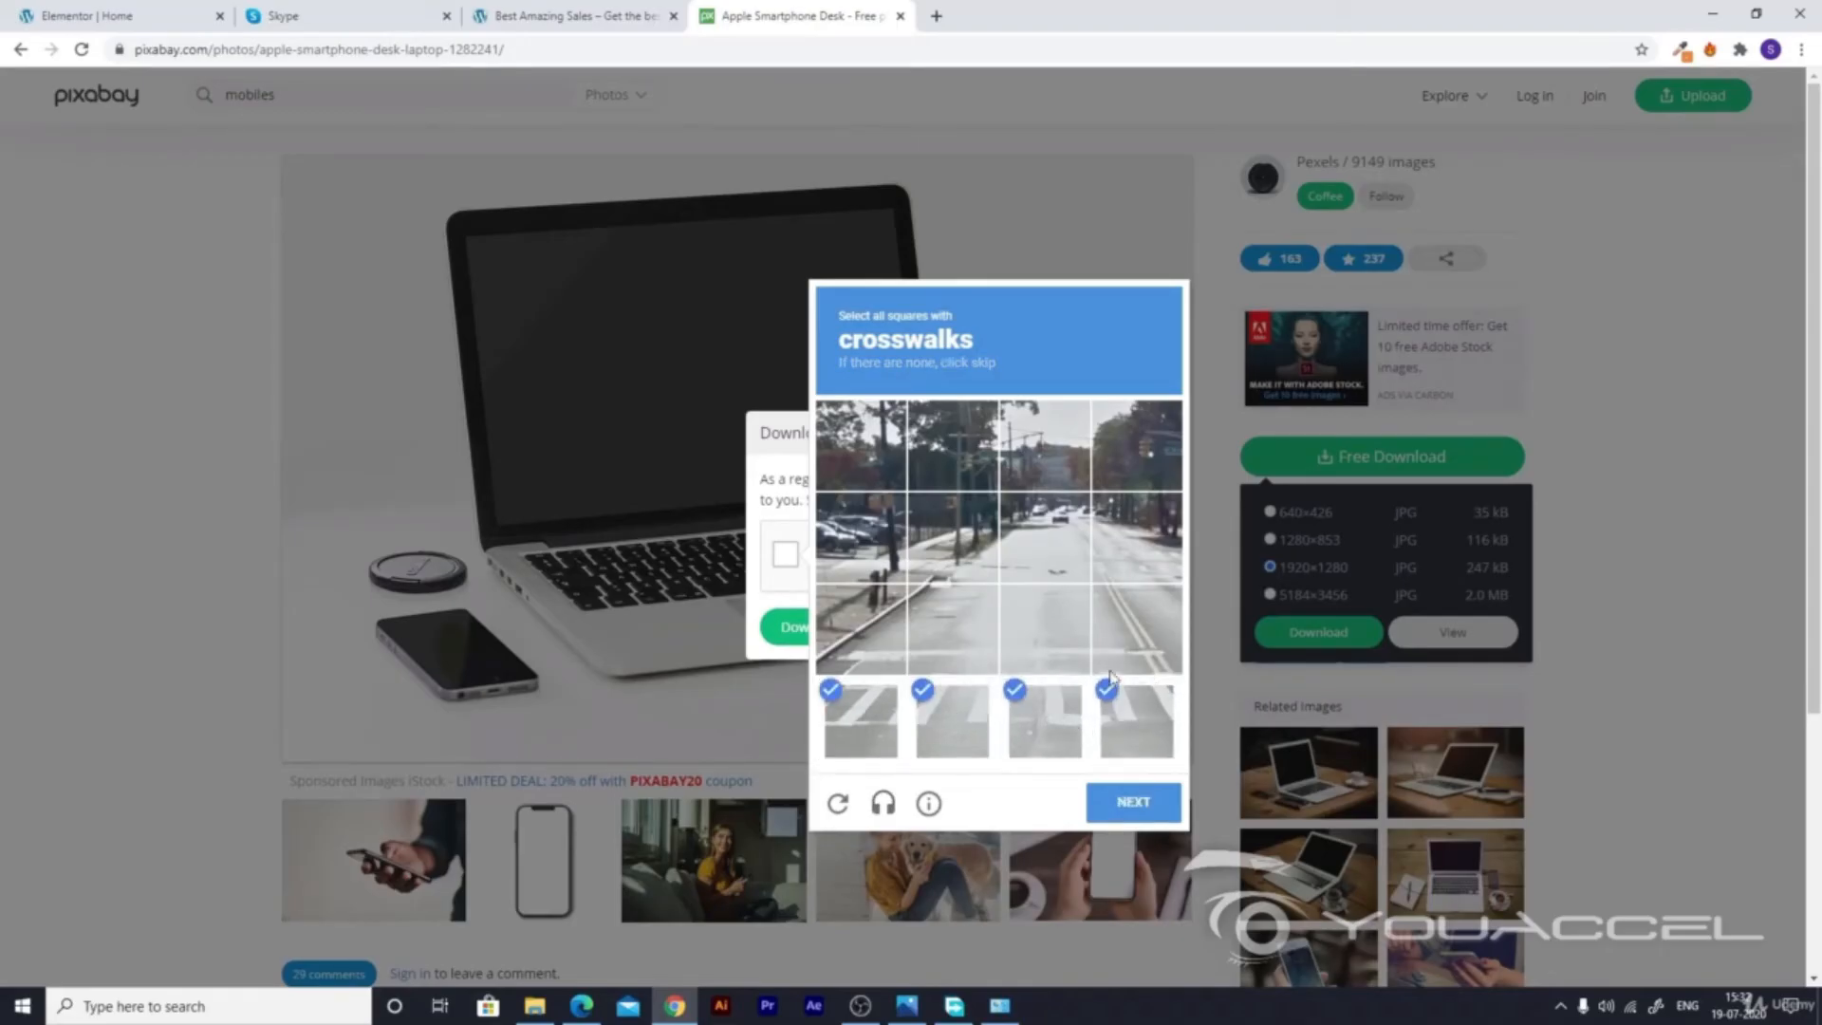
left_click(1113, 812)
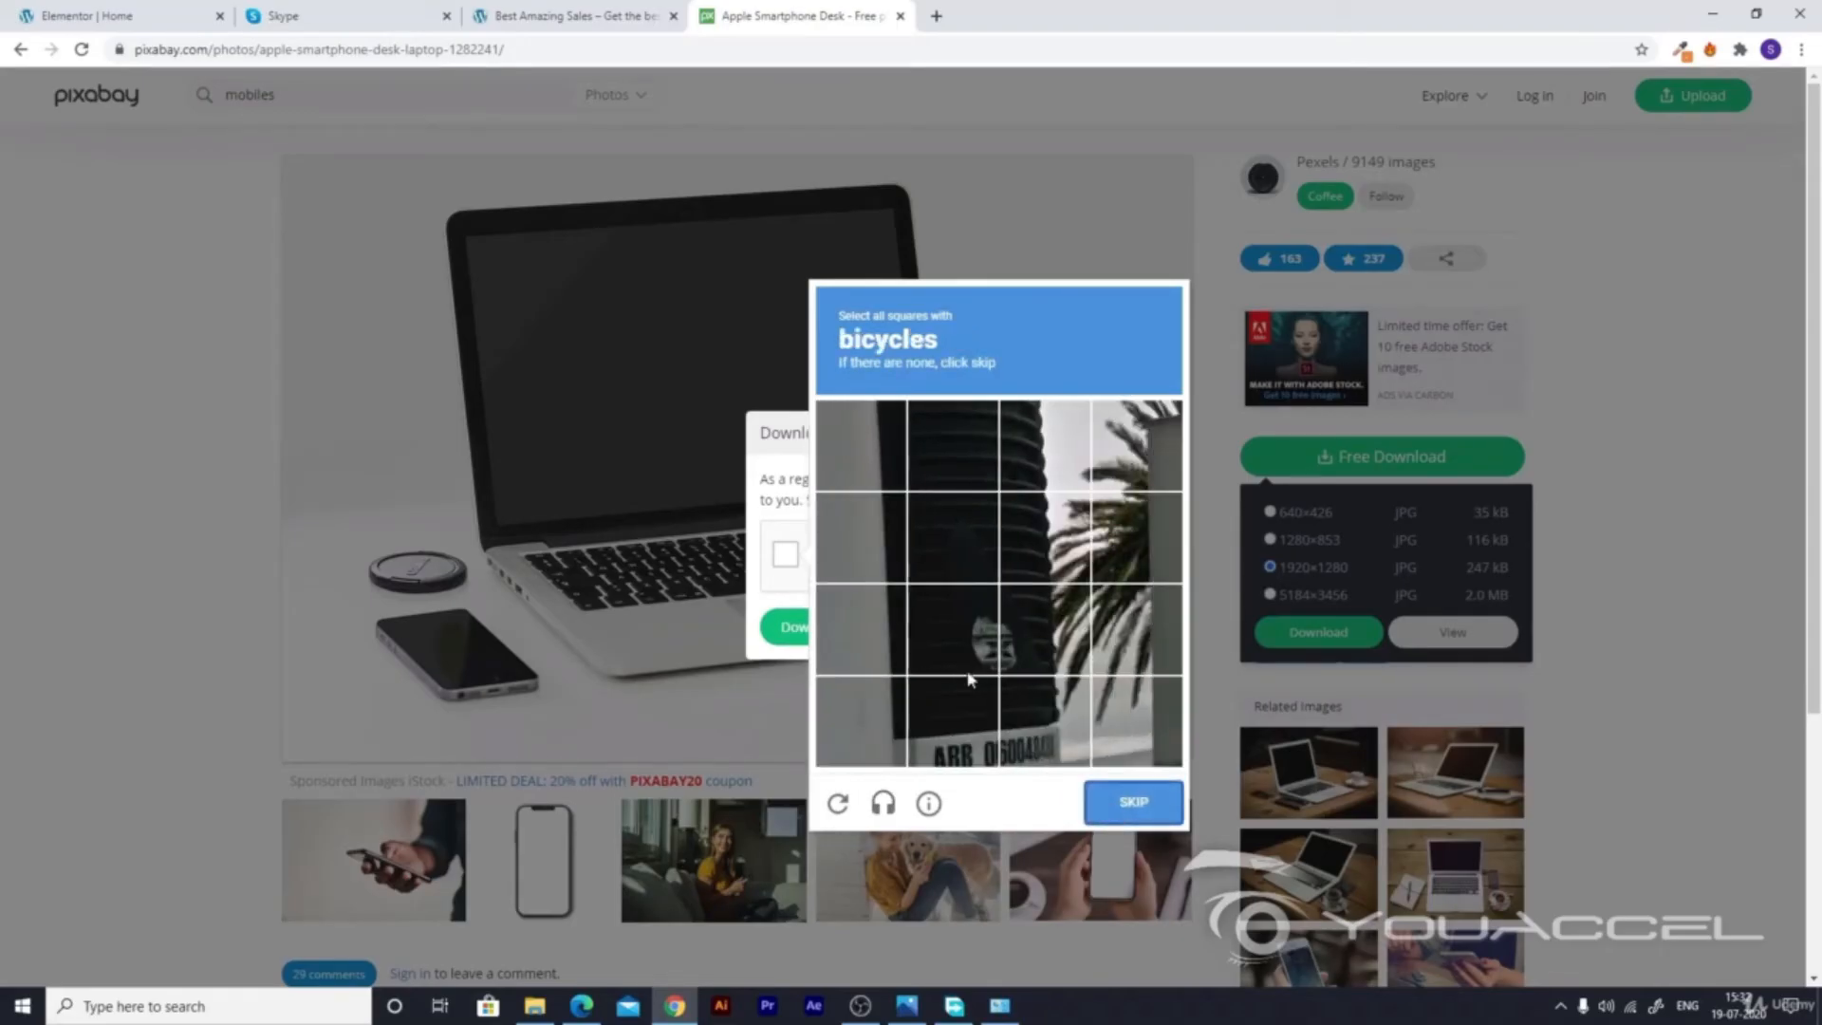
left_click(1141, 807)
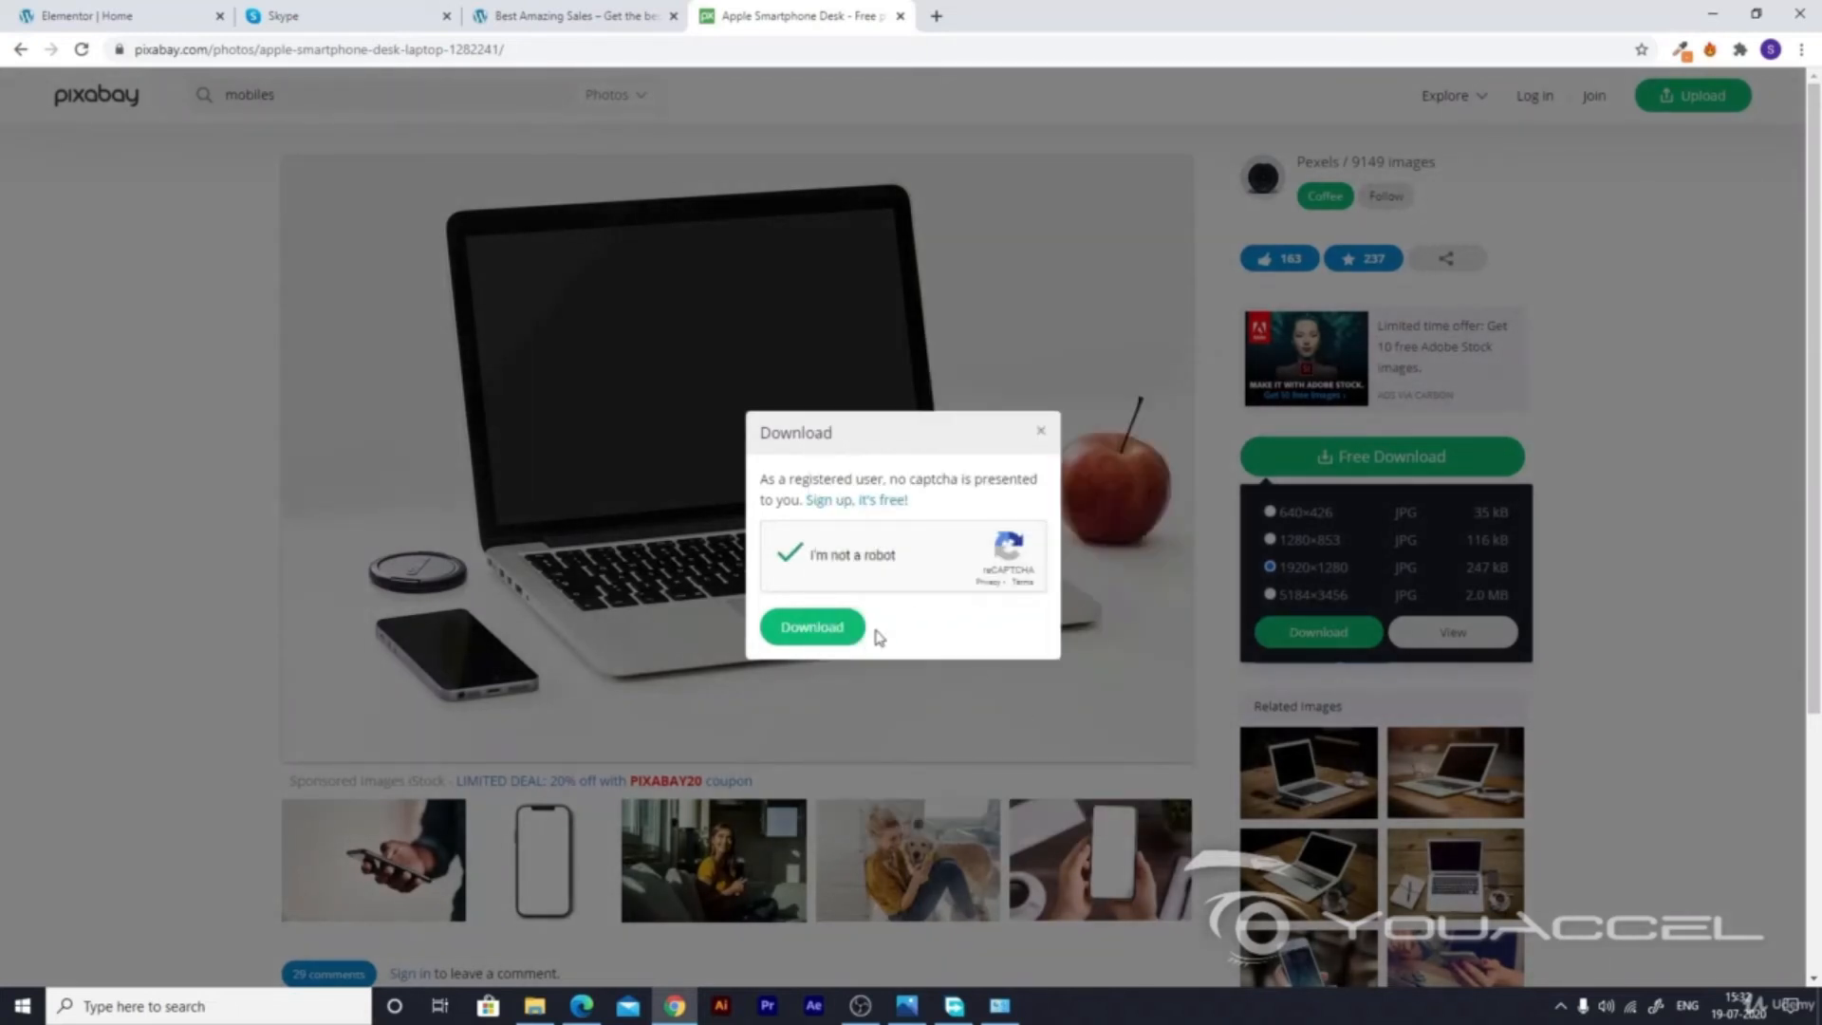
left_click(822, 624)
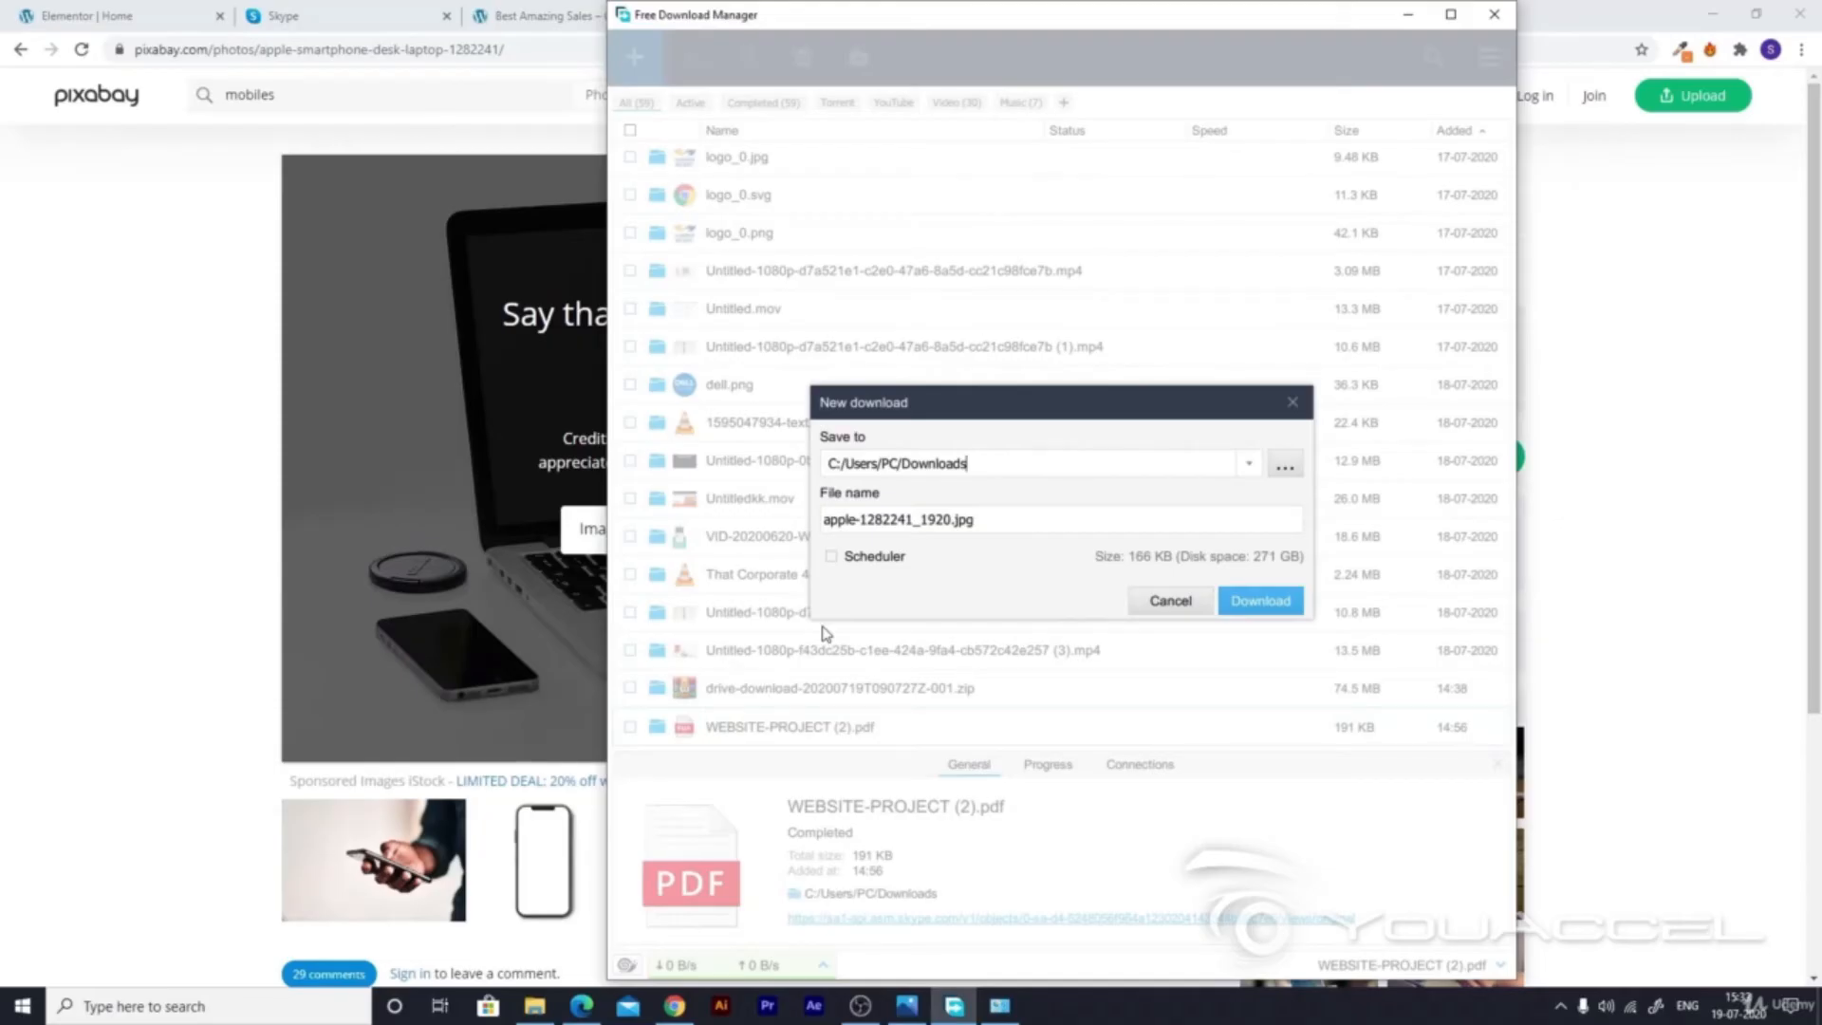
left_click(1259, 611)
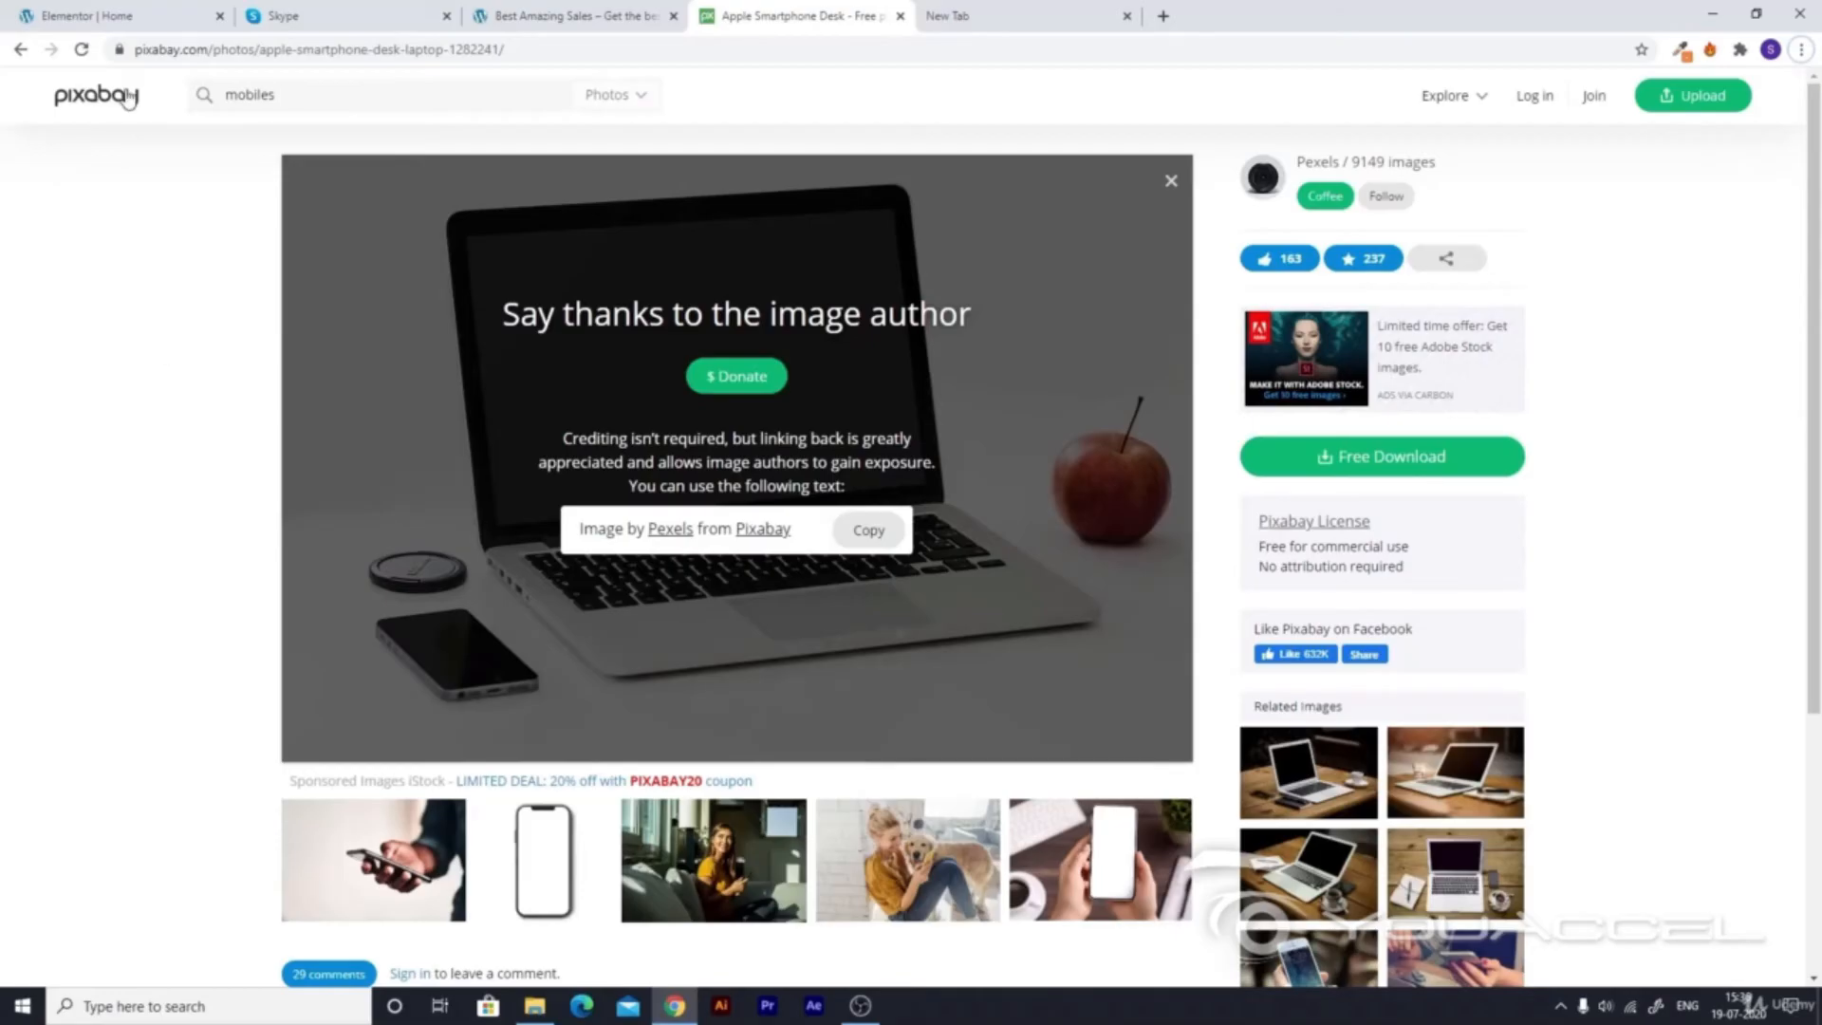
Step: Open remove.bg in the empty browser tab
left_click(104, 15)
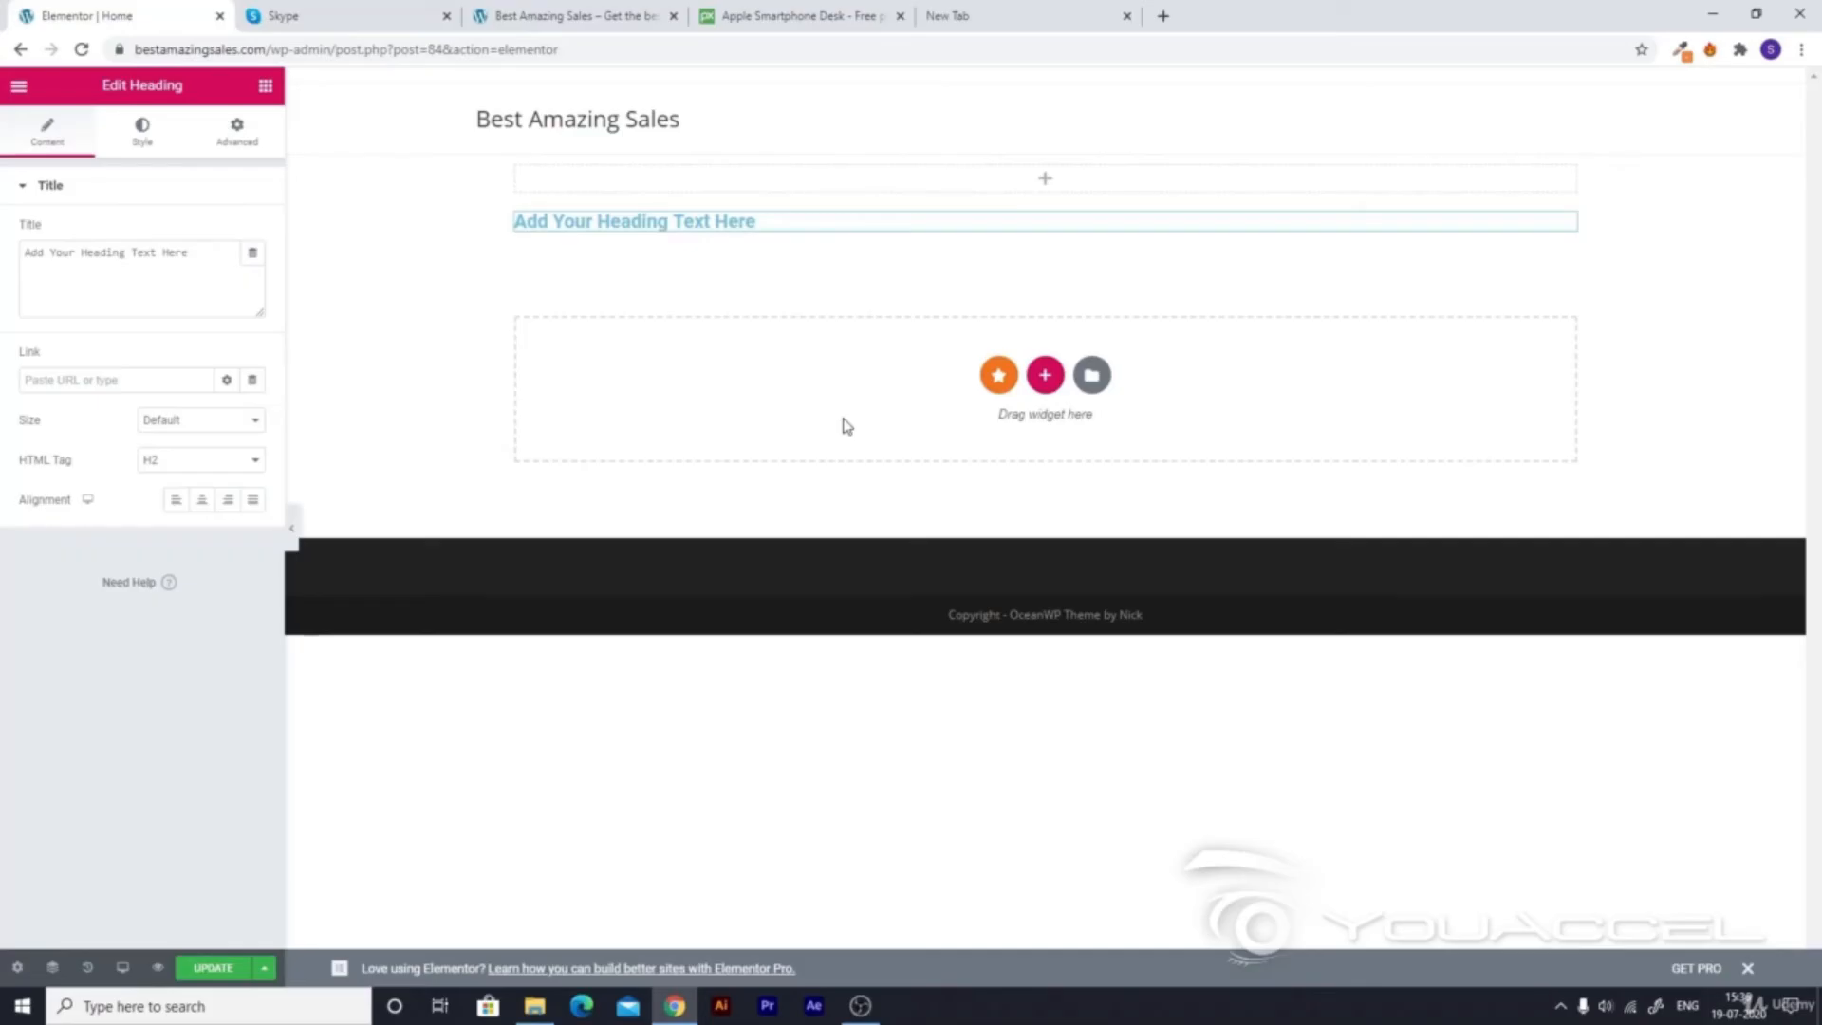
left_click(1068, 11)
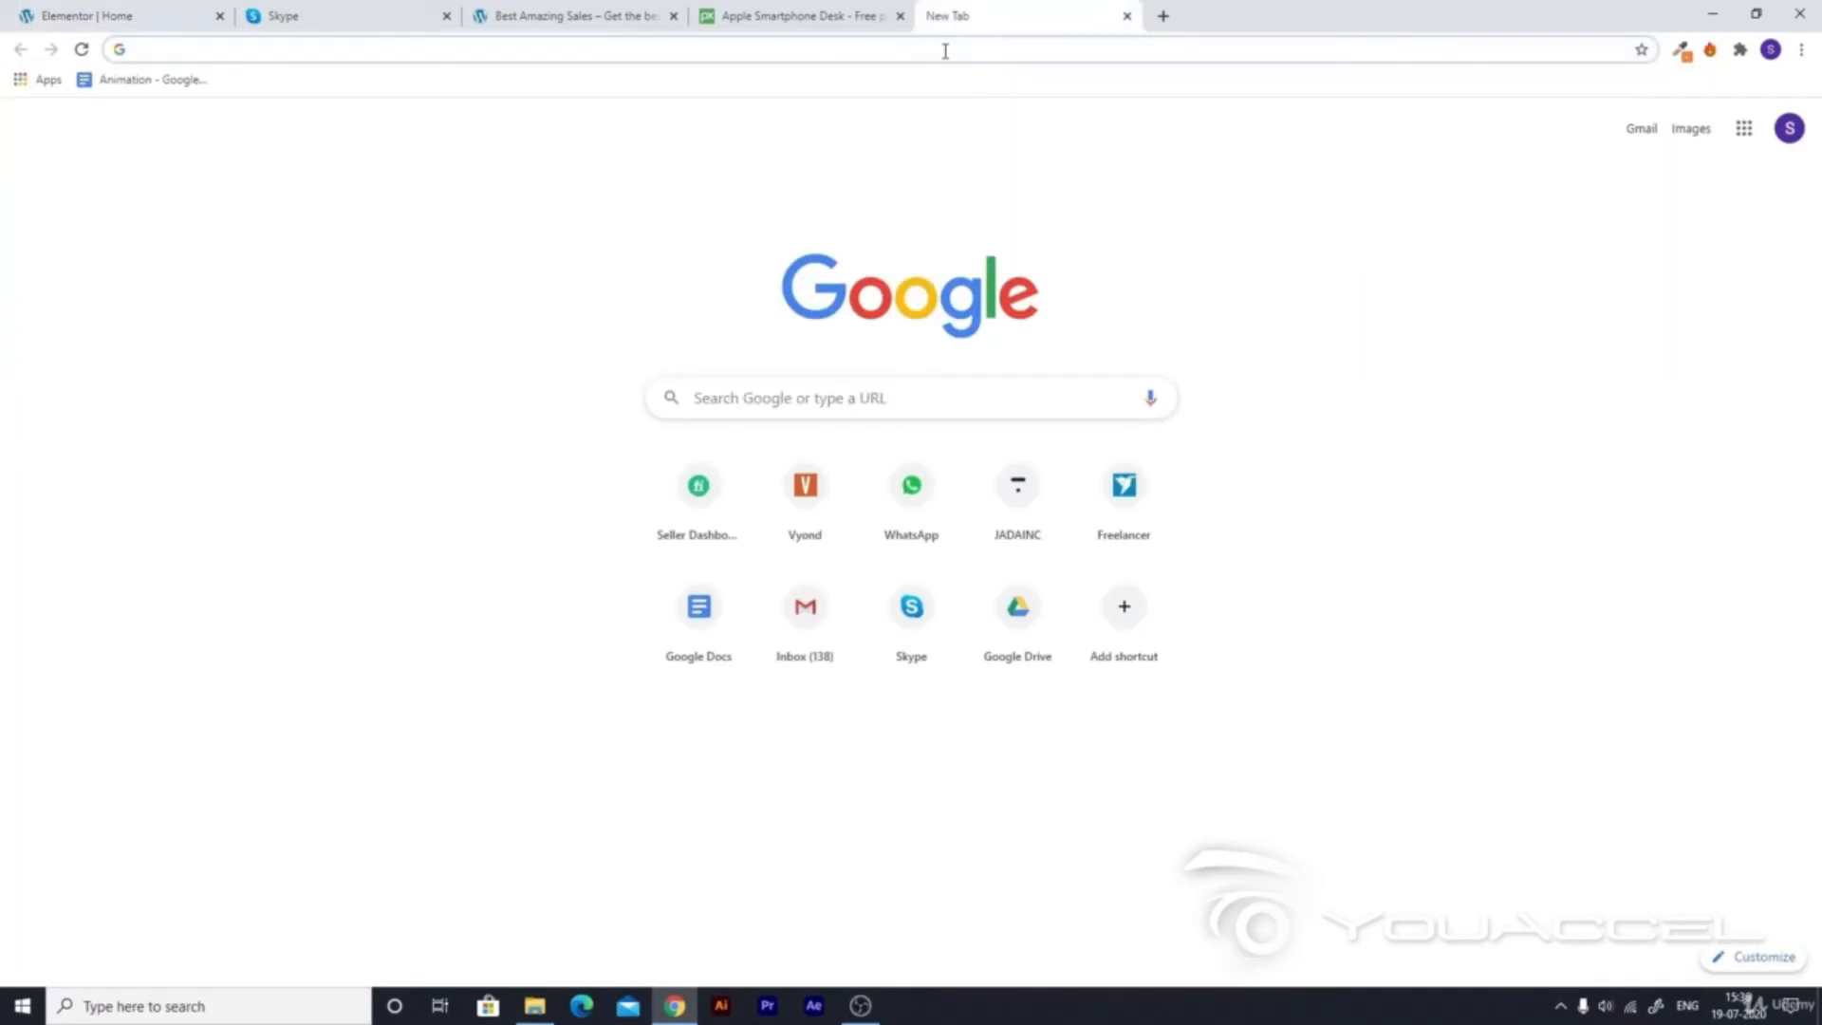
type("remove.bg")
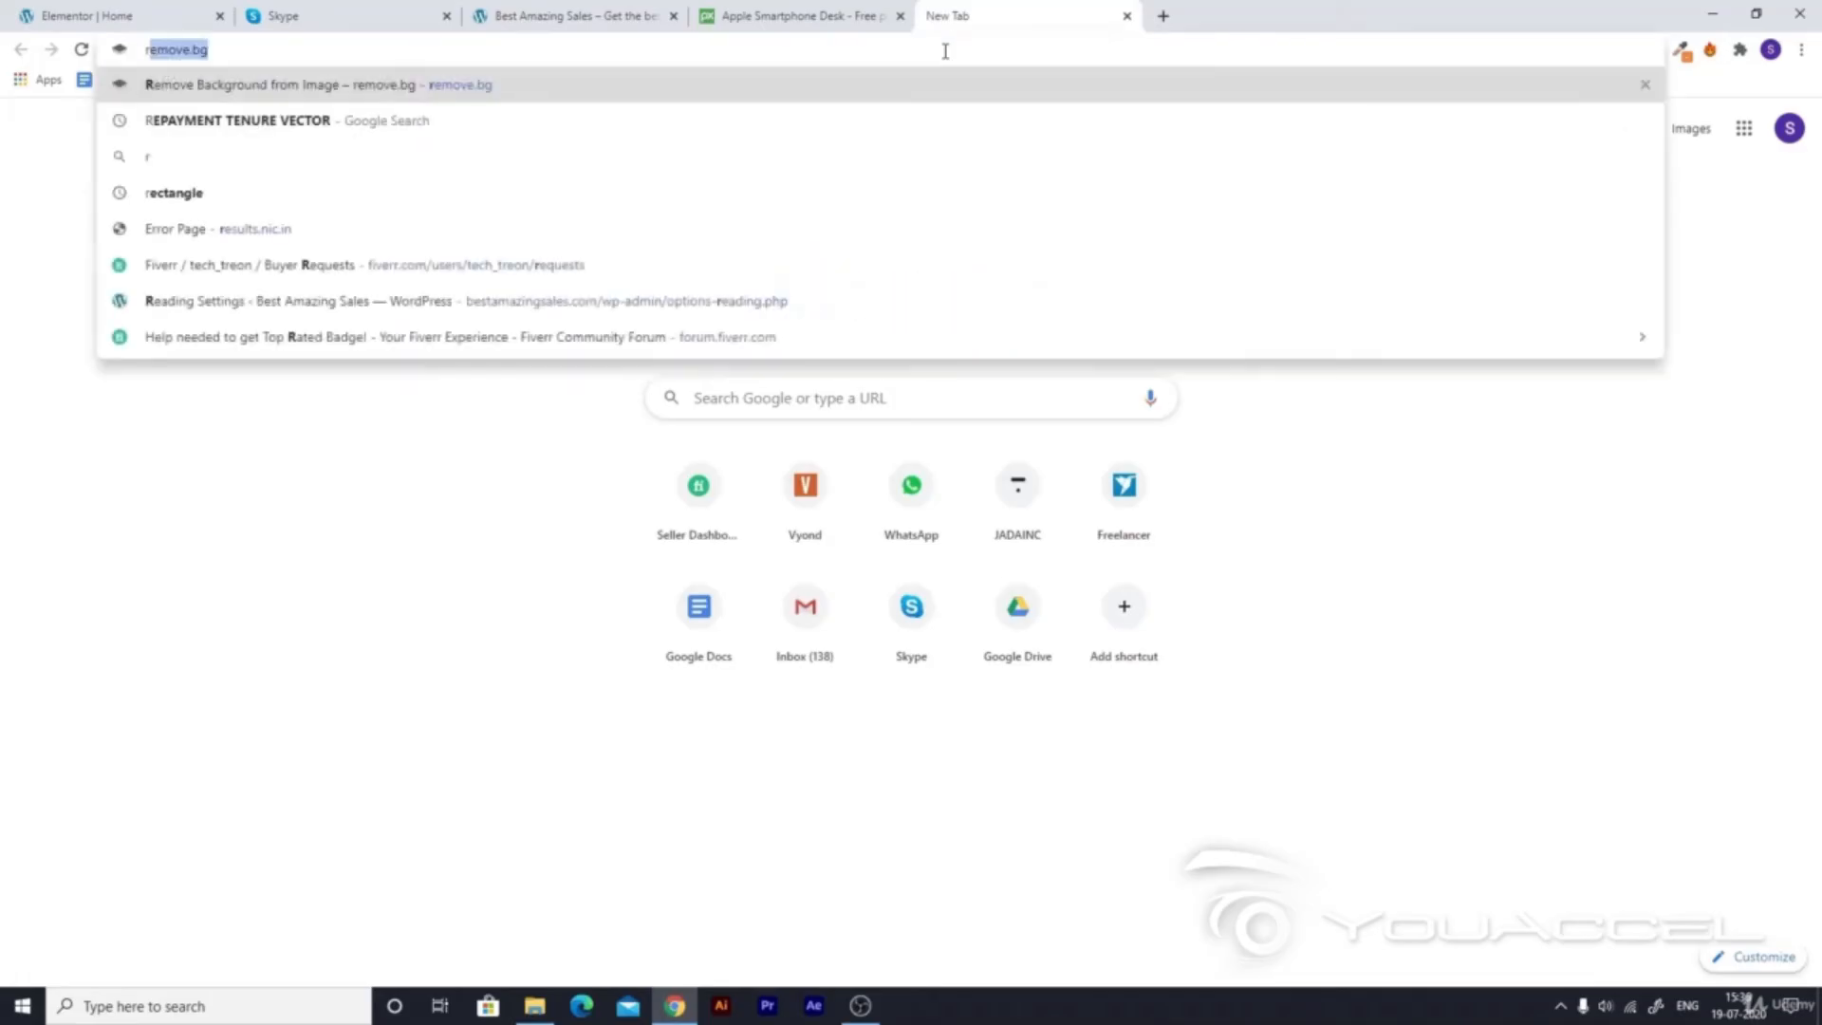
key("Return")
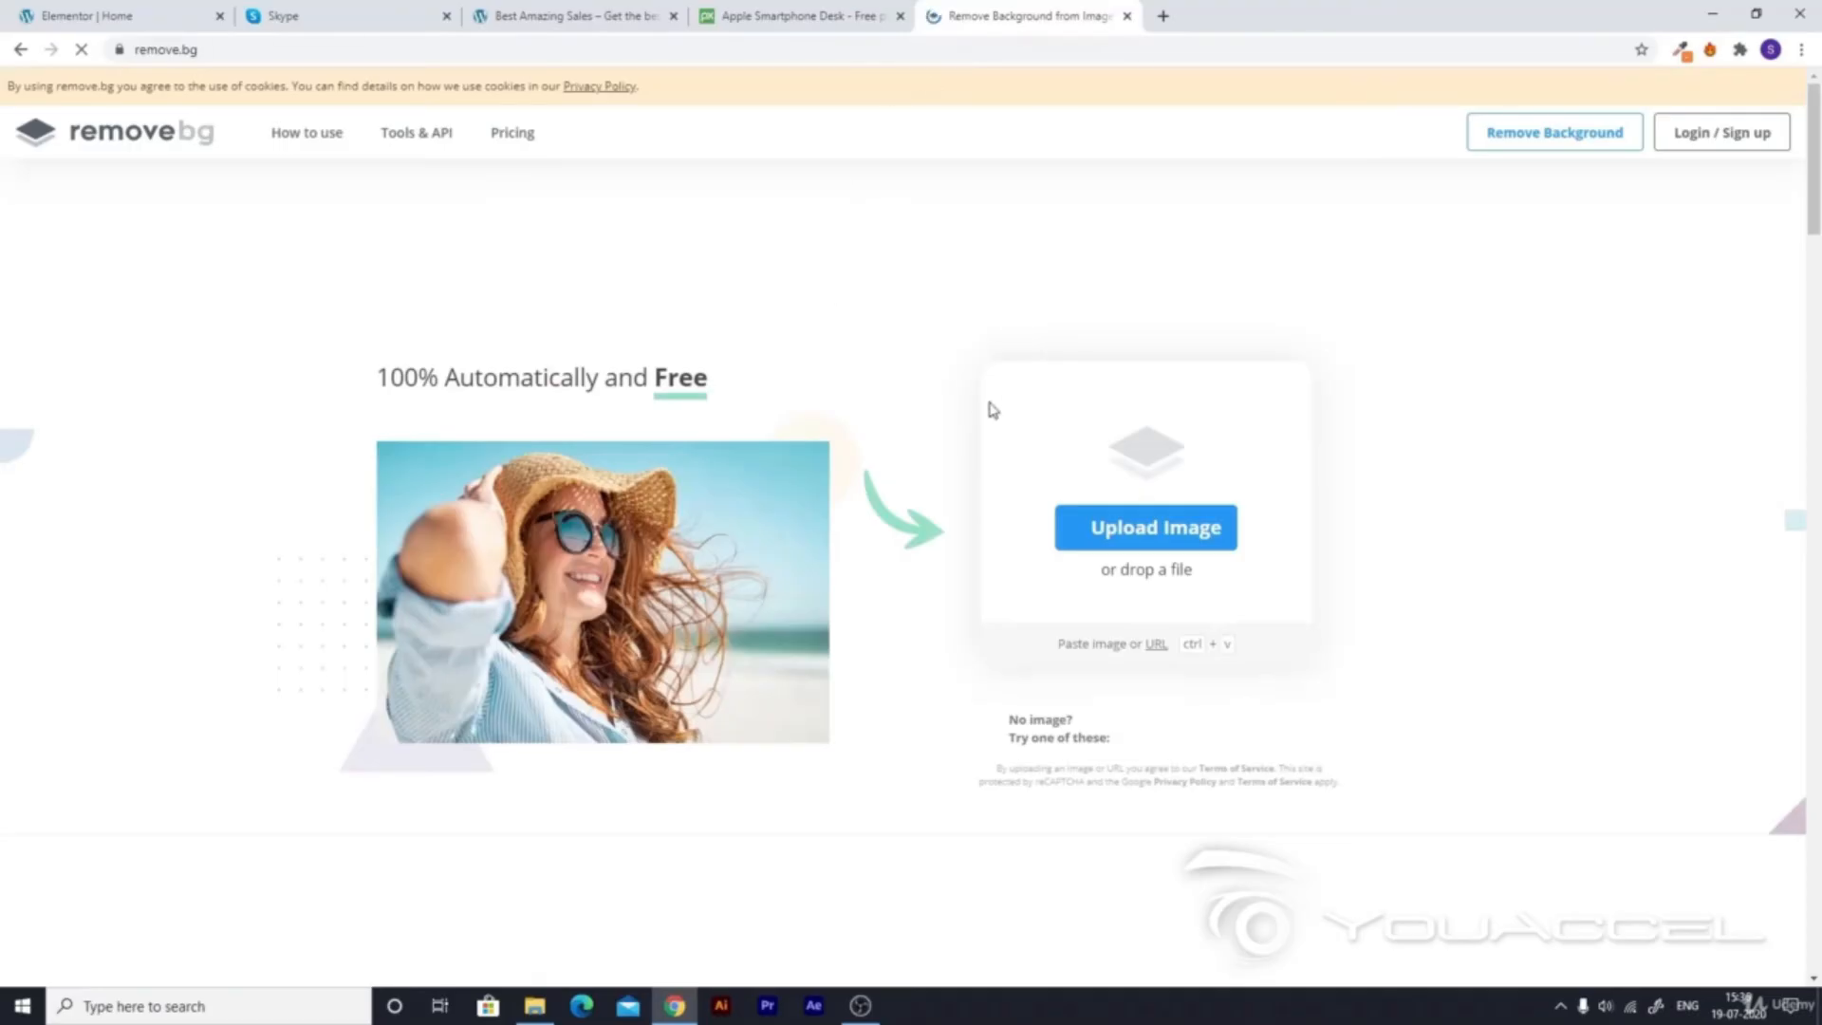
Step: Upload apple-1282241_1920 from the Downloads folder to remove.bg to strip its background
left_click(1129, 528)
left_click(85, 277)
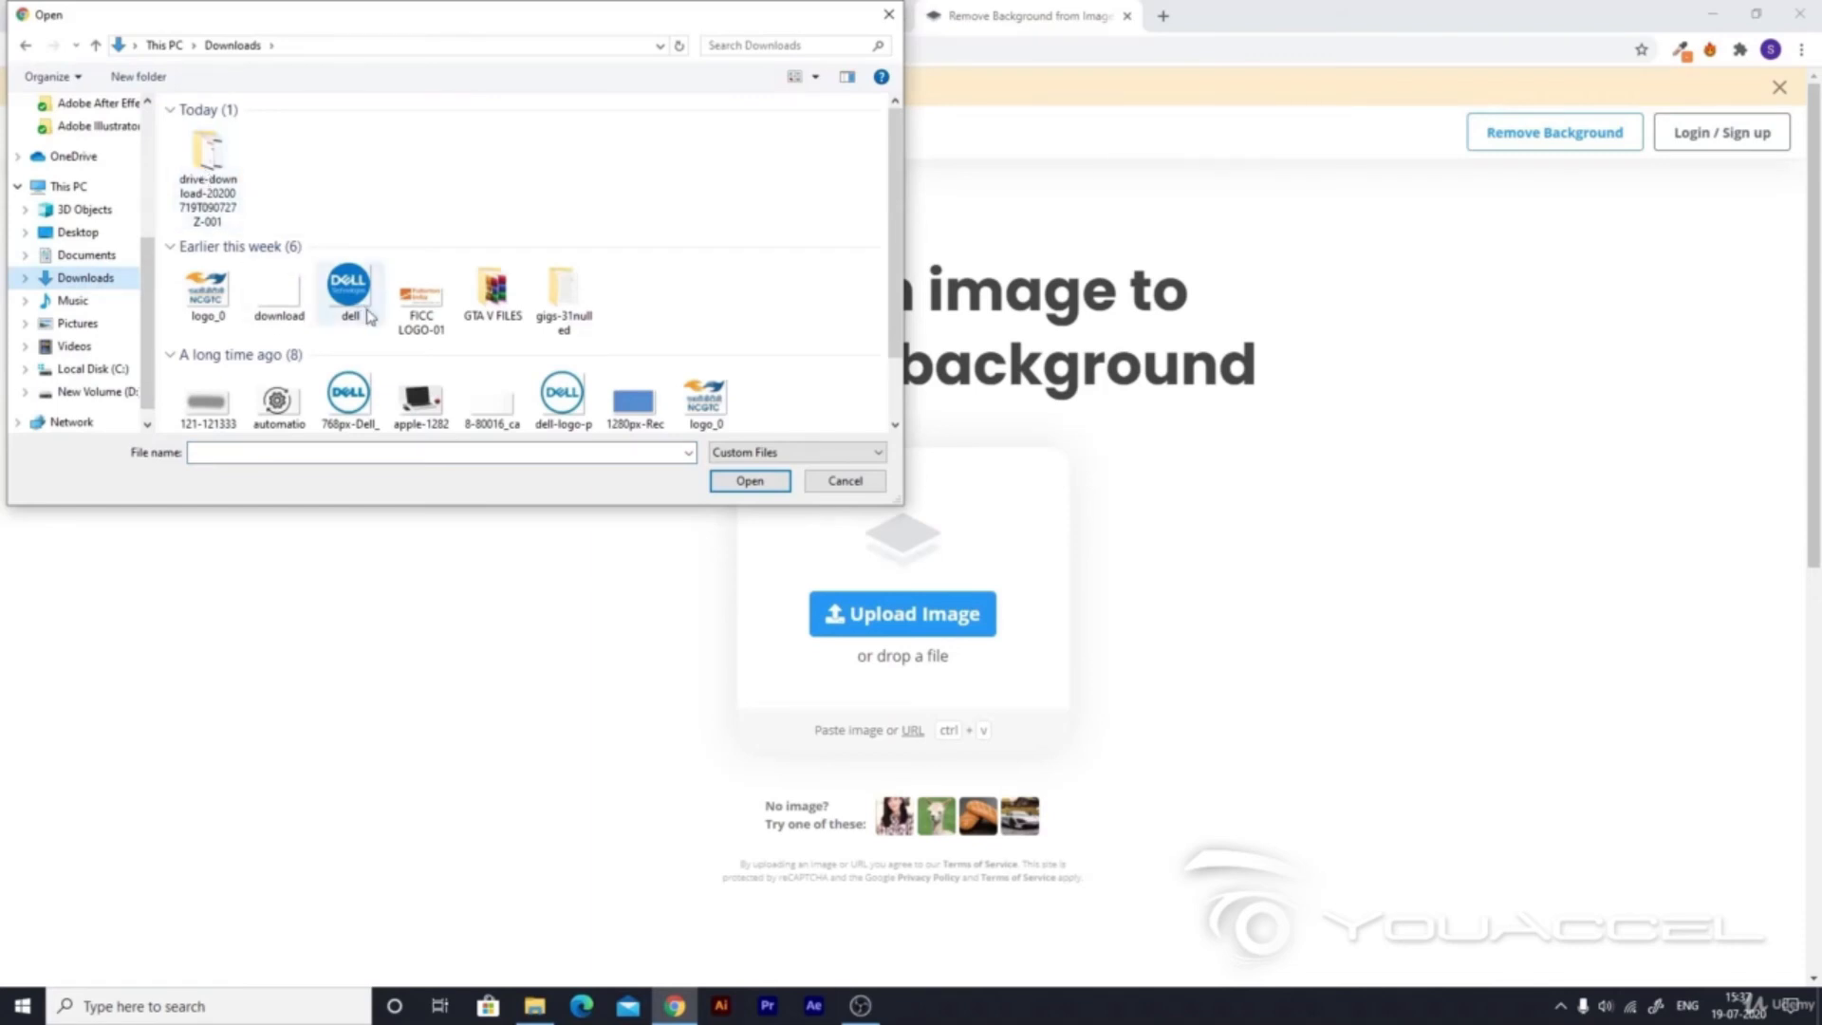
scroll(408, 350, "down", 1)
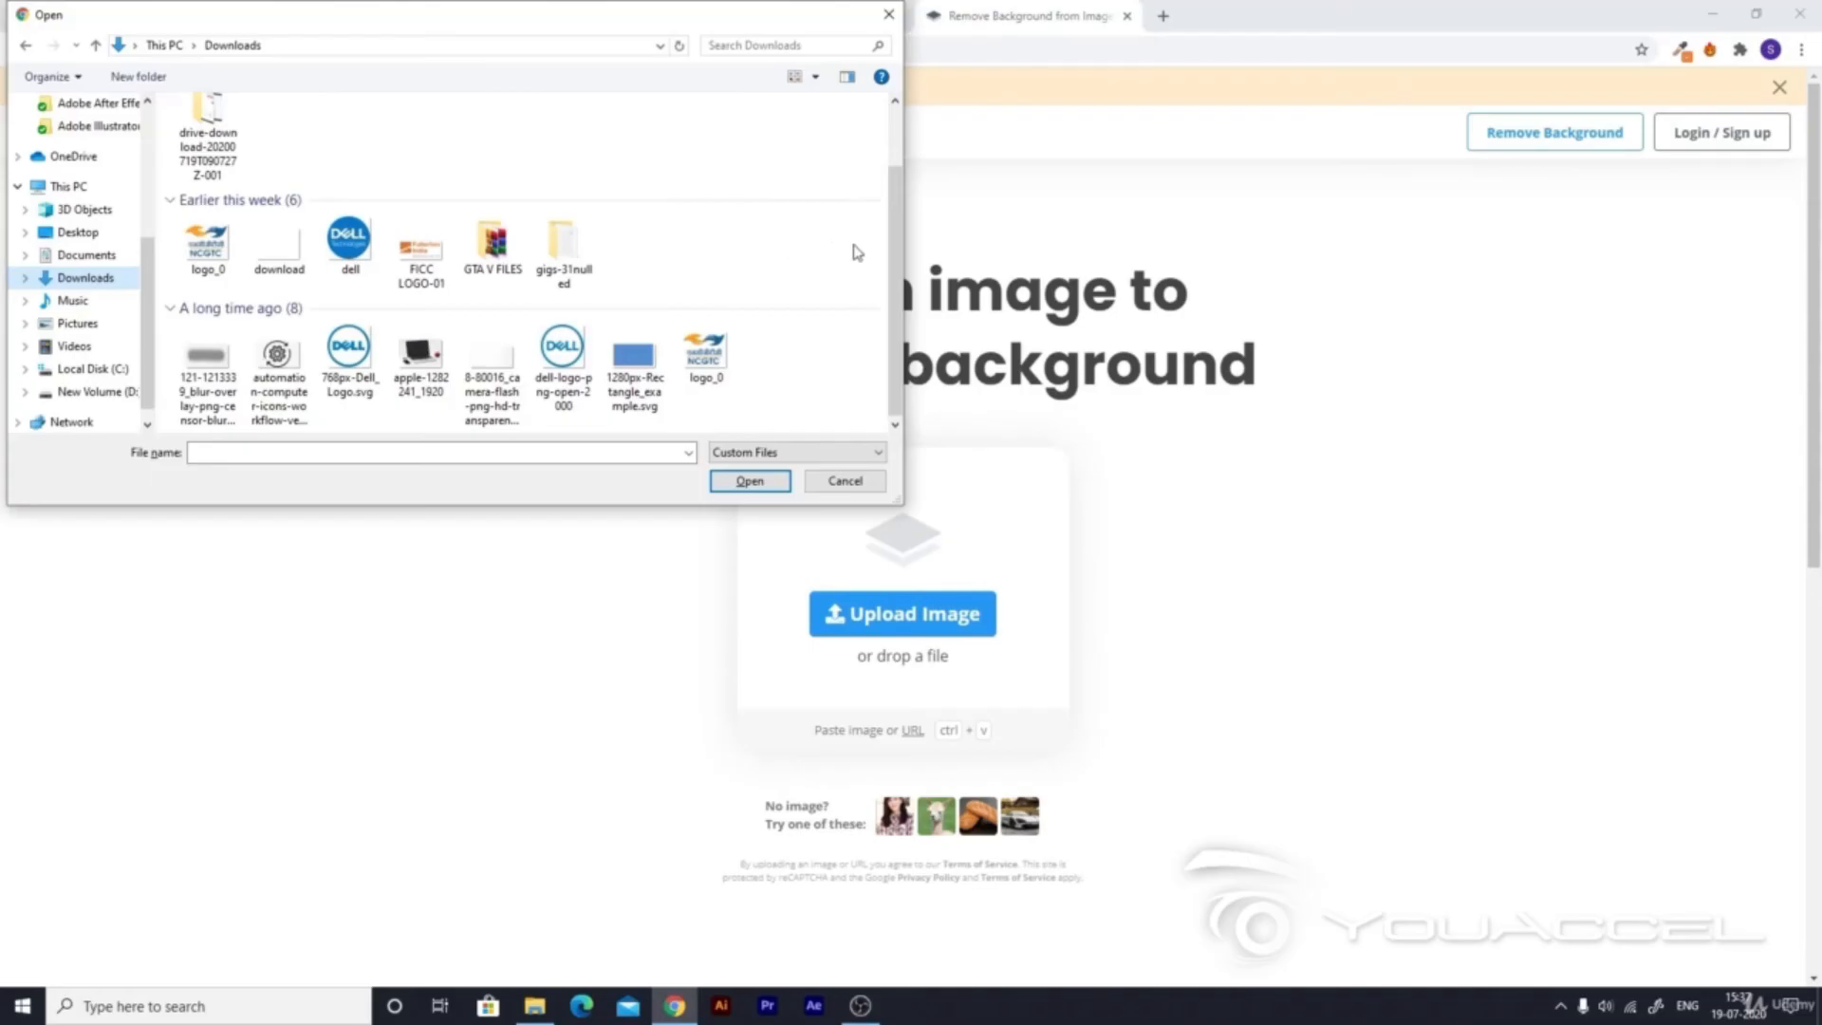
mouse_move(894, 247)
left_mouse_down()
mouse_move(898, 187)
mouse_move(897, 290)
mouse_move(892, 275)
left_mouse_up()
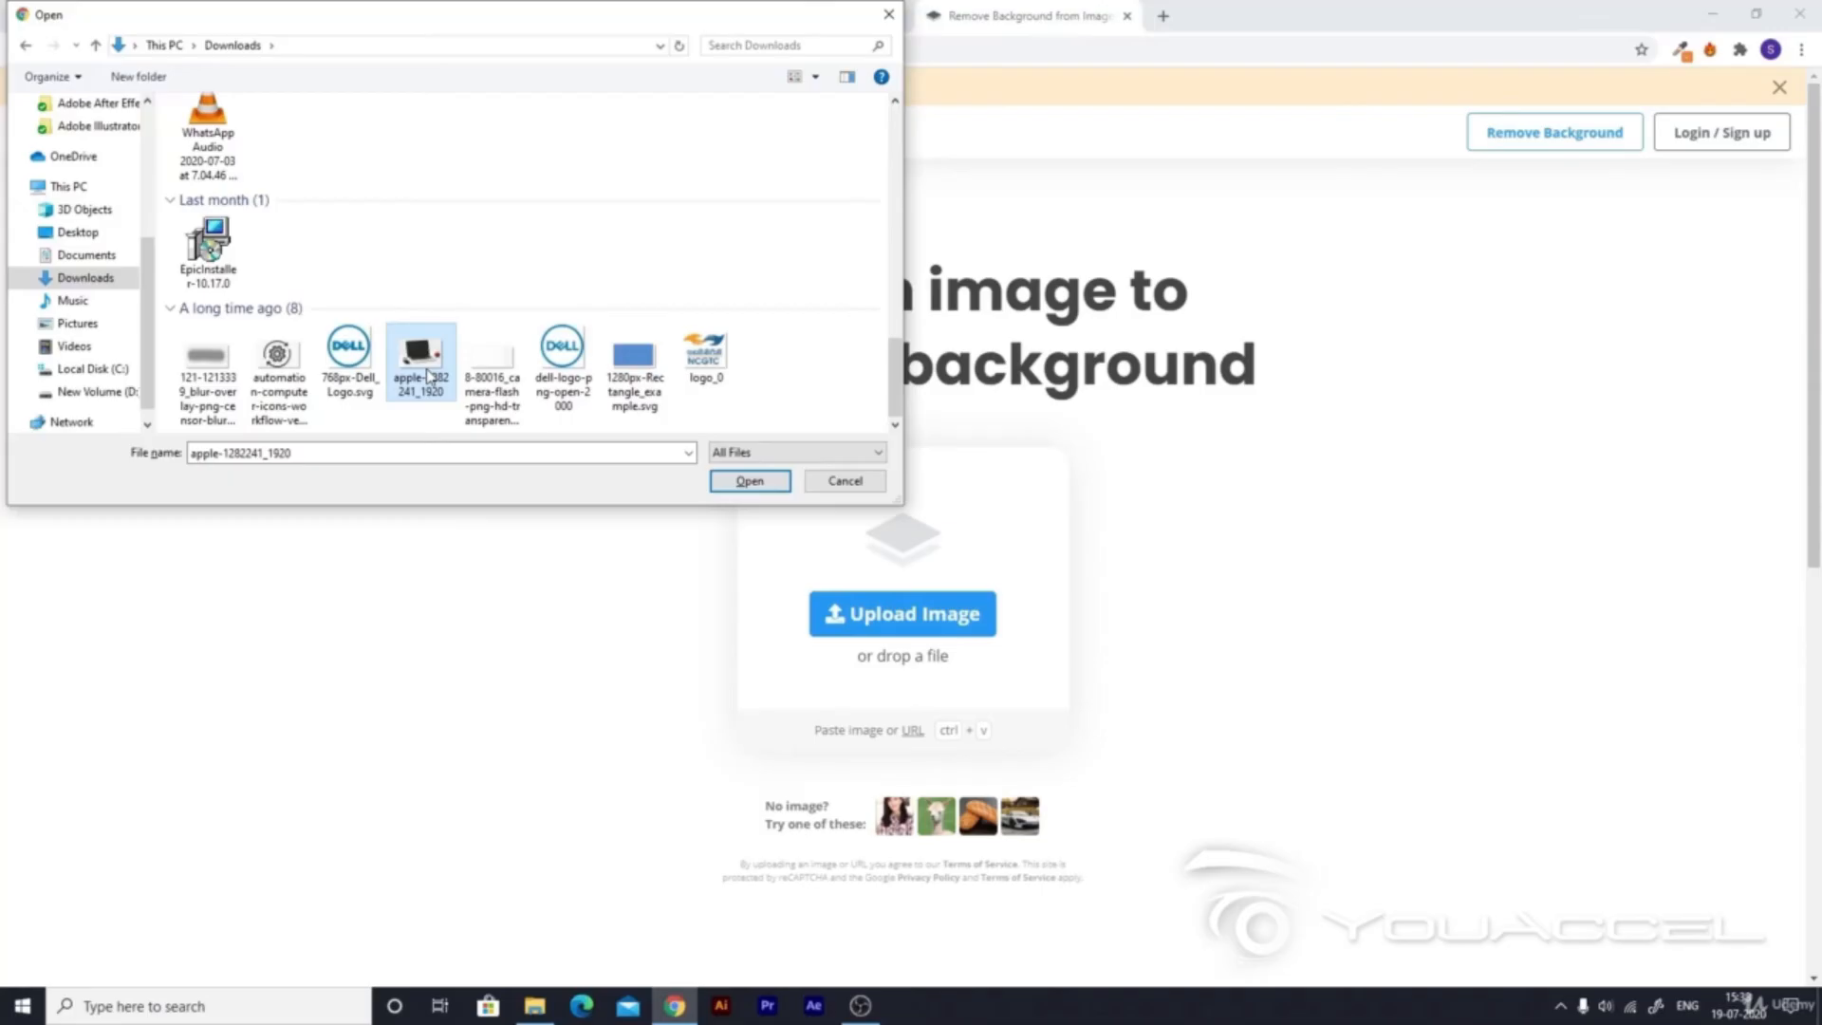
double_click(423, 370)
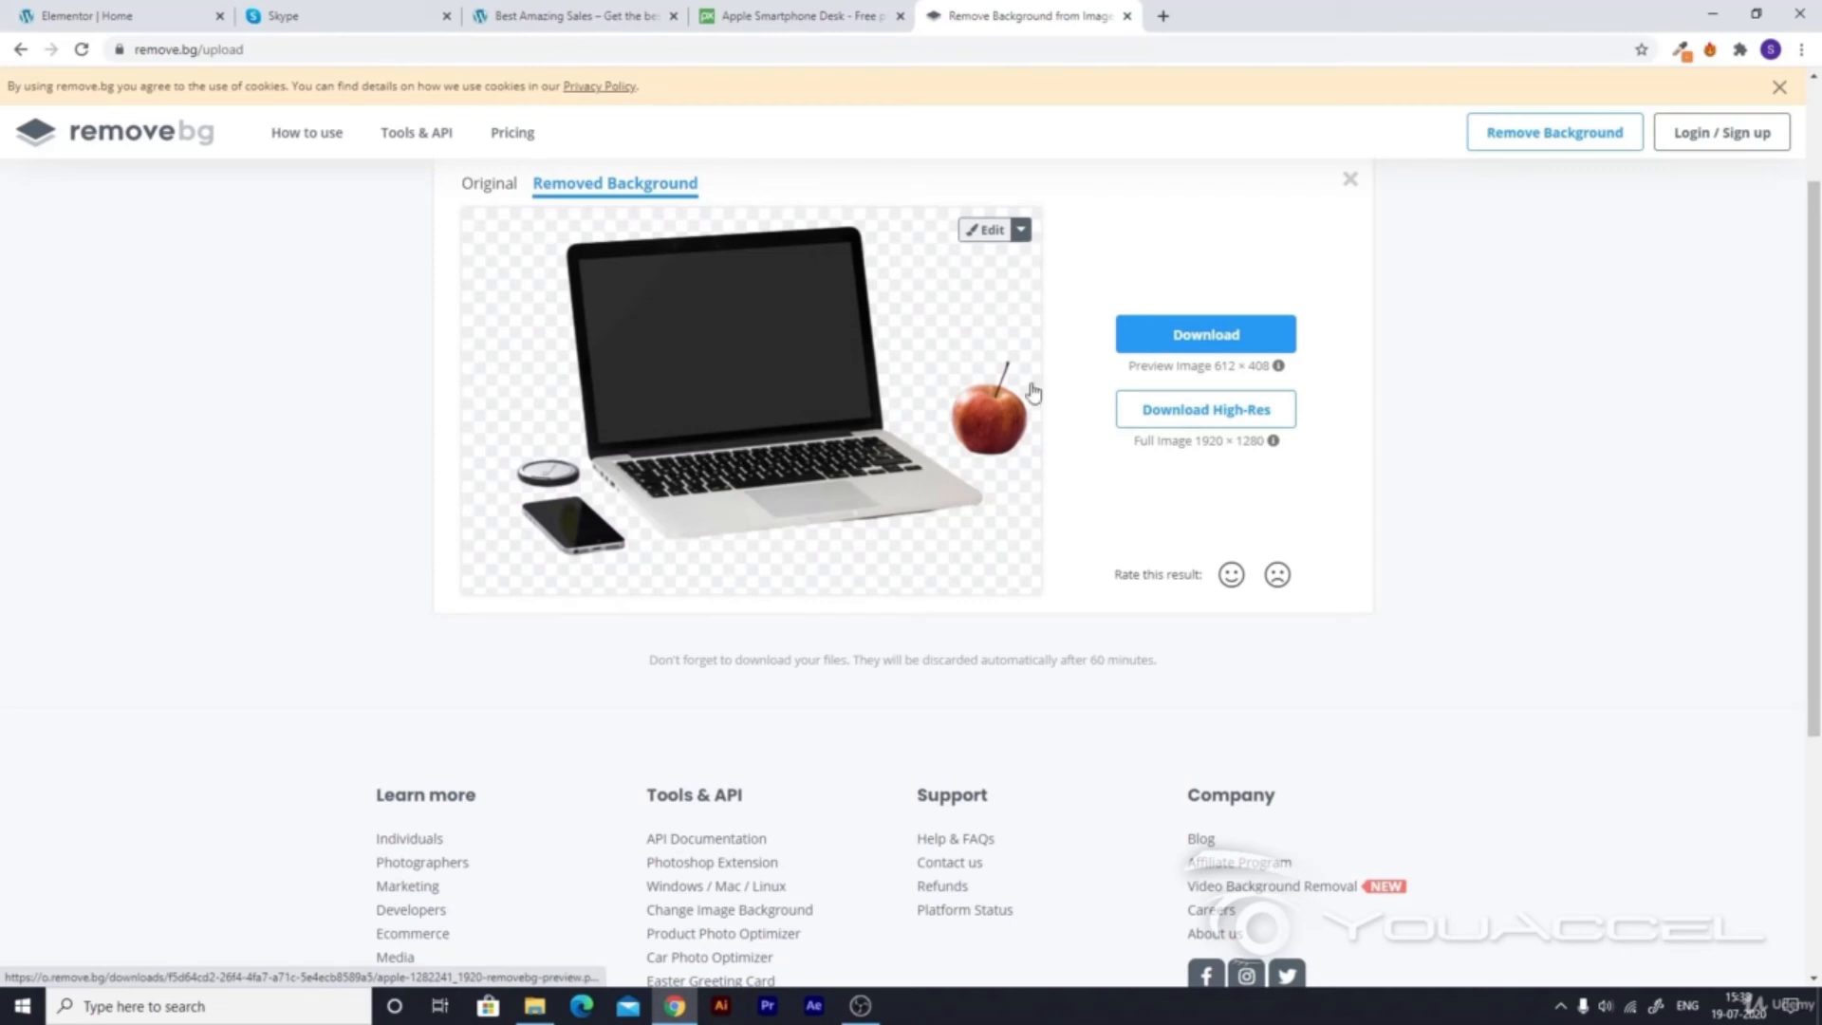
Step: Download the preview-size image with the background removed to the Downloads folder and close the download manager
left_click(1166, 341)
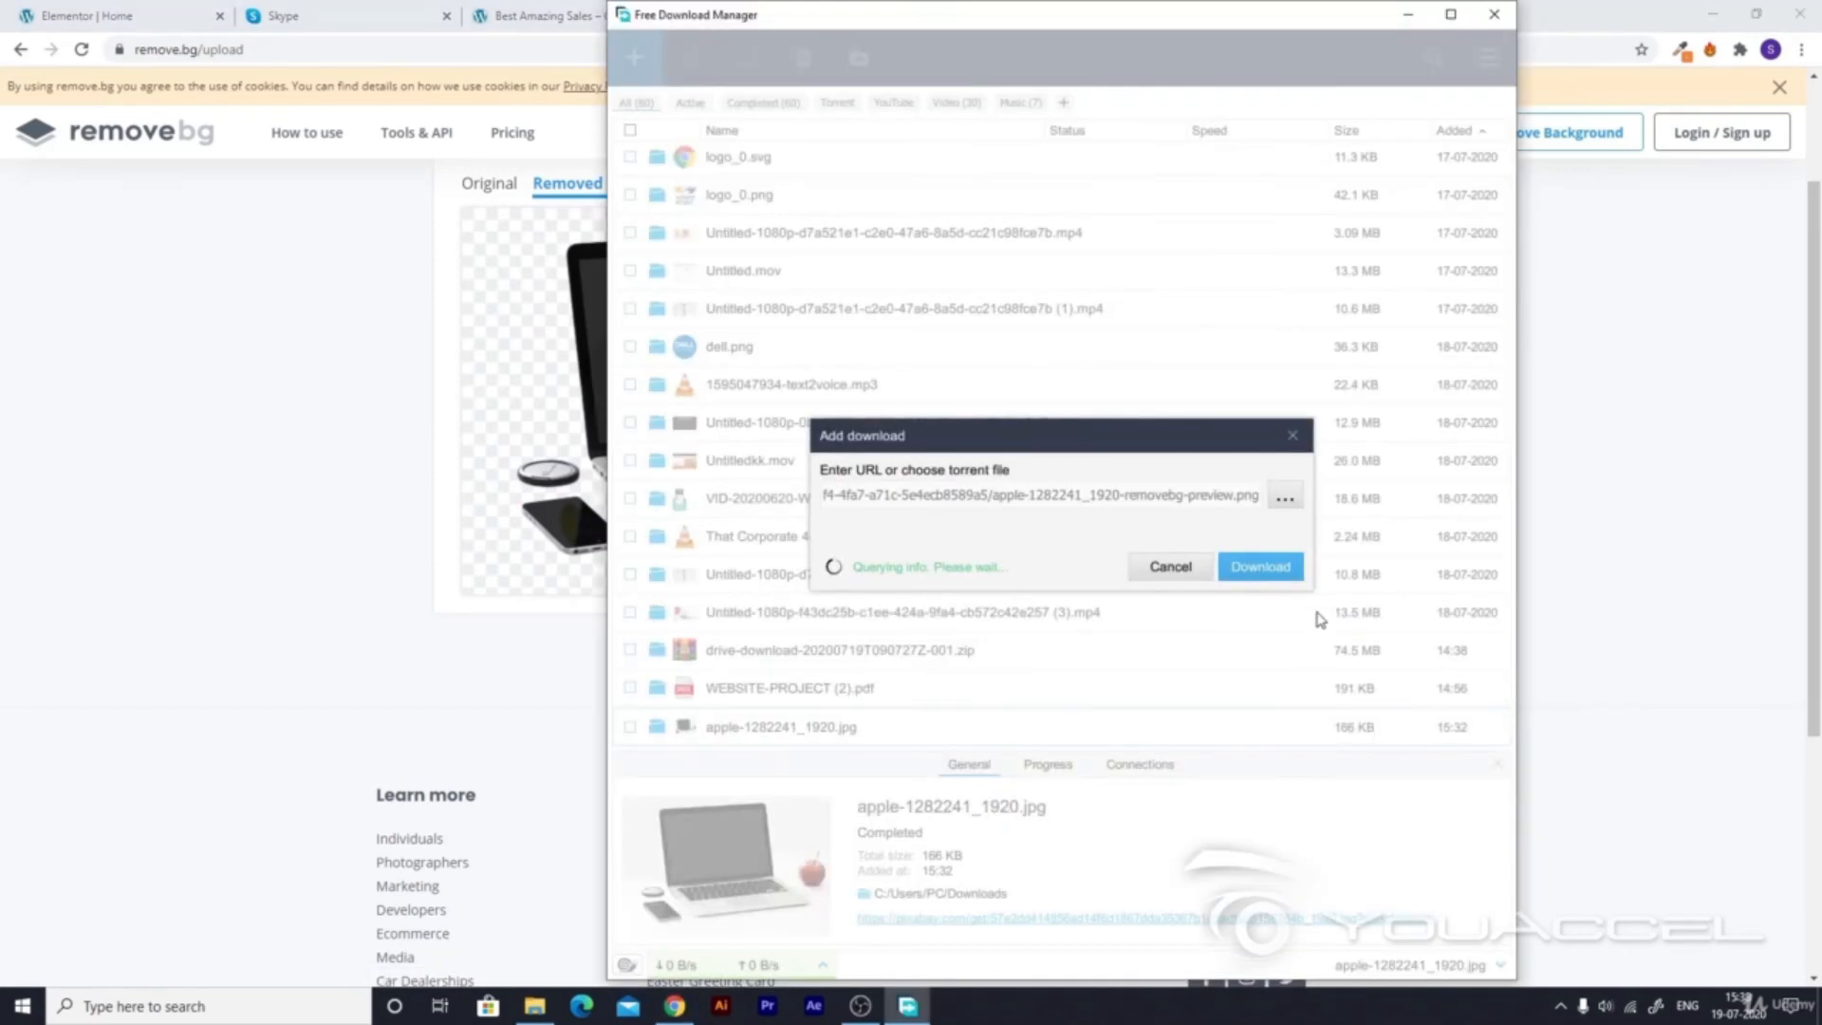
left_click(1276, 608)
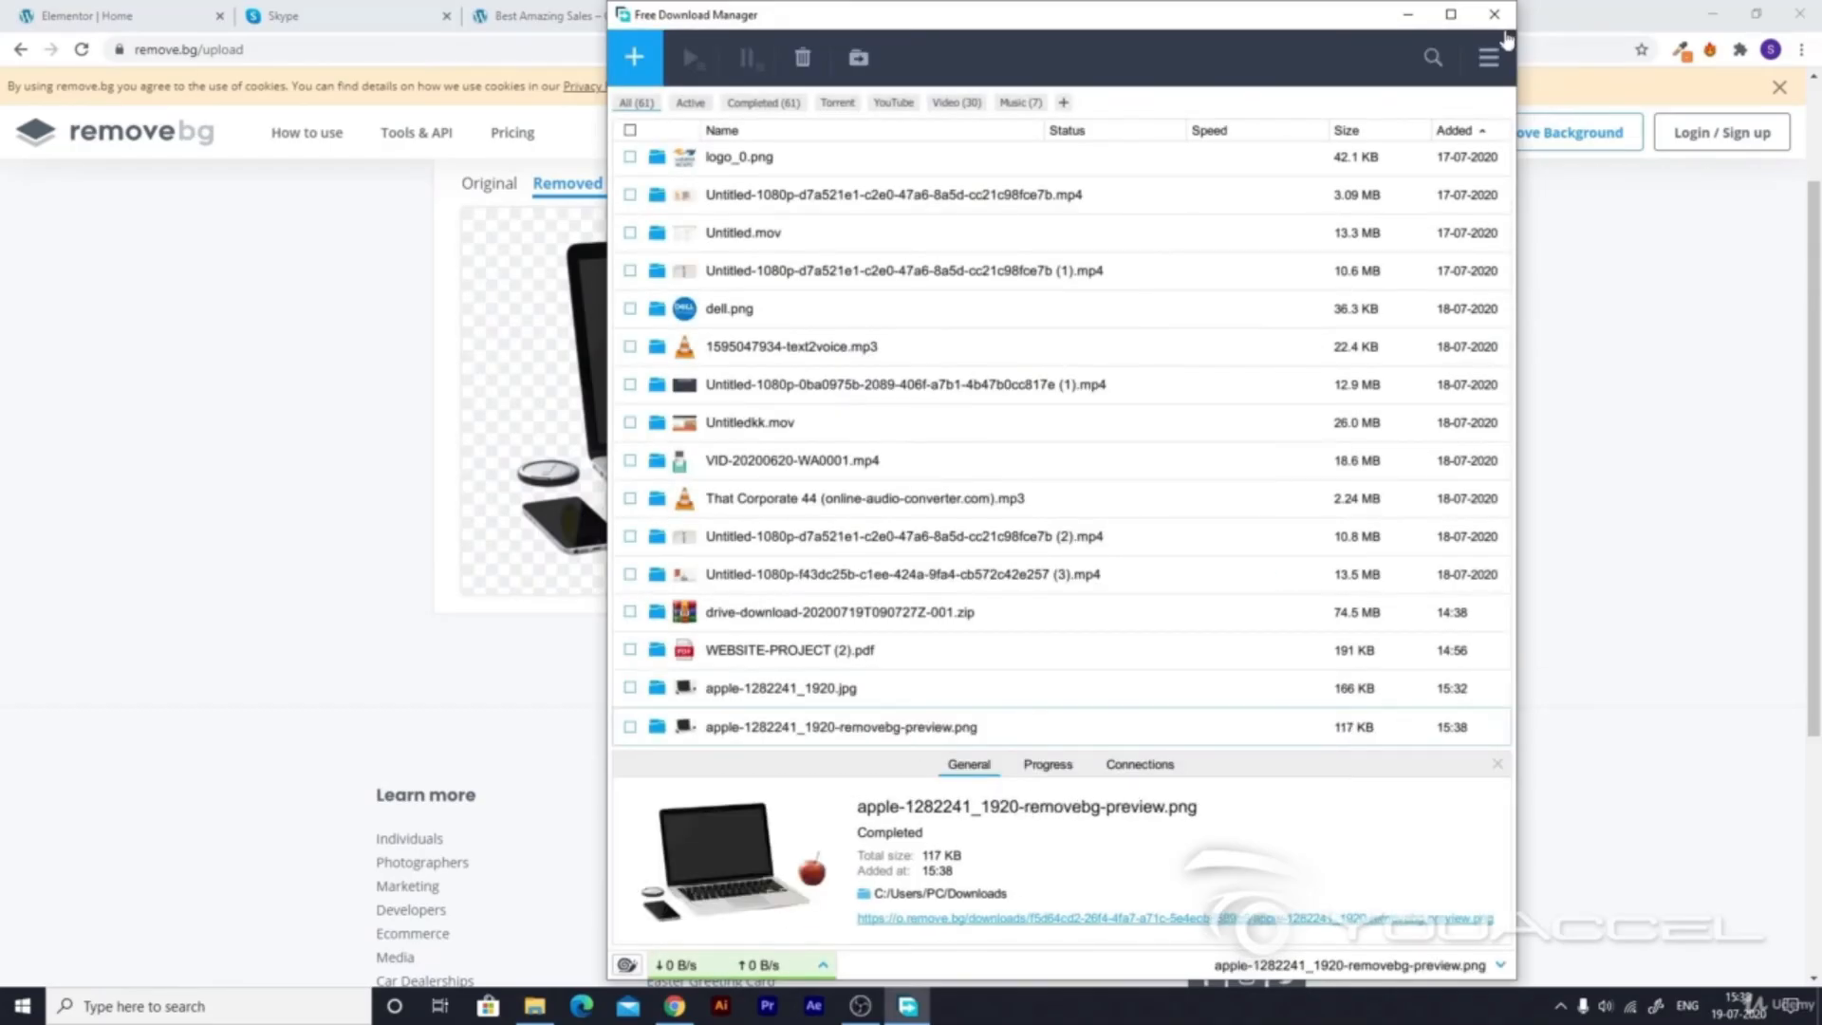
left_click(1493, 15)
Step: Return to the Elementor page, delete the existing empty and heading sections, and add a section with two equal columns
left_click(21, 16)
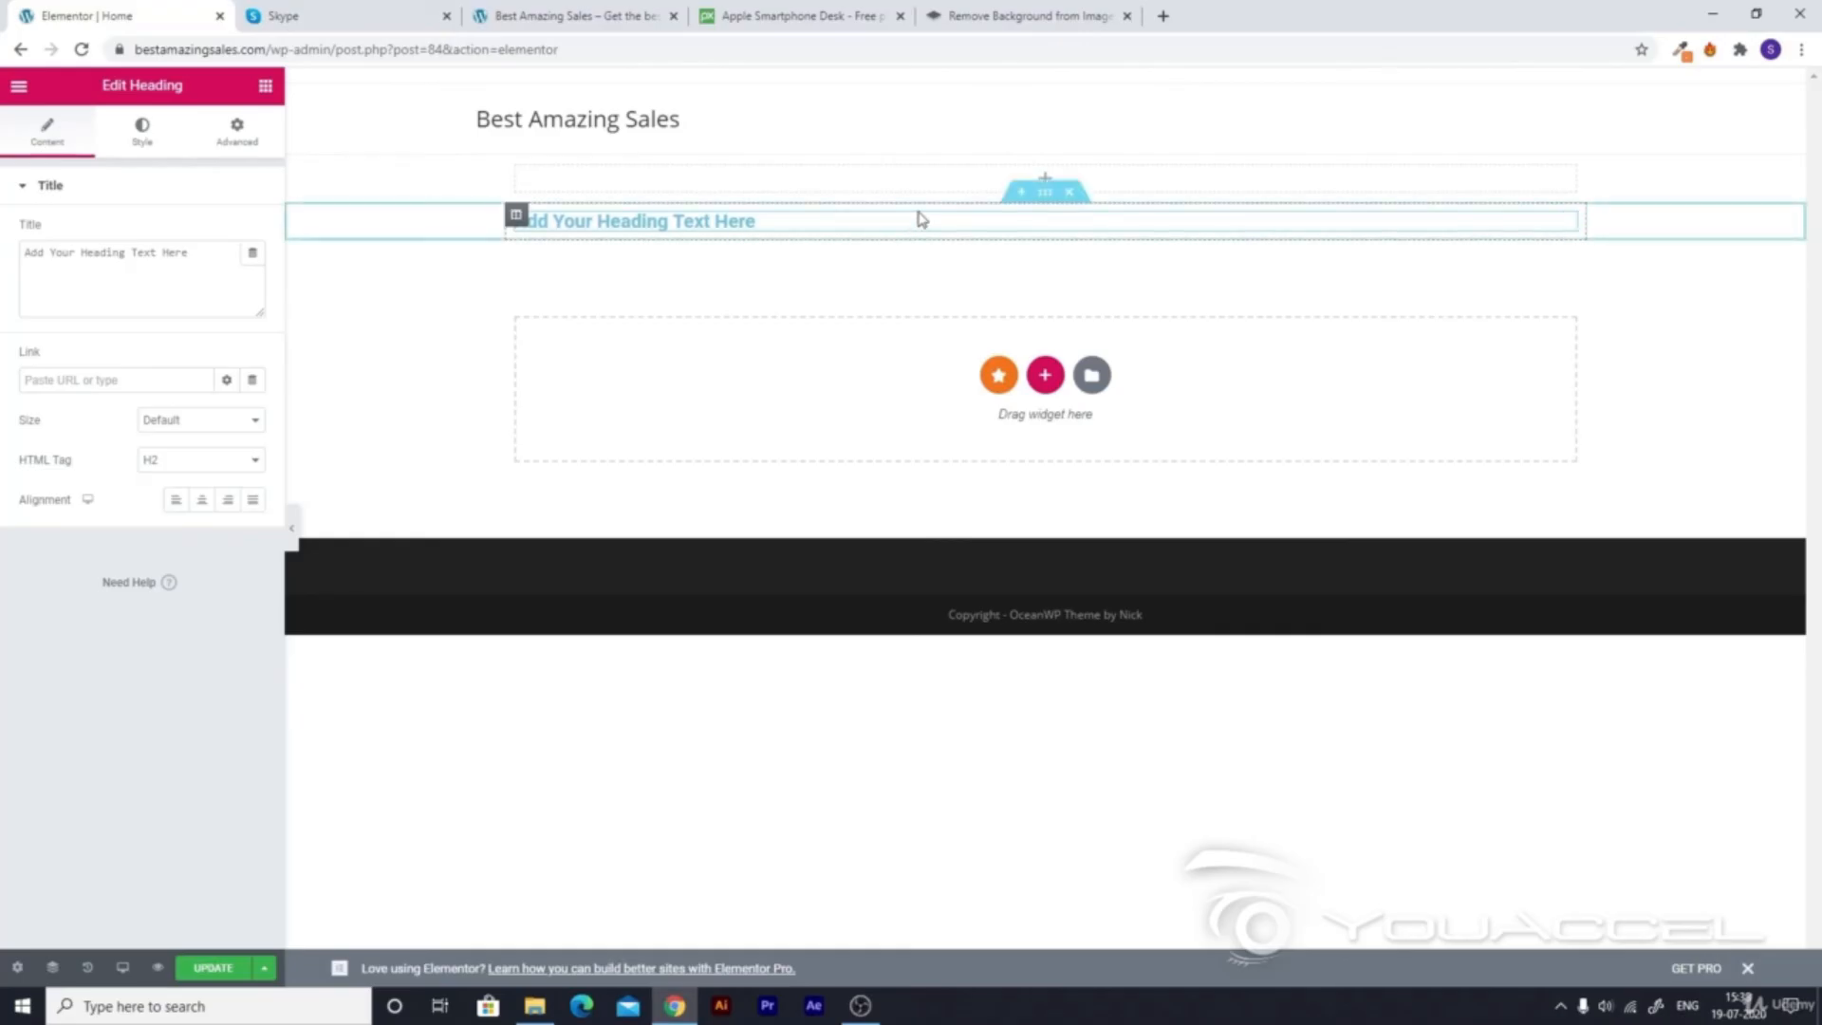
left_click(1072, 197)
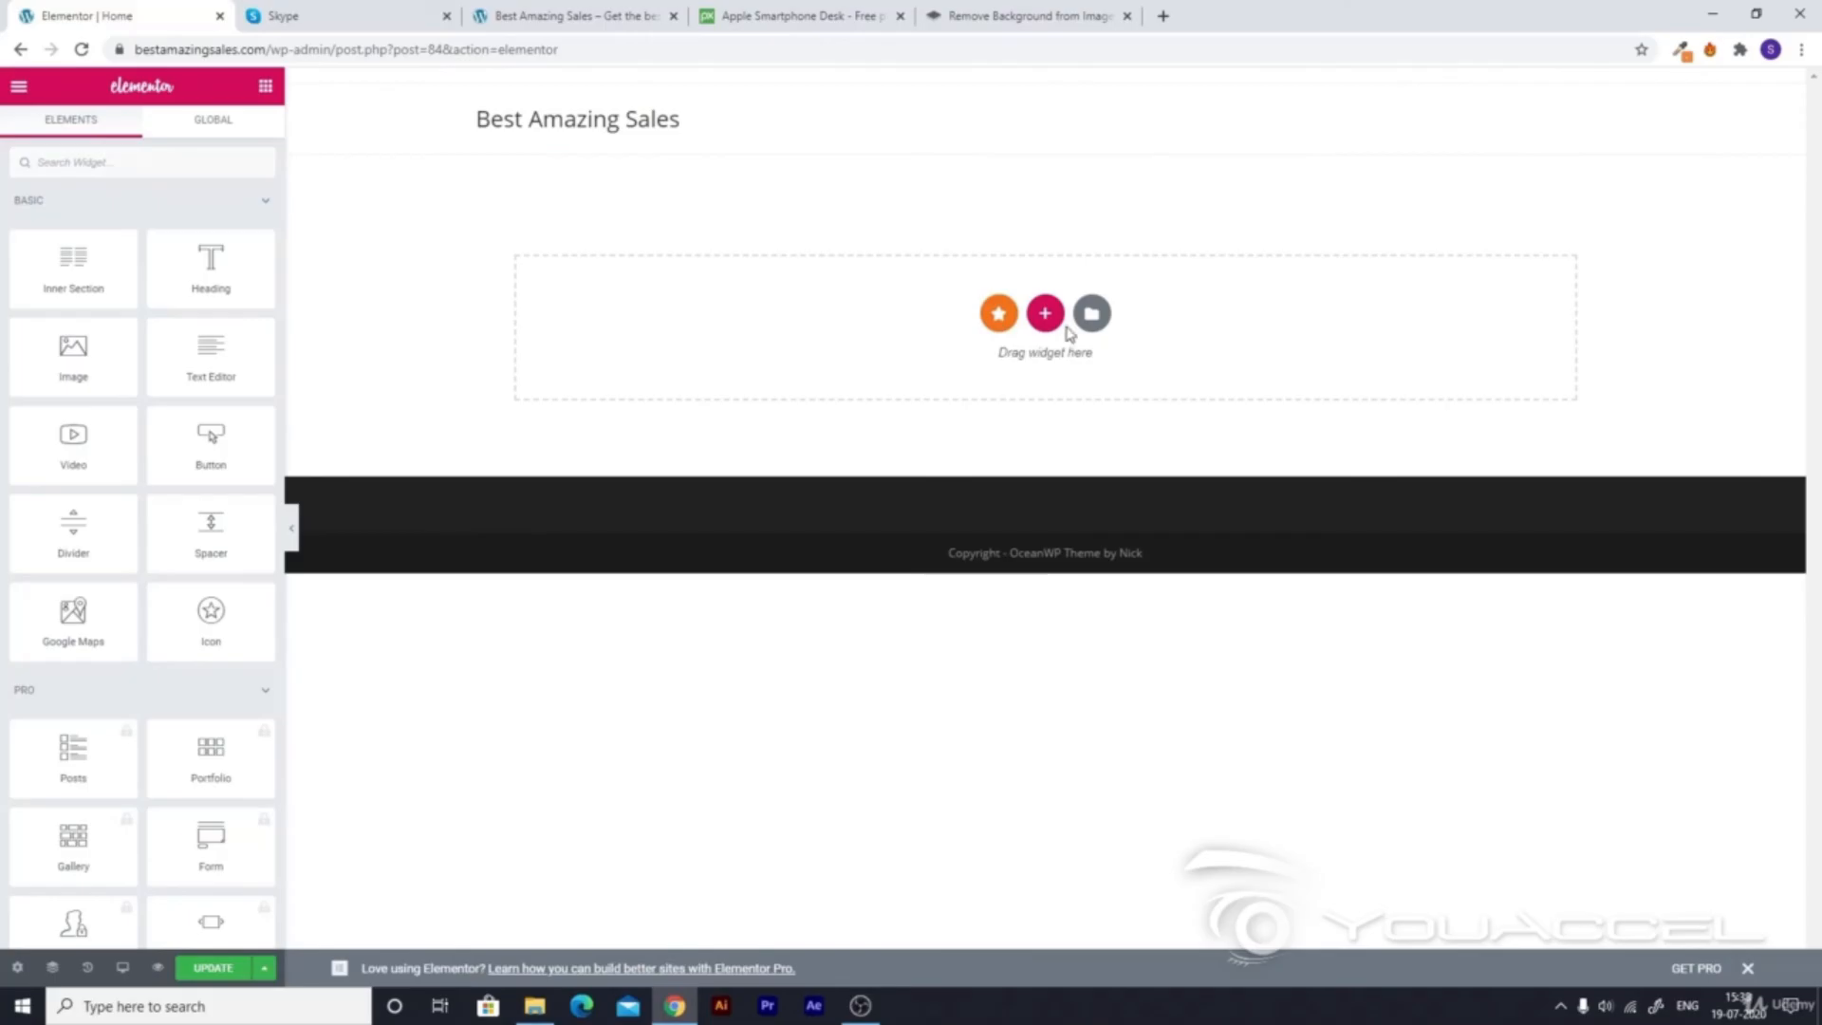
left_click(1045, 314)
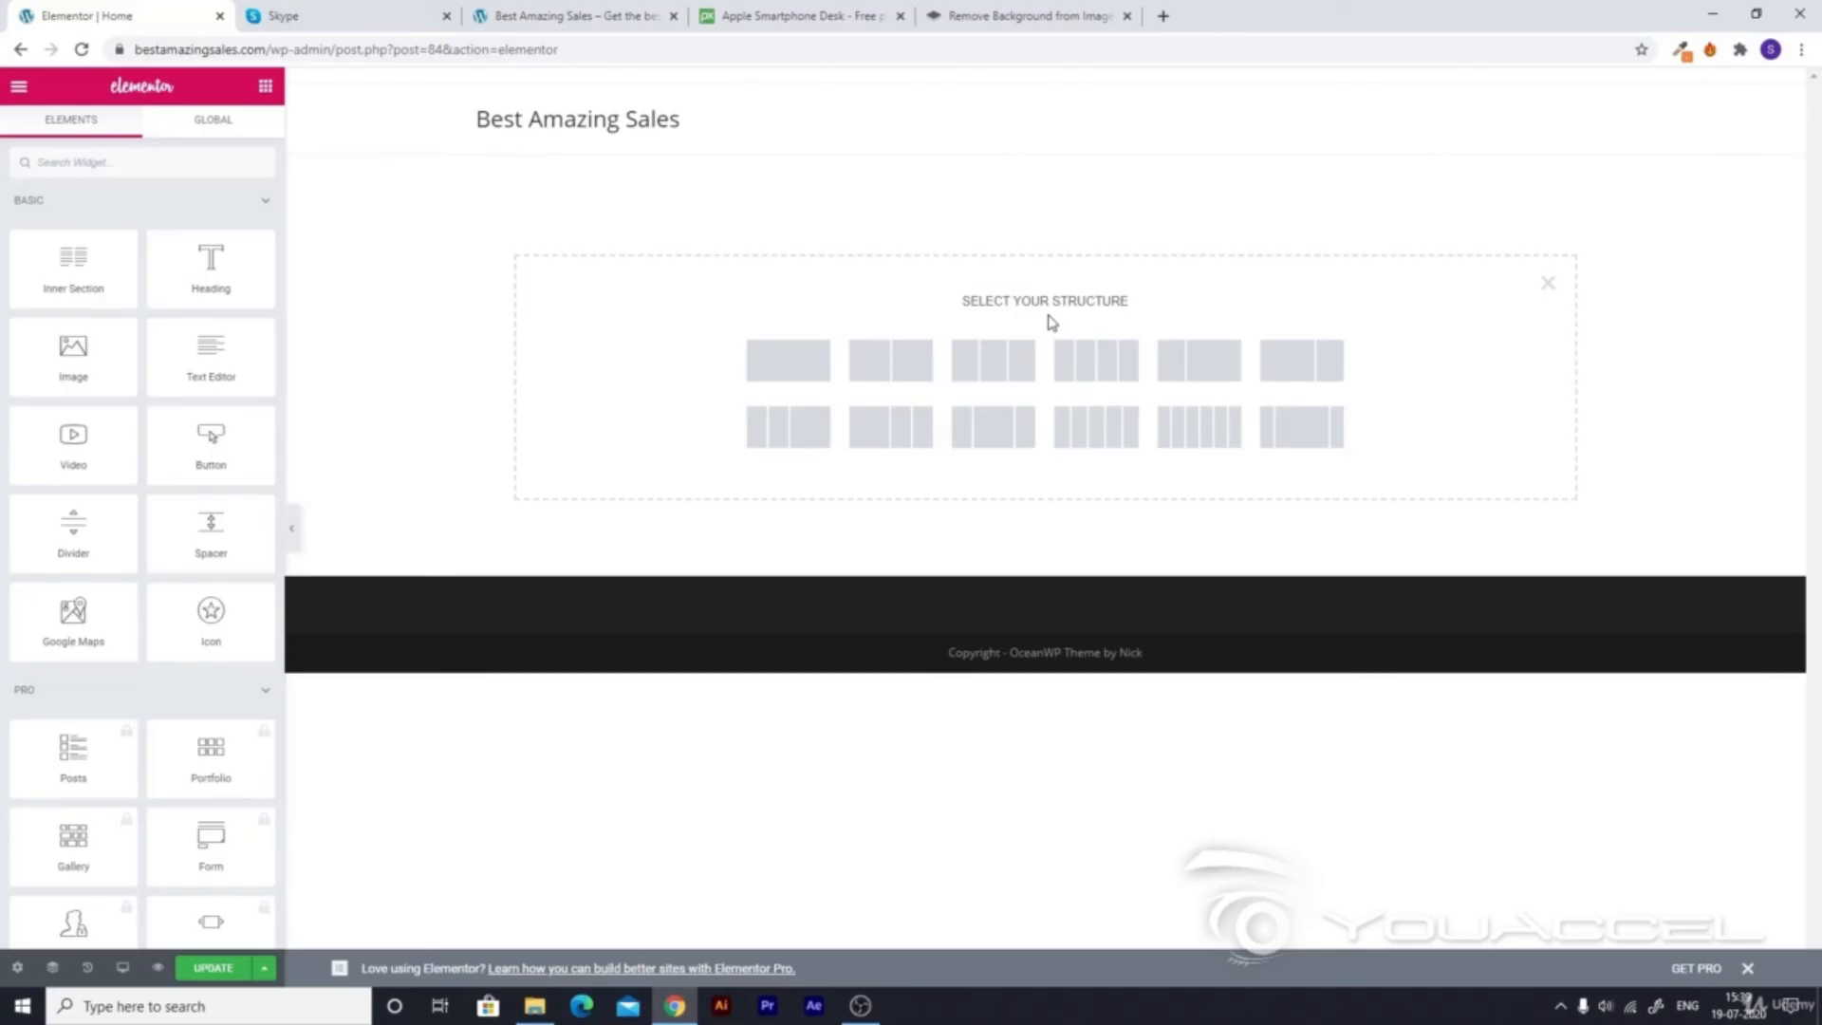
left_click(889, 371)
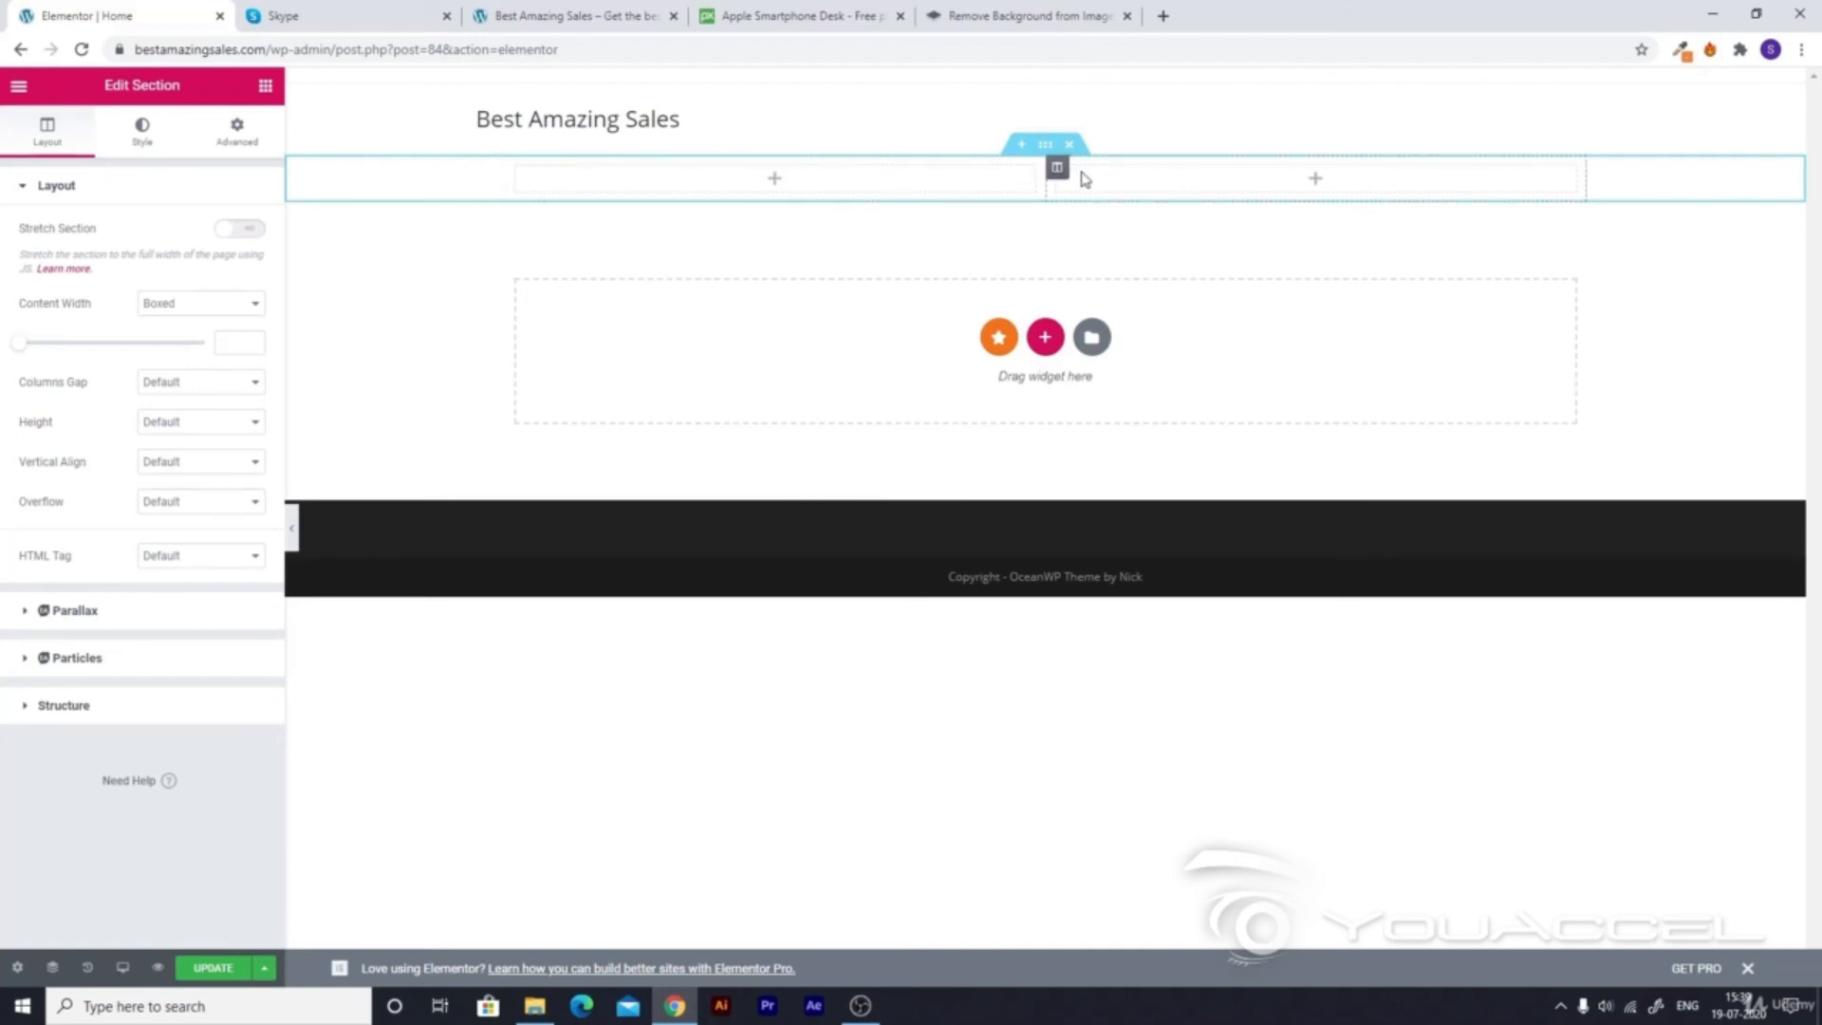
Step: Search the widgets for "image" and place an Image widget in the section's right column
left_click(265, 89)
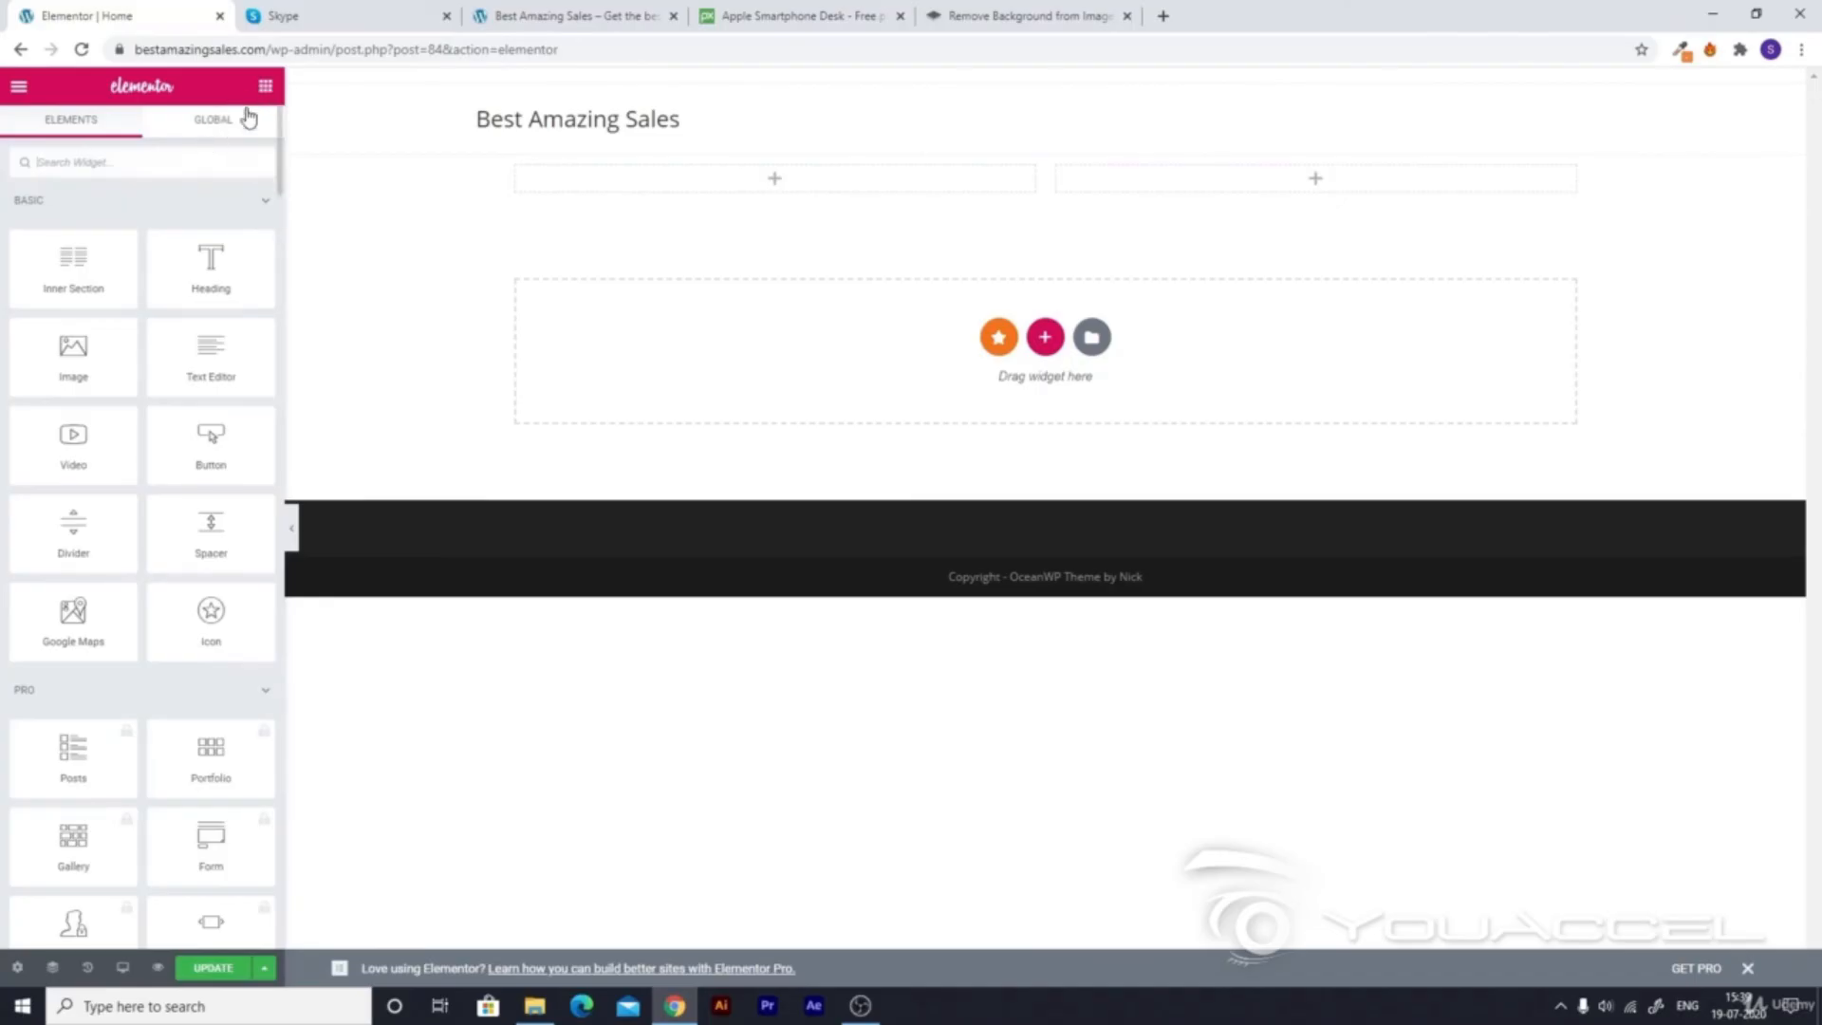
left_click(152, 160)
type("im")
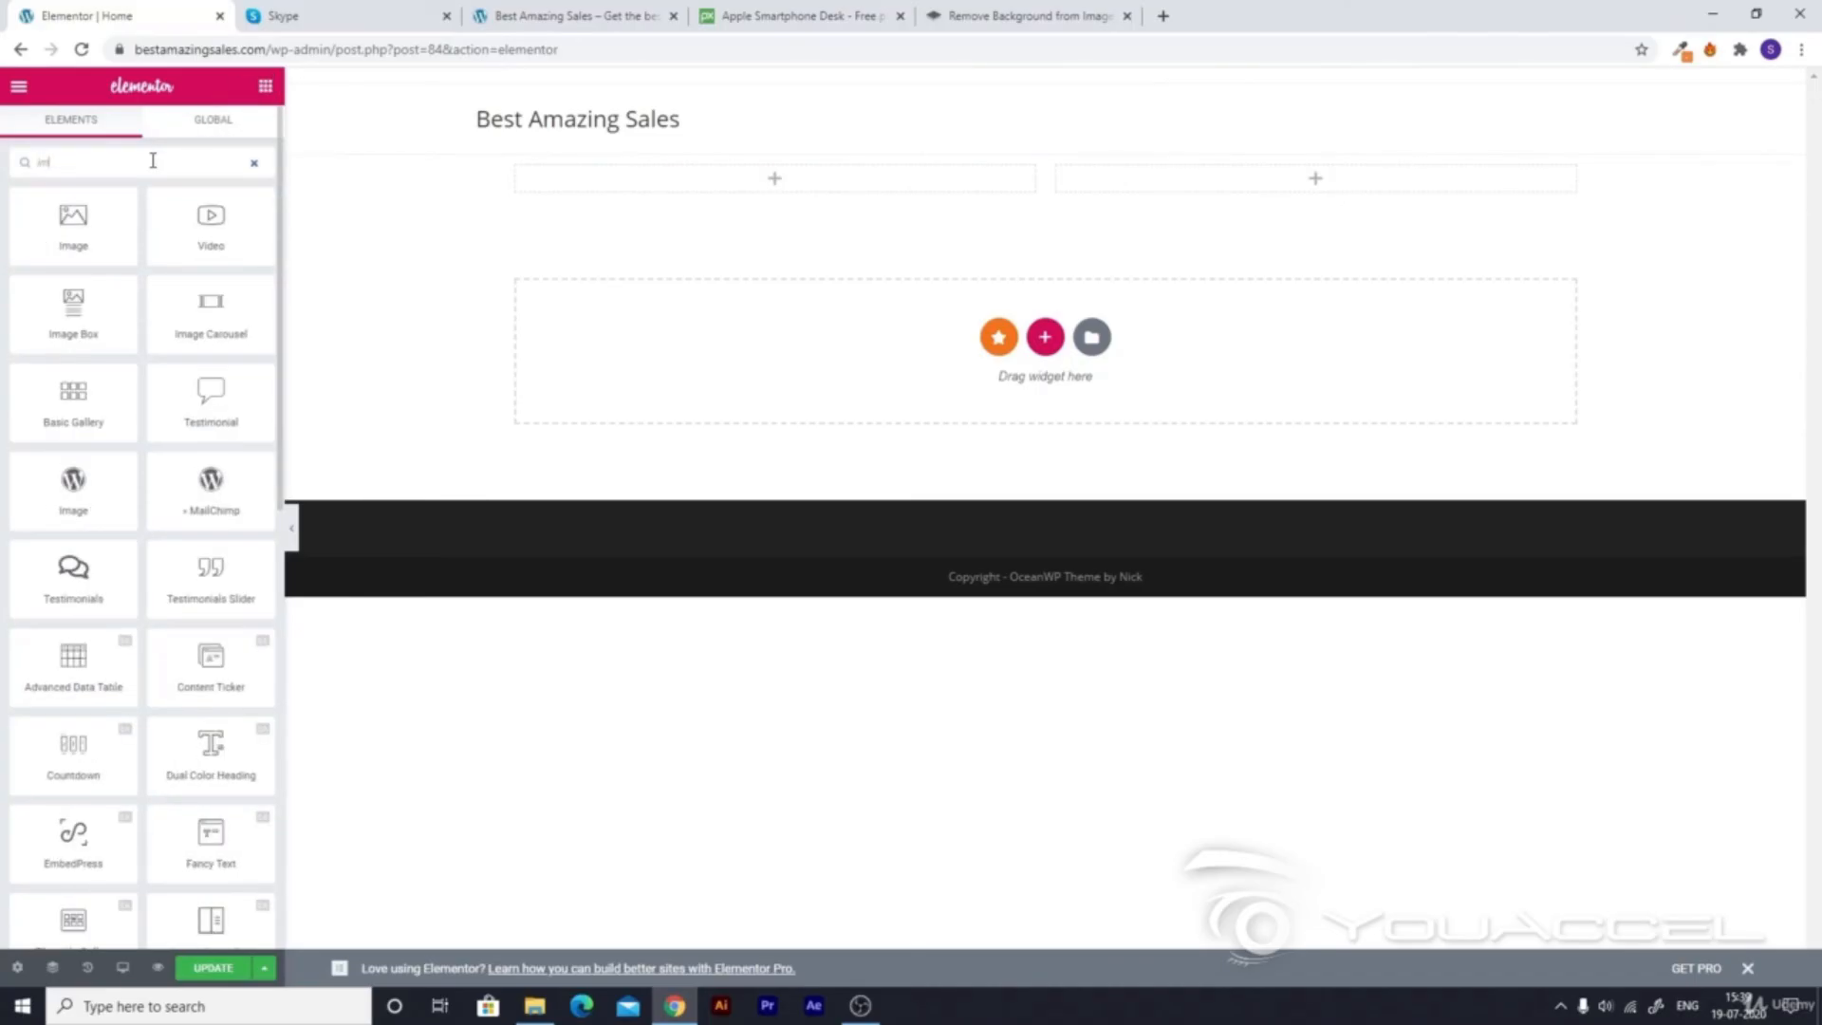
type("age")
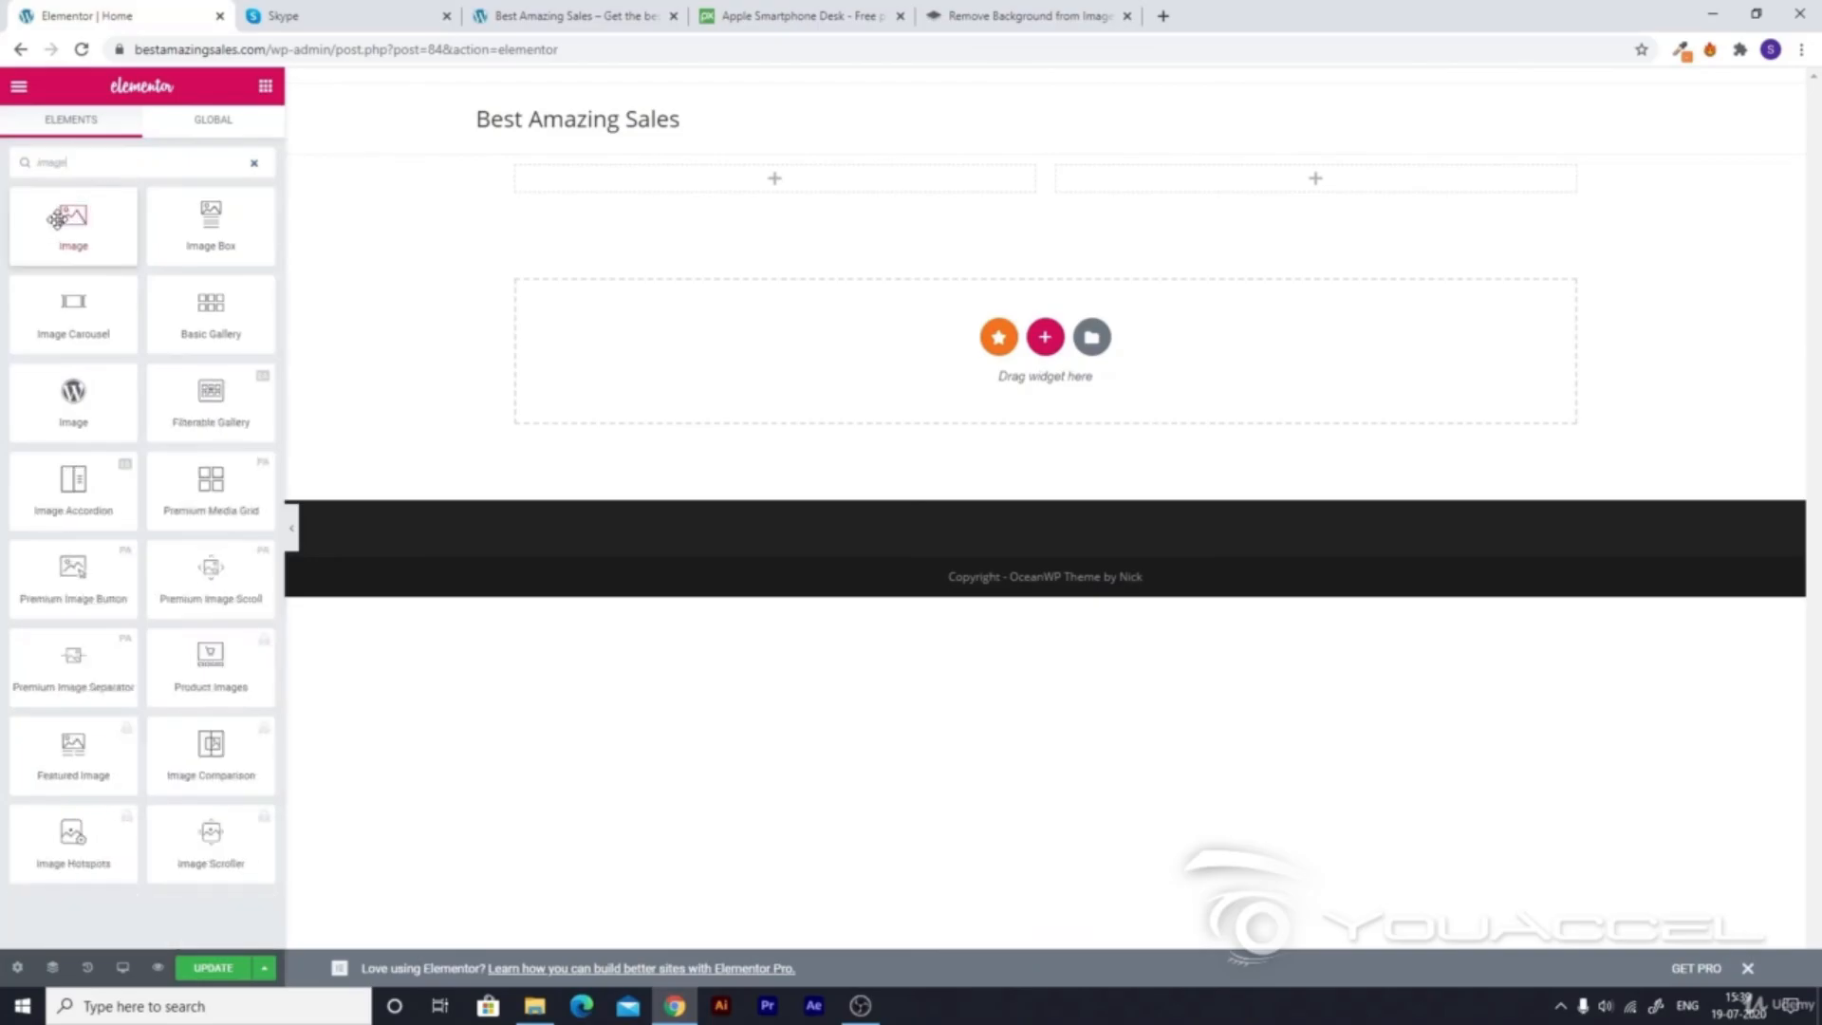
left_click_drag(57, 218, 1349, 173)
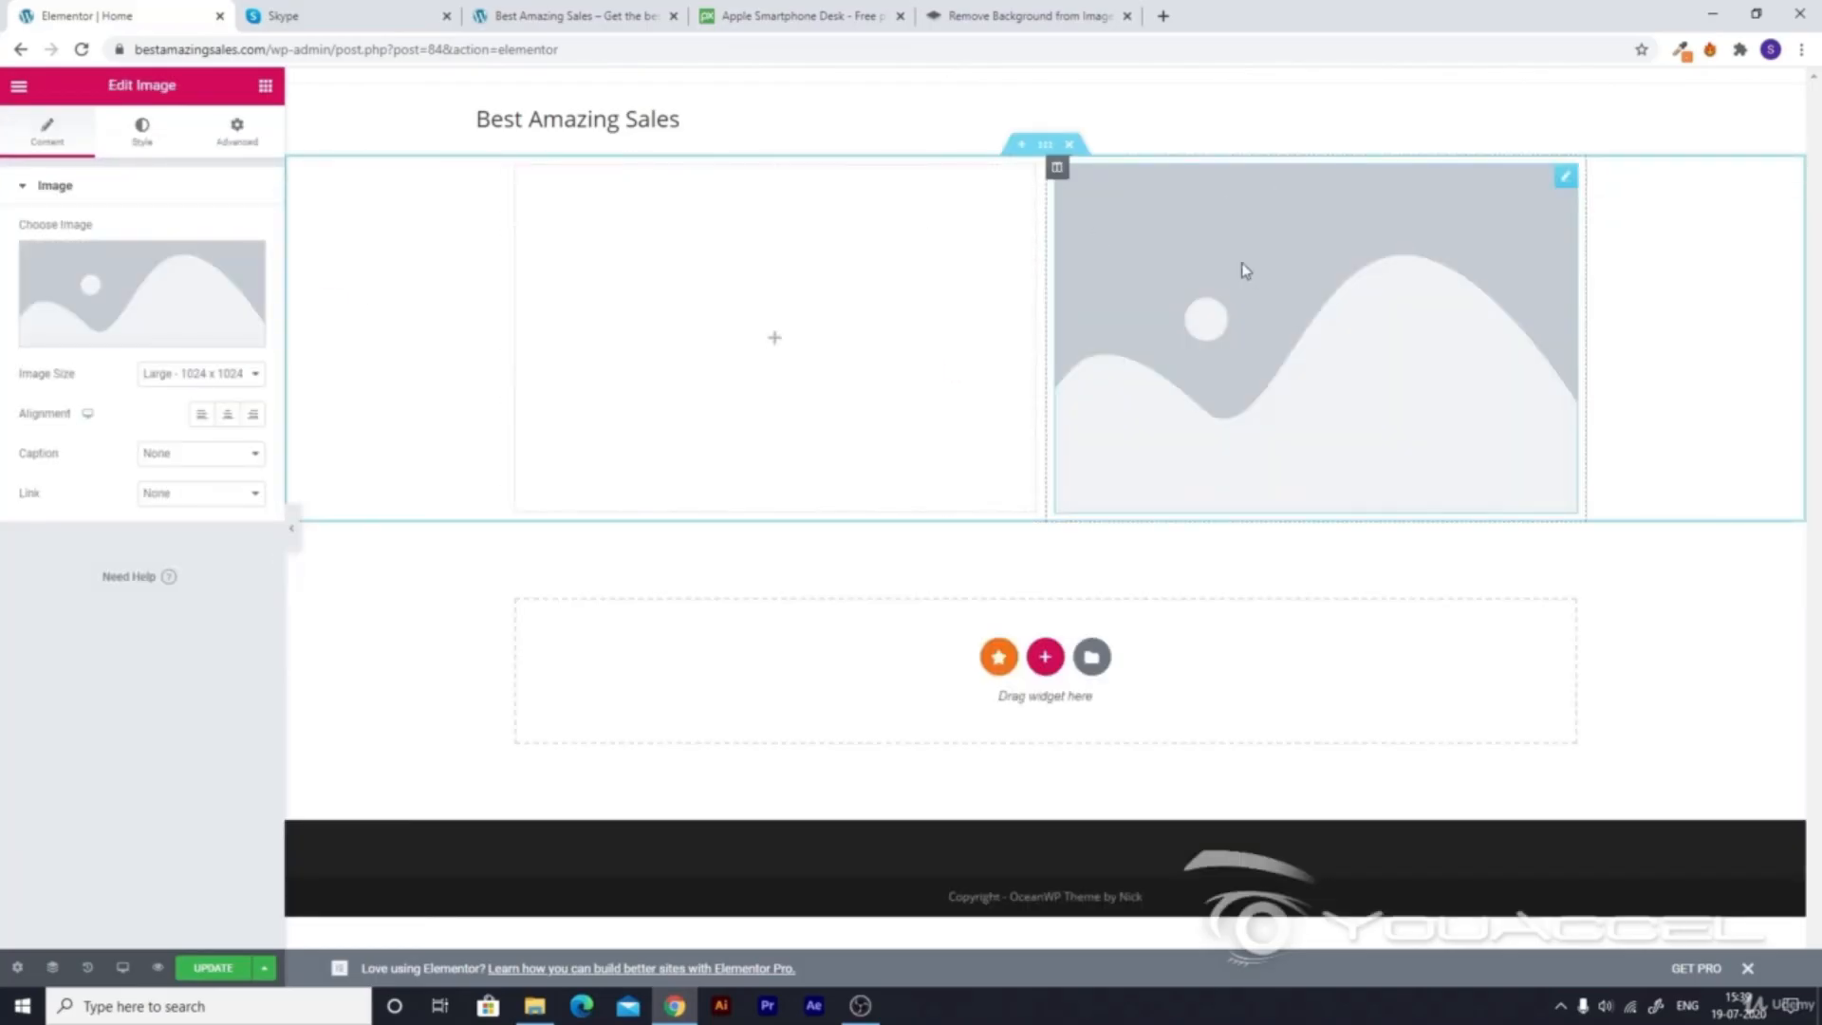
Step: Place a Heading widget in the section's left column
left_click(265, 85)
left_click_drag(210, 258, 885, 260)
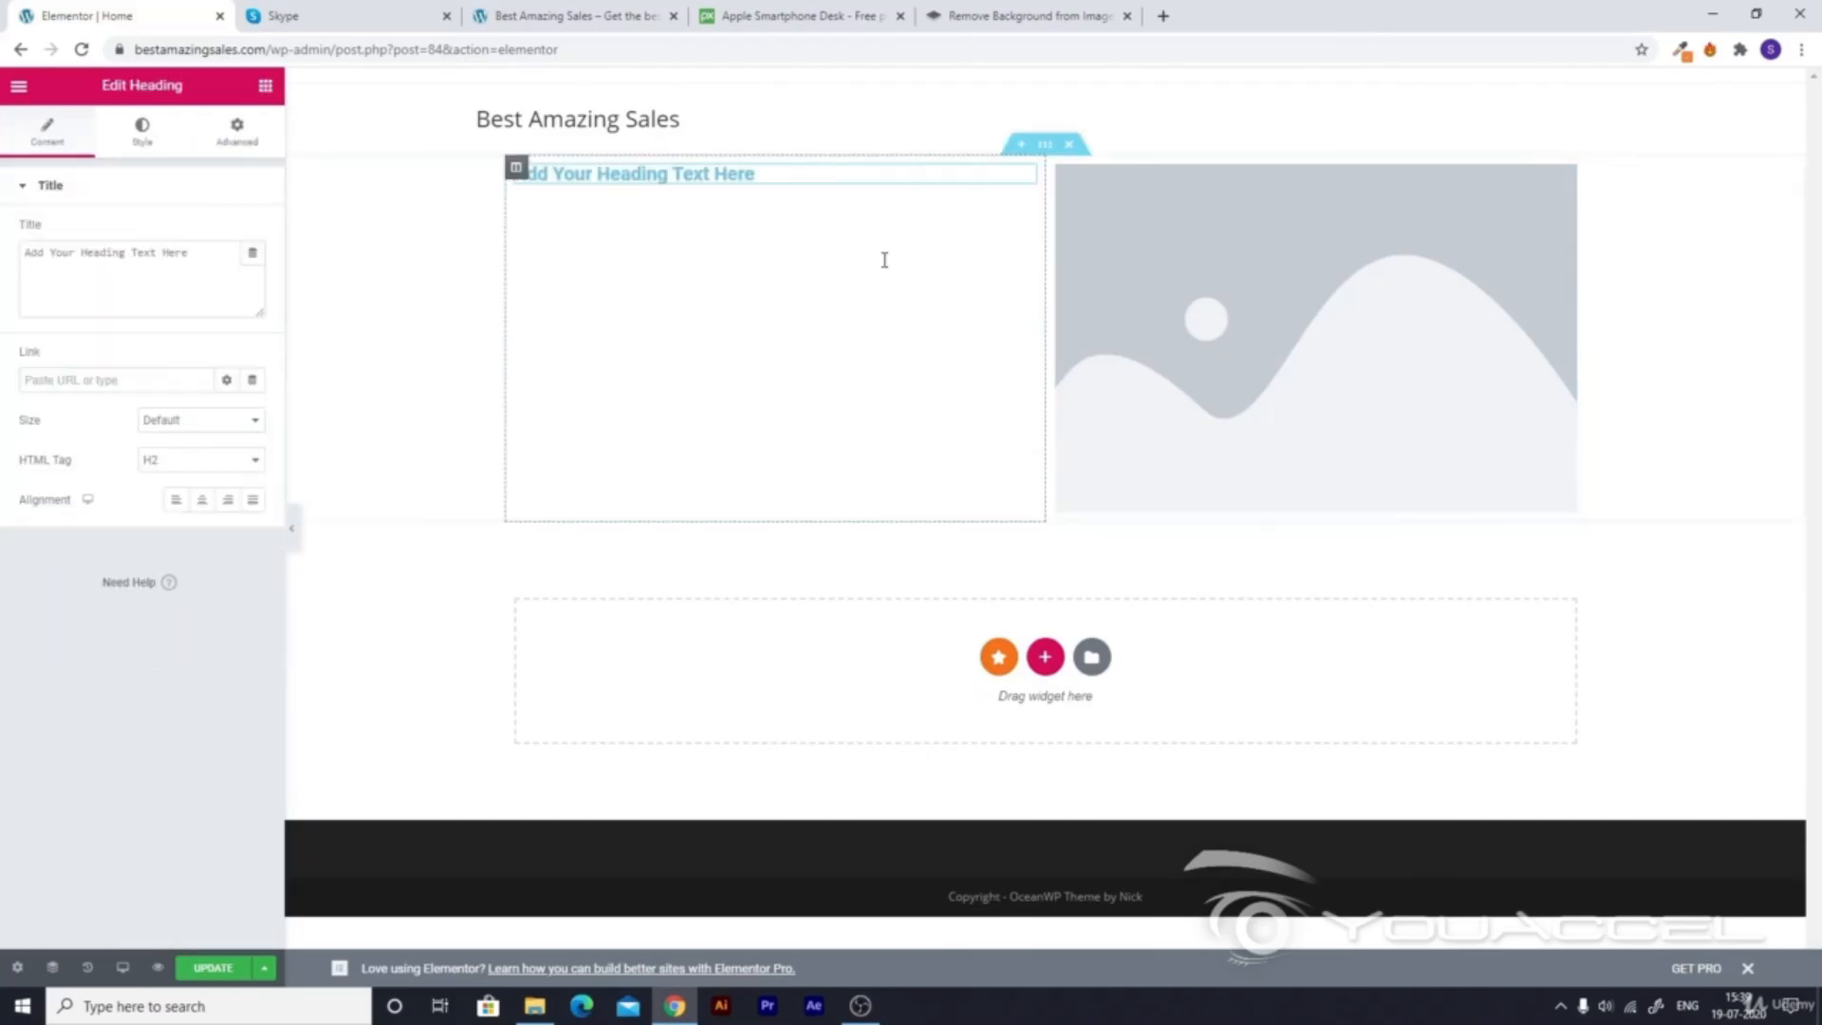
left_click(266, 88)
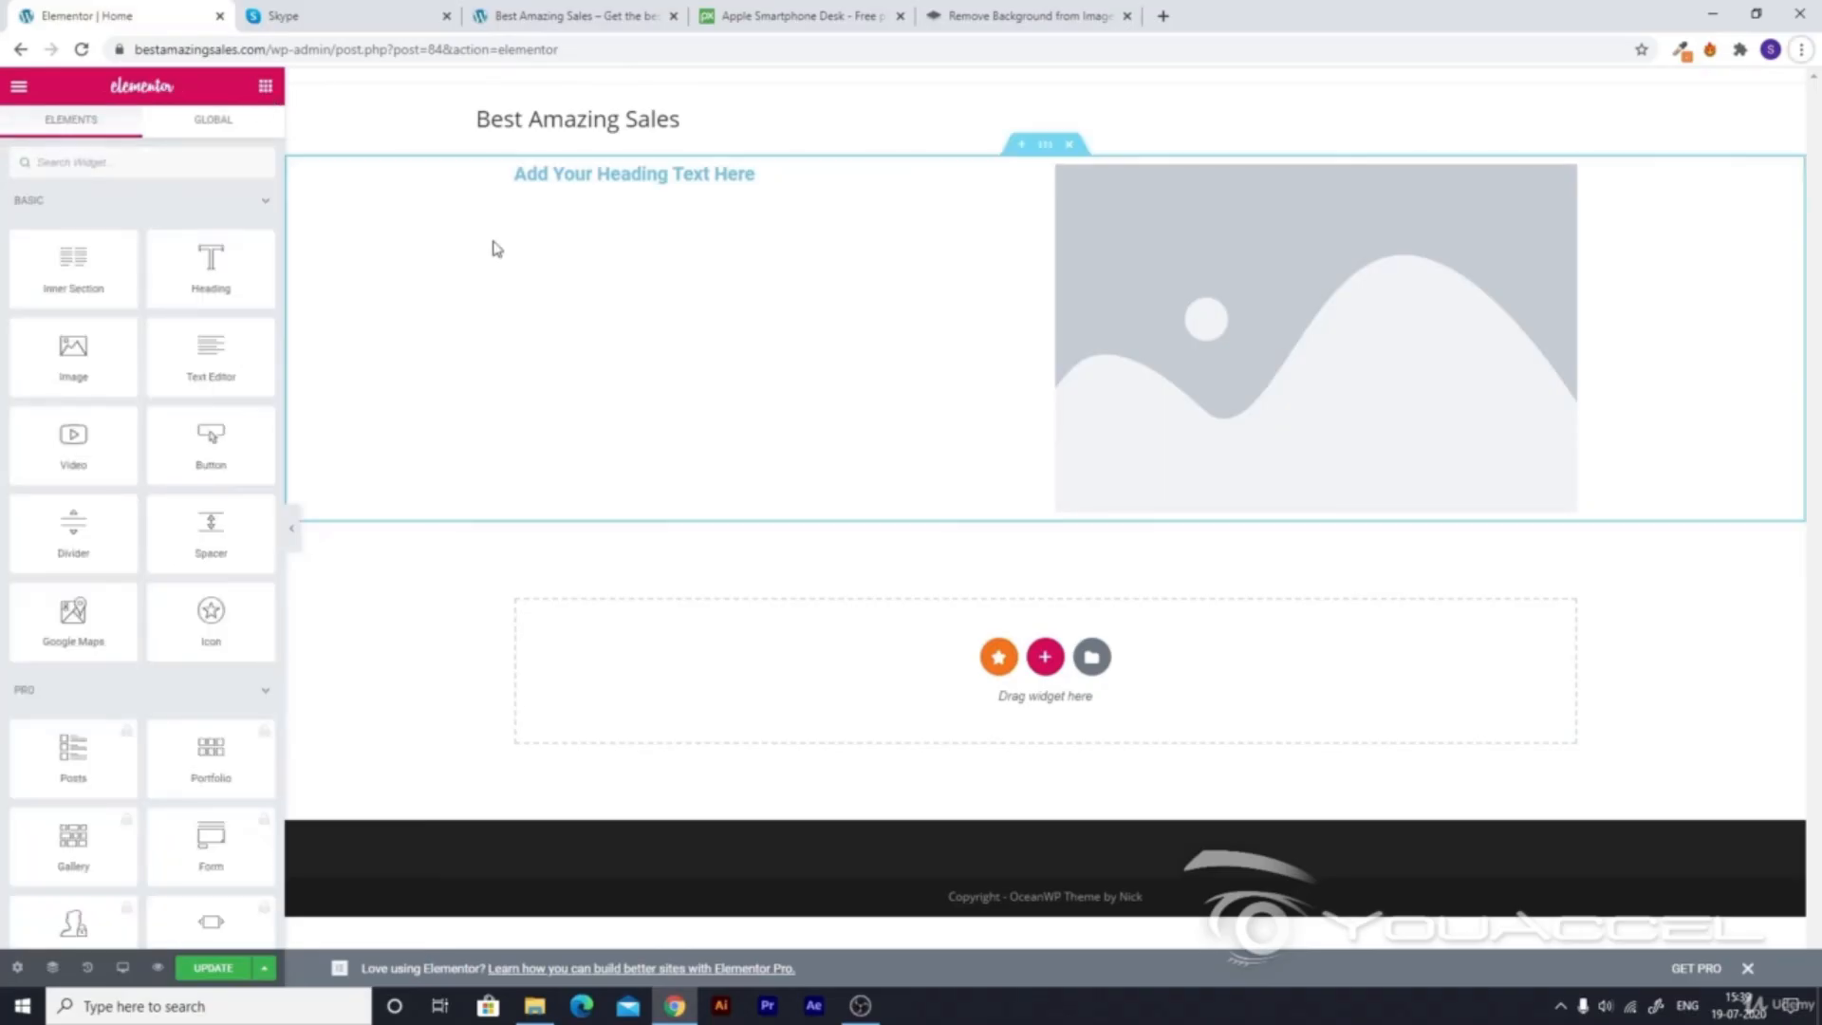
mouse_move(195, 266)
left_mouse_down()
mouse_move(838, 297)
mouse_move(545, 305)
mouse_move(173, 267)
left_mouse_up()
Step: Upload apple-1282241_1920-removebg-preview from the Downloads folder and insert it into the right column's Image widget
left_click(1262, 295)
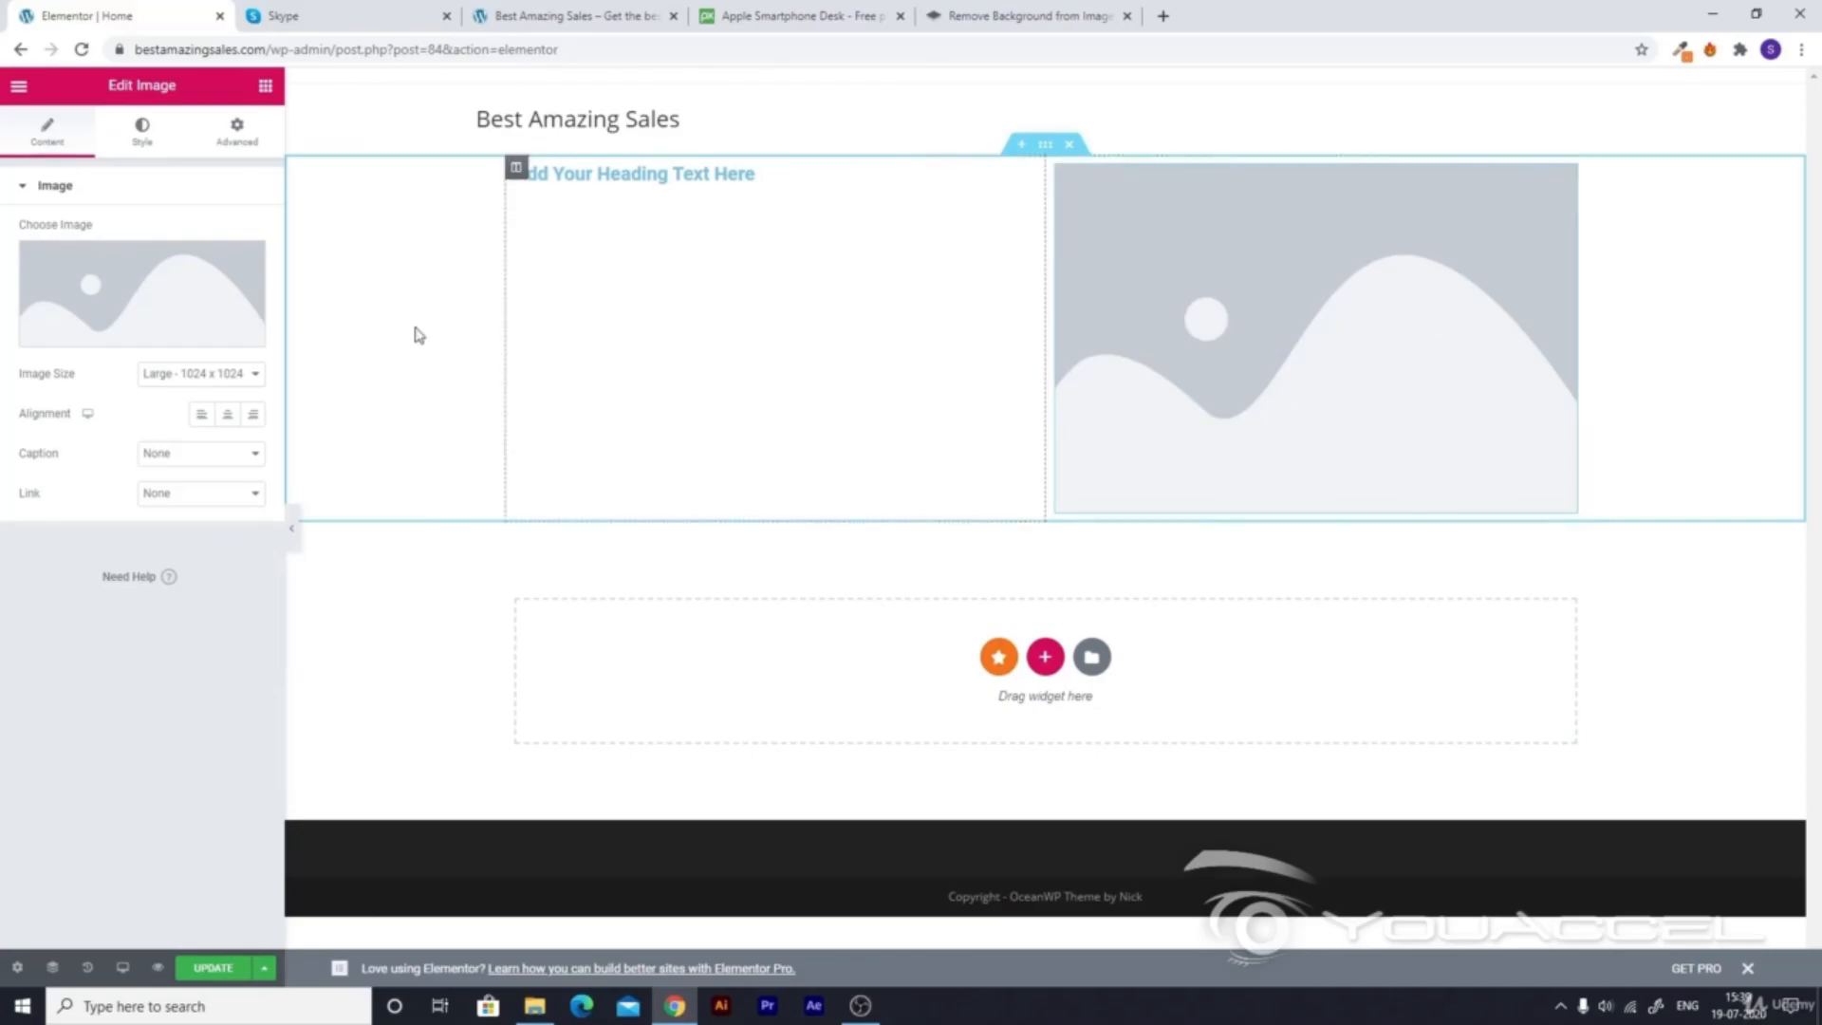
left_click(129, 301)
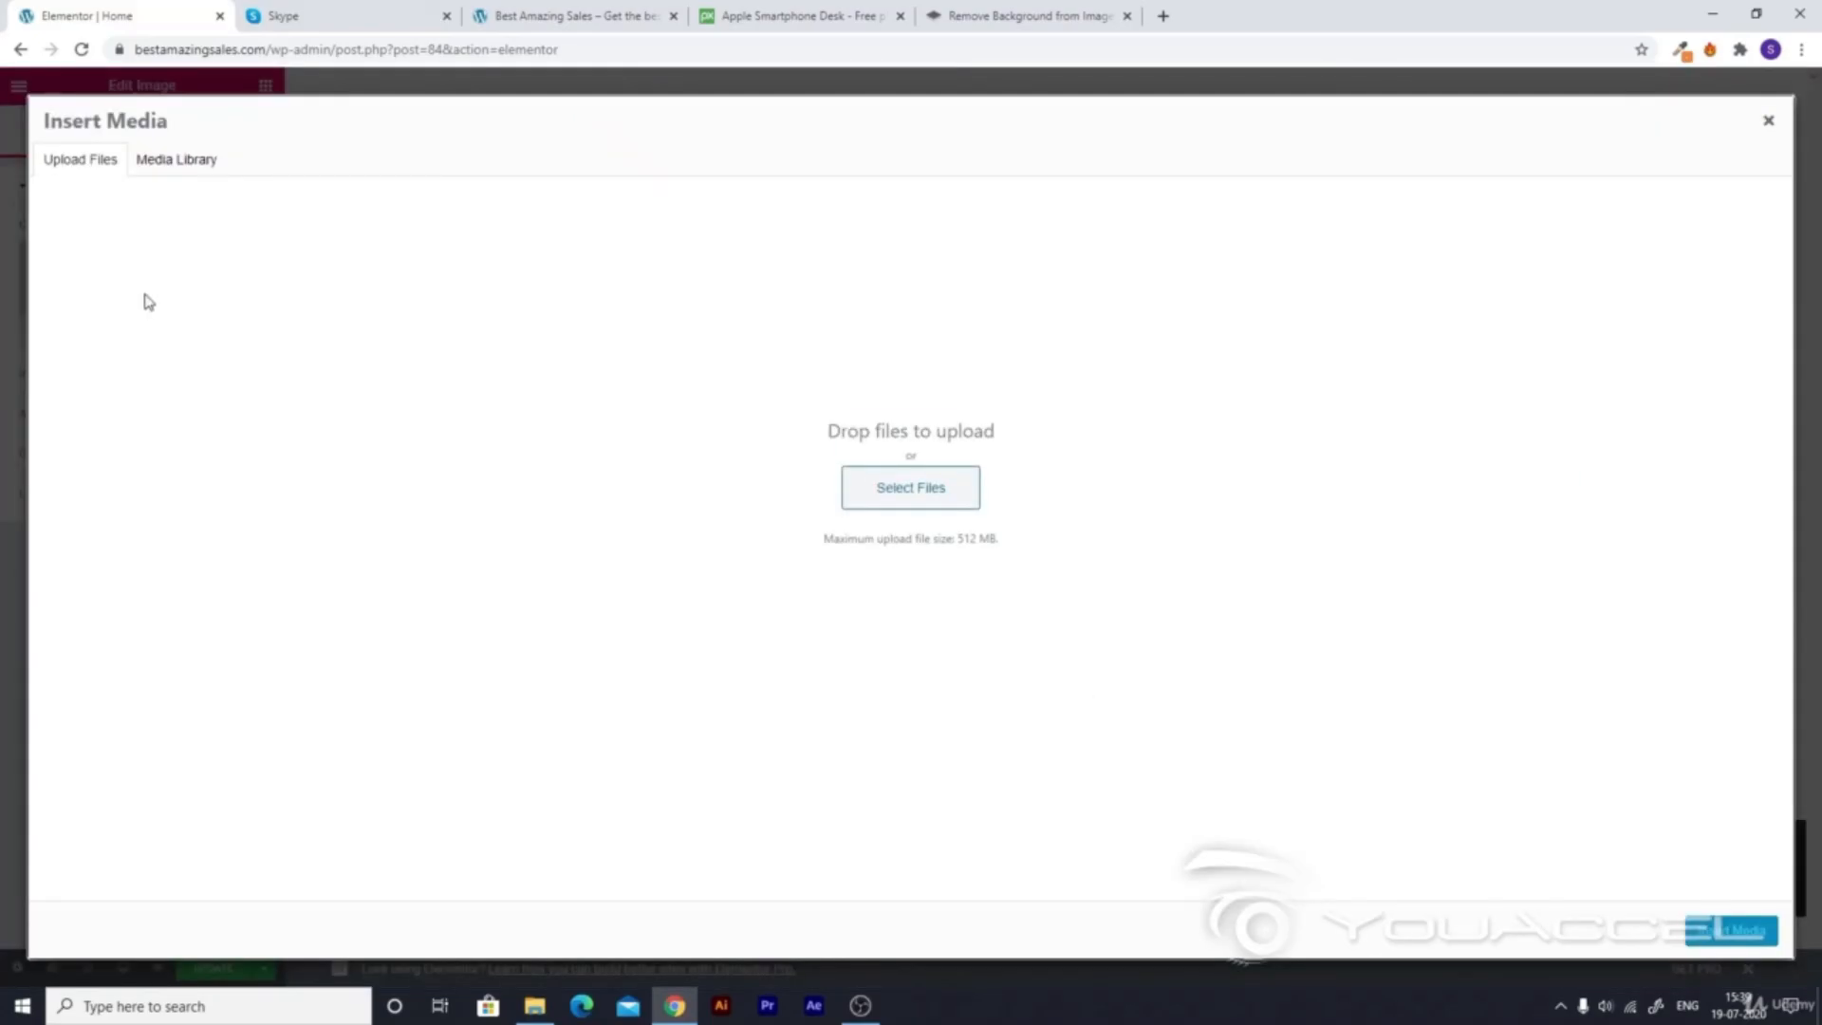
left_click(910, 494)
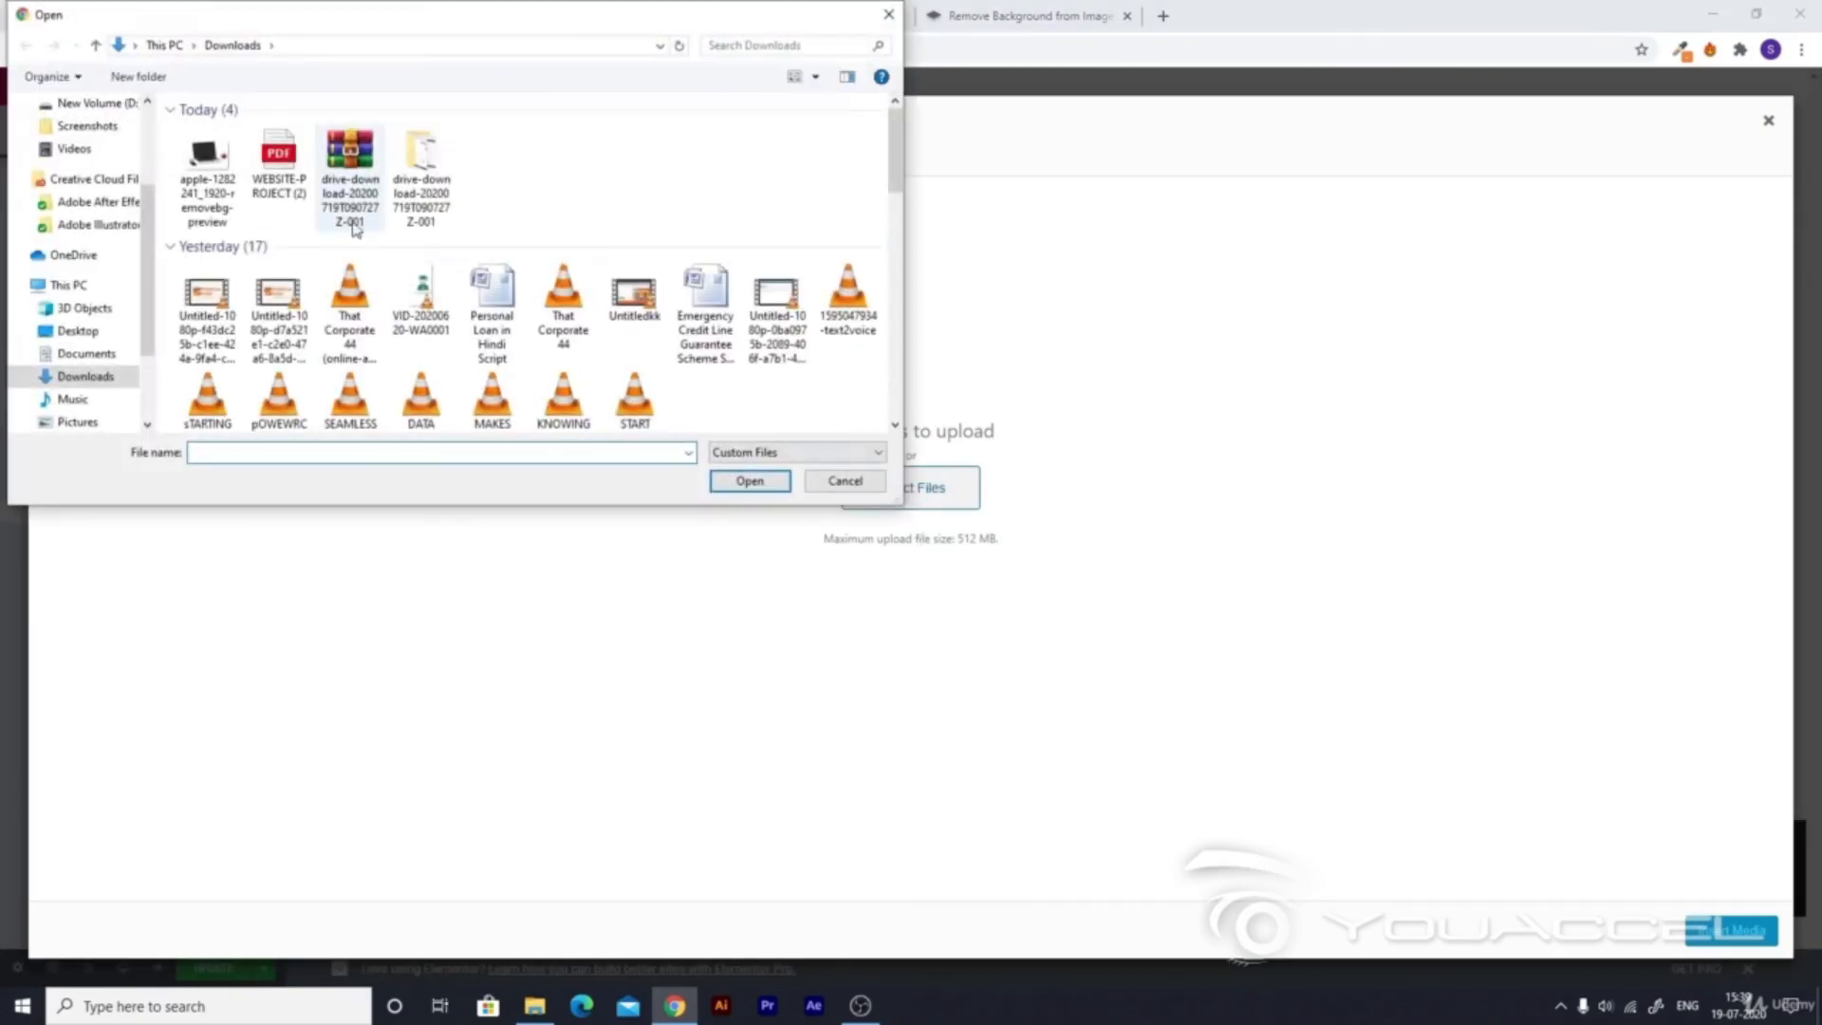
double_click(233, 193)
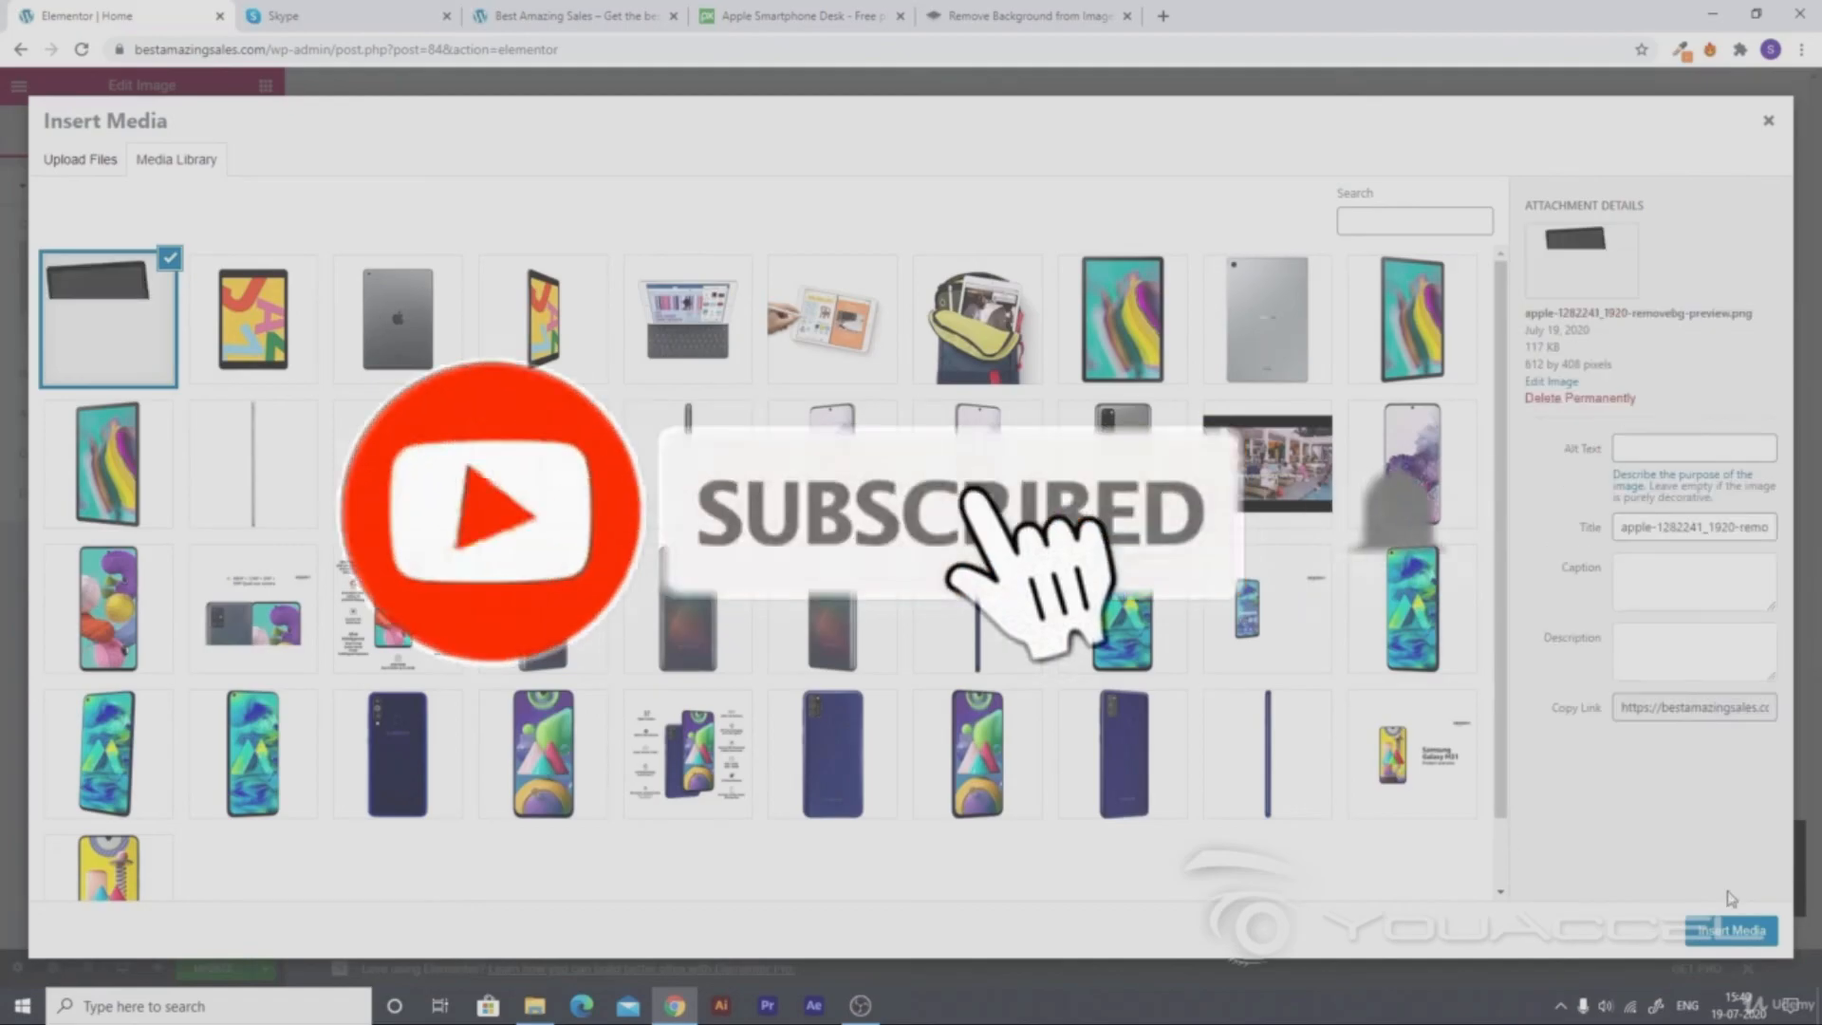
left_click(1710, 935)
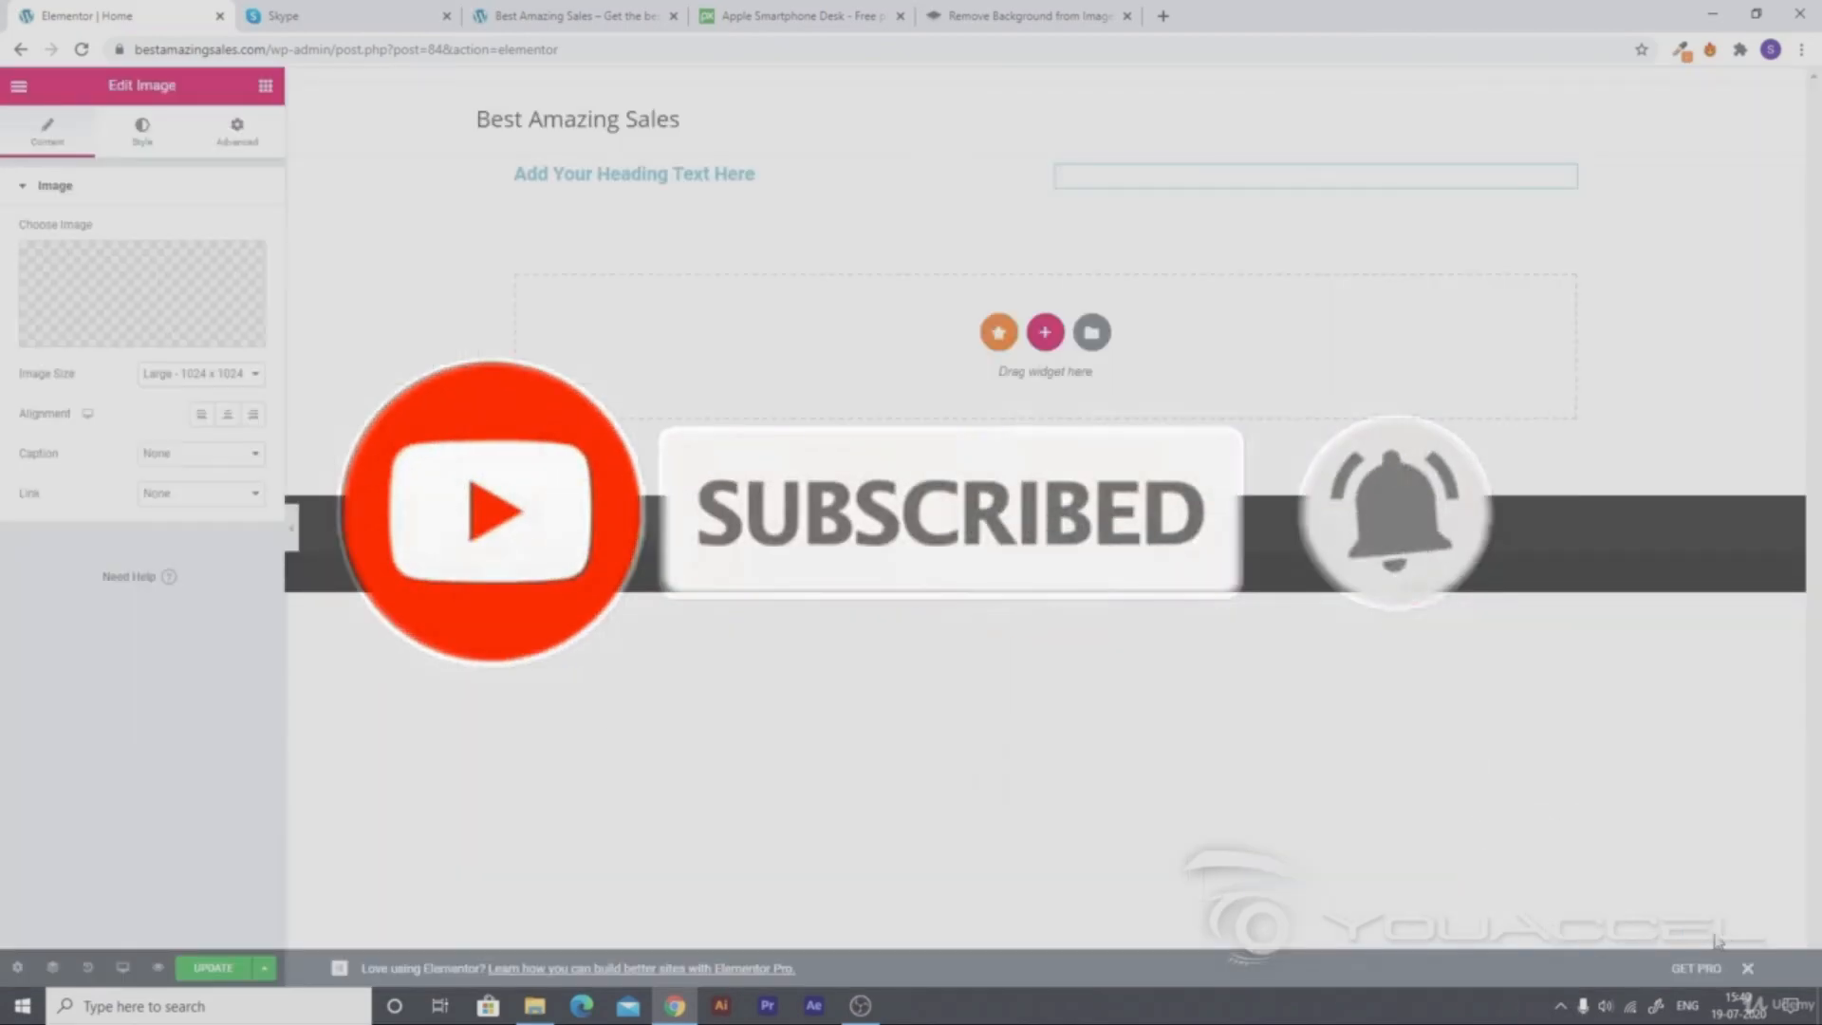